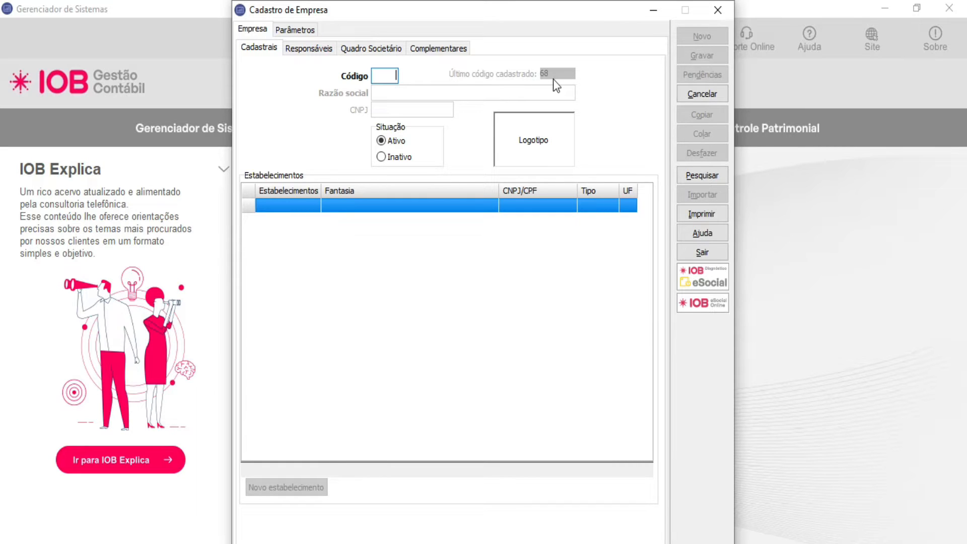
Step: Look up the list of registered companies and load the record of company 9999, EMPRESA DEMONSTRAÇÃO LTDA
click(687, 179)
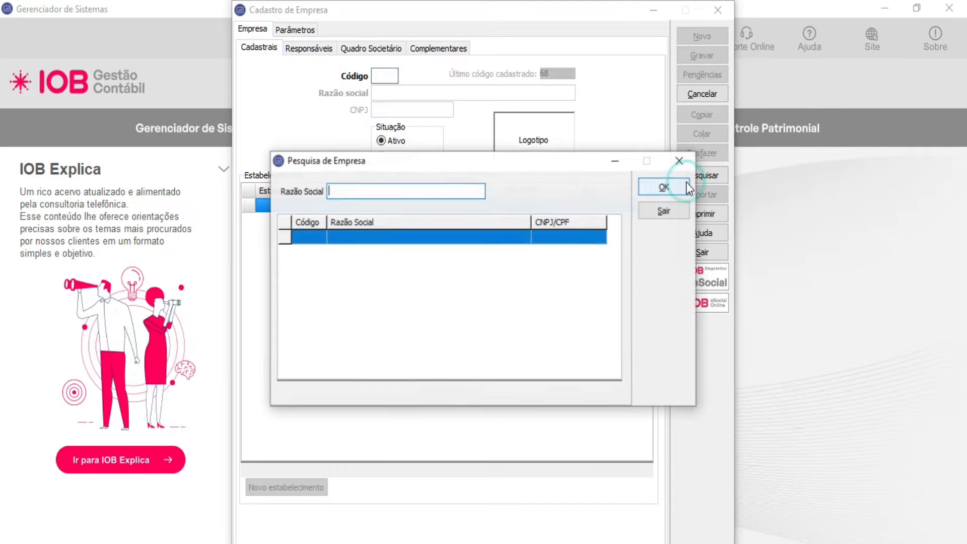
click(658, 188)
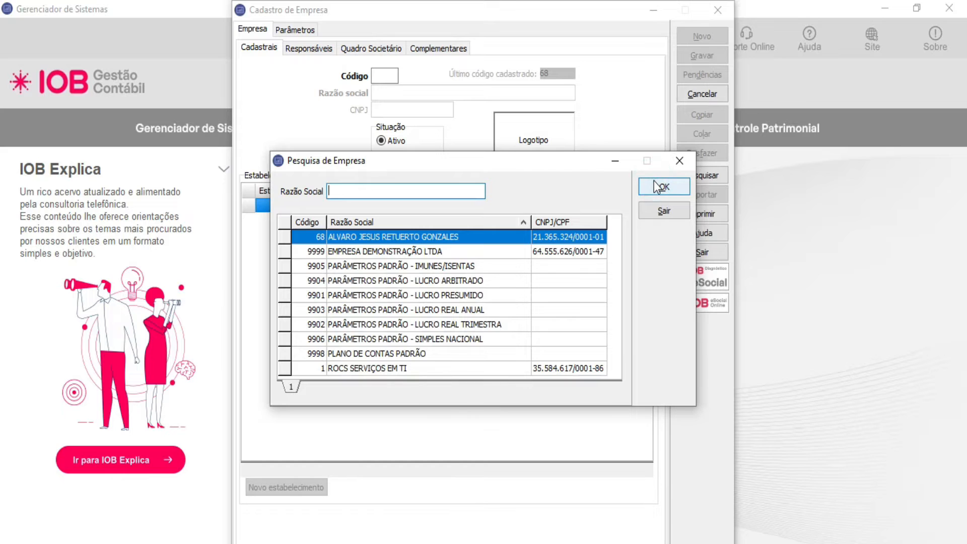
click(673, 158)
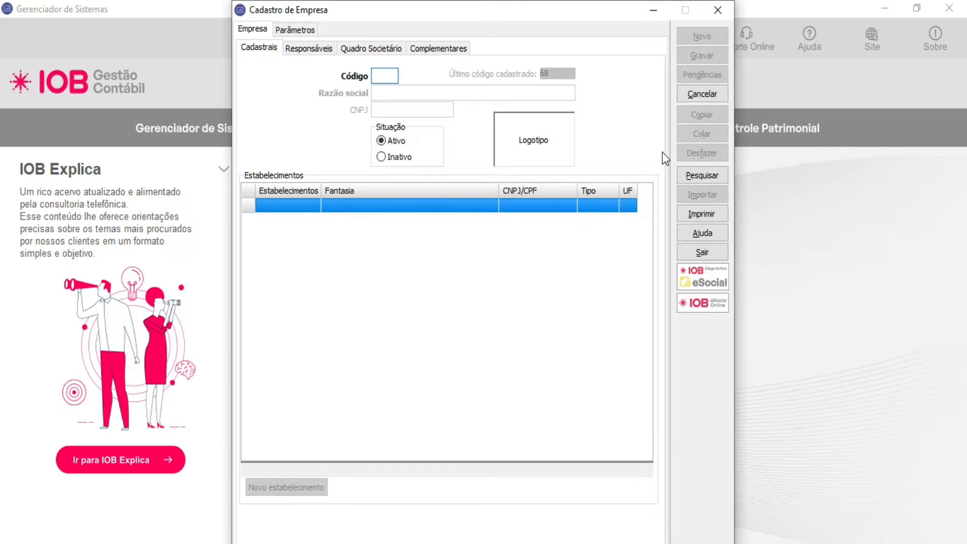
text(68)
key(Return)
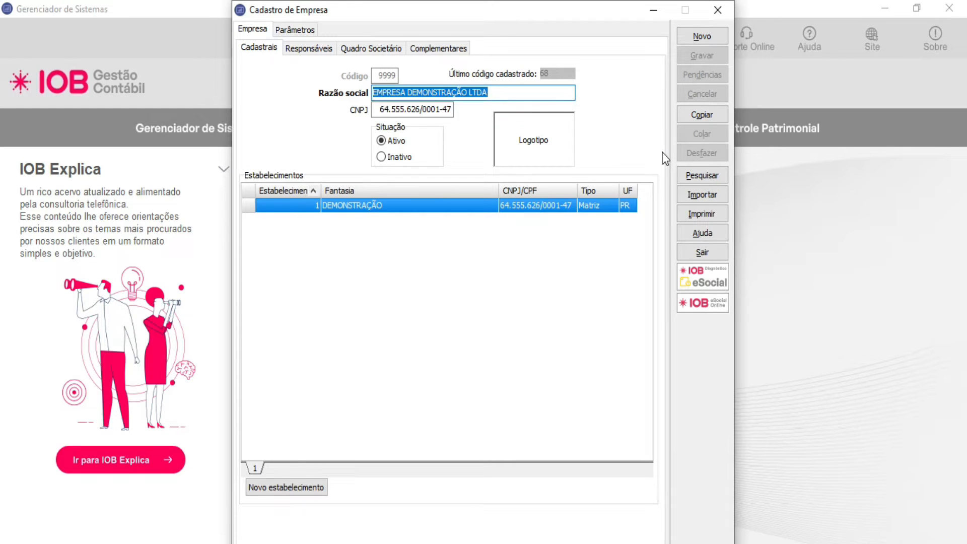
Step: Review the company's Razão social and CNPJ fields and the image options available for its logo
click(504, 98)
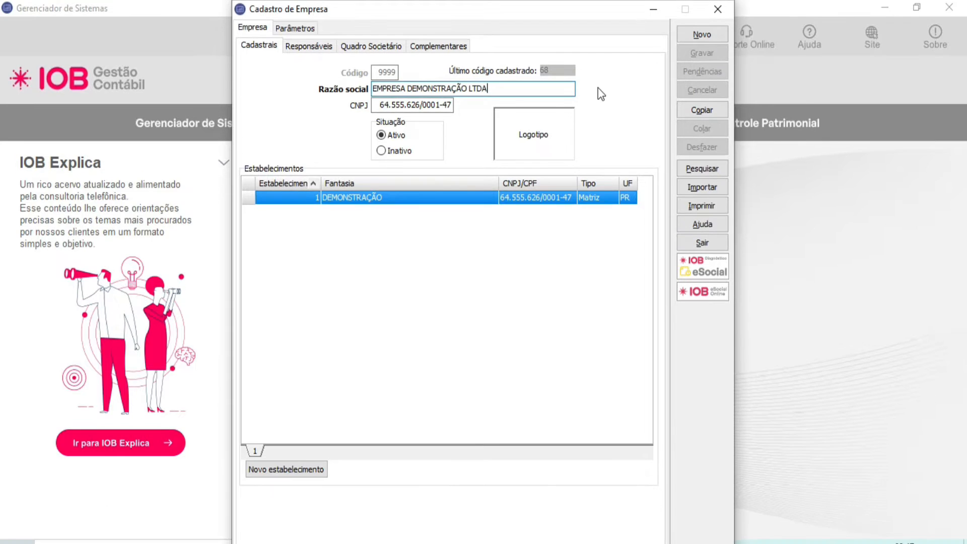
click(406, 107)
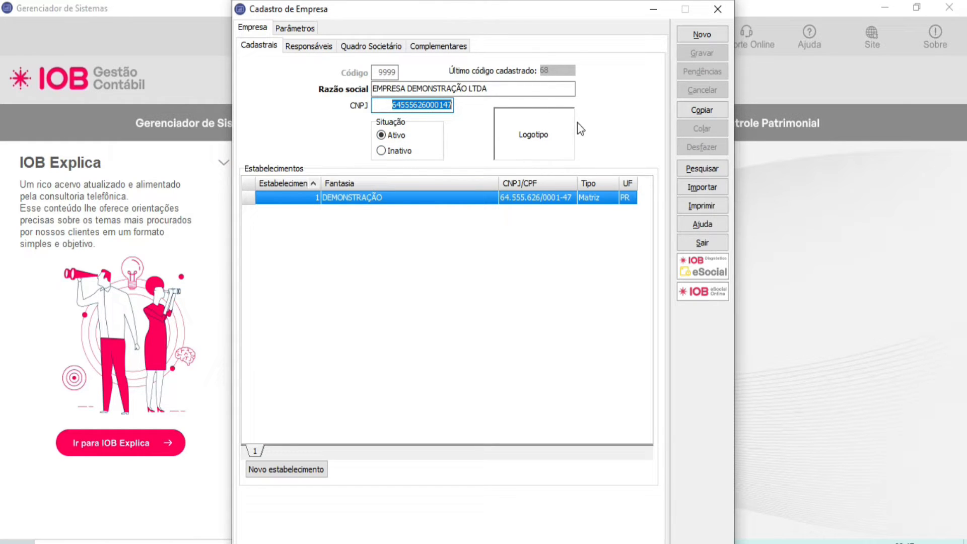
right_click(518, 122)
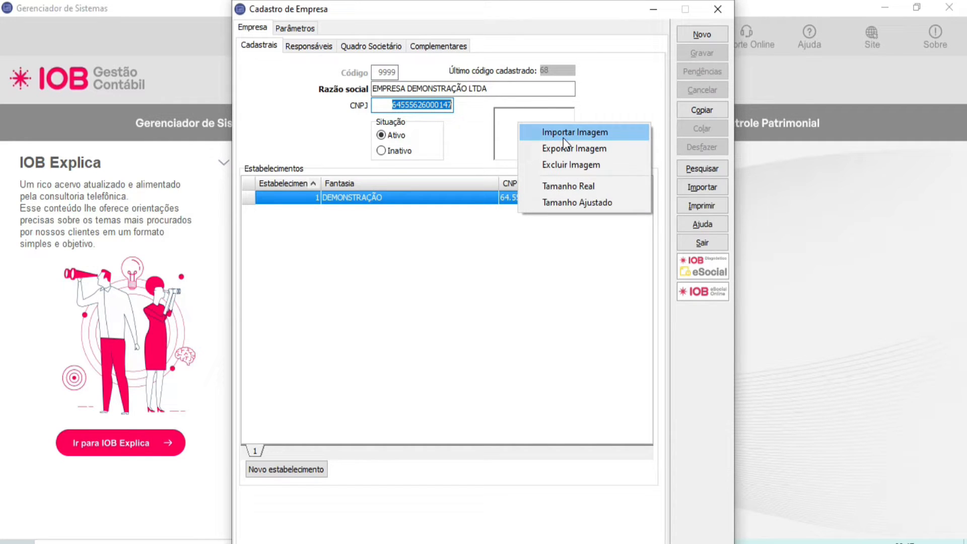
click(606, 102)
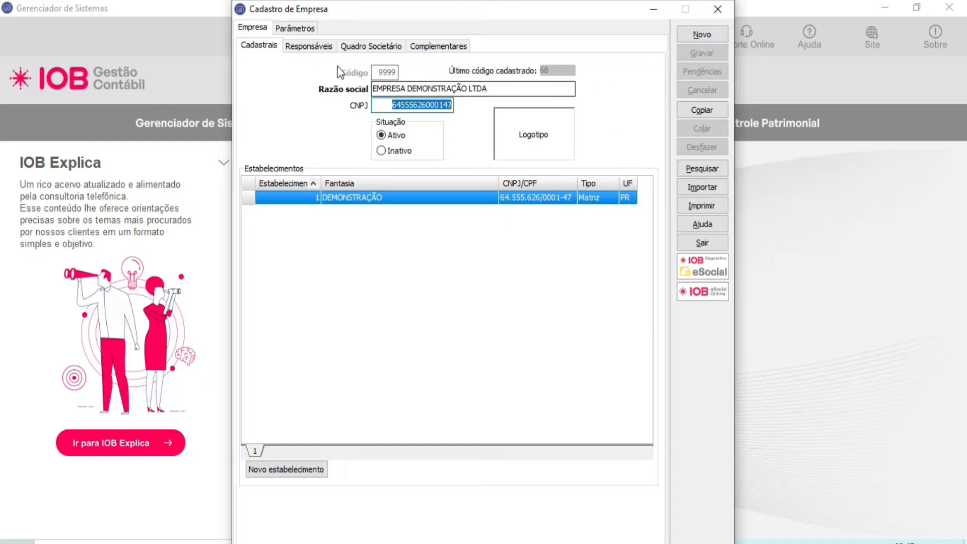
Step: Examine the company's Responsáveis data: the termination signatory, the Perfil Profissiográfico Previdenciário fields and the HR contact e-mail
click(325, 50)
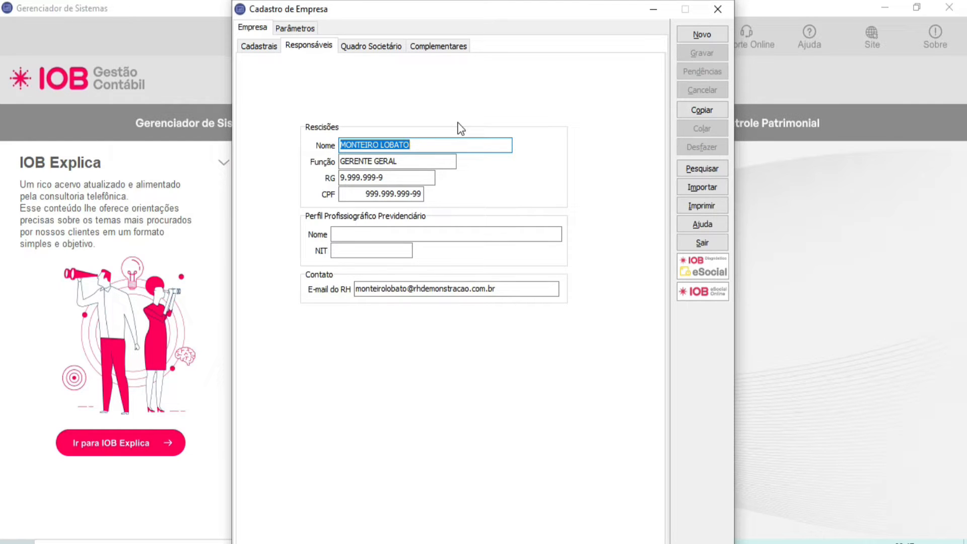
click(433, 160)
click(413, 194)
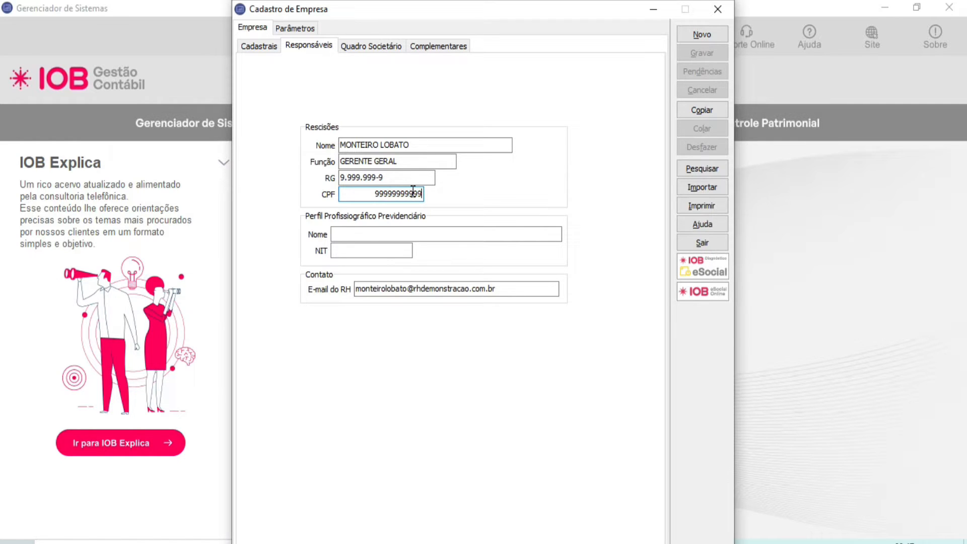
click(375, 233)
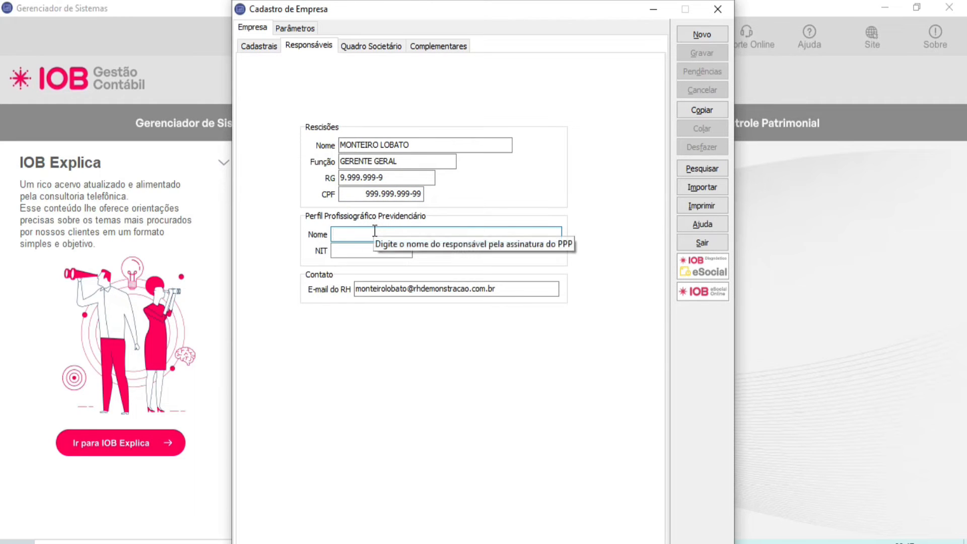
click(372, 249)
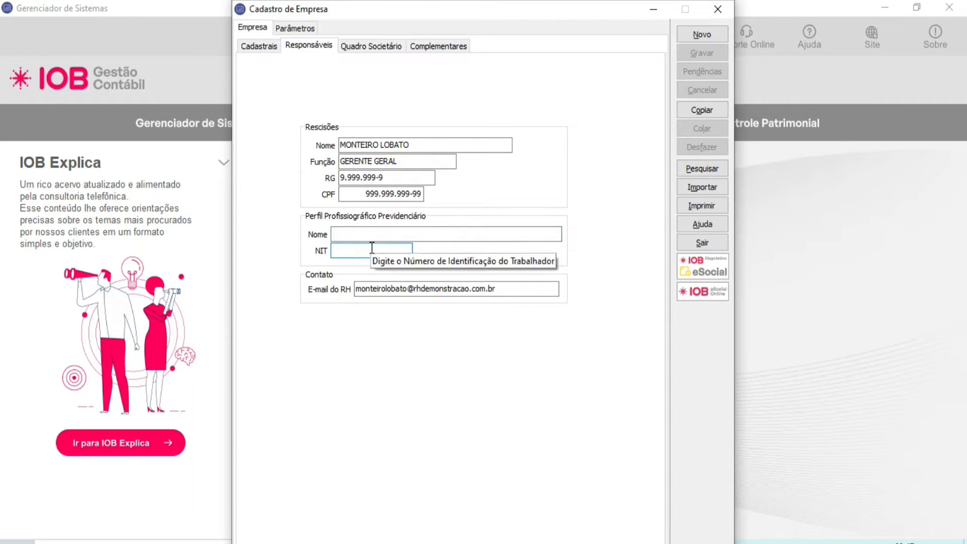
key(Tab)
click(516, 288)
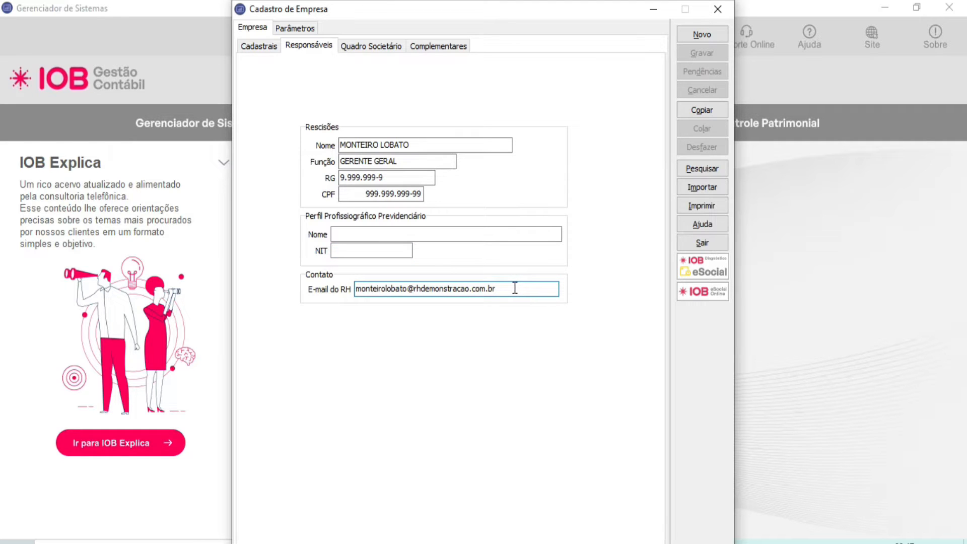
drag(515, 288, 343, 287)
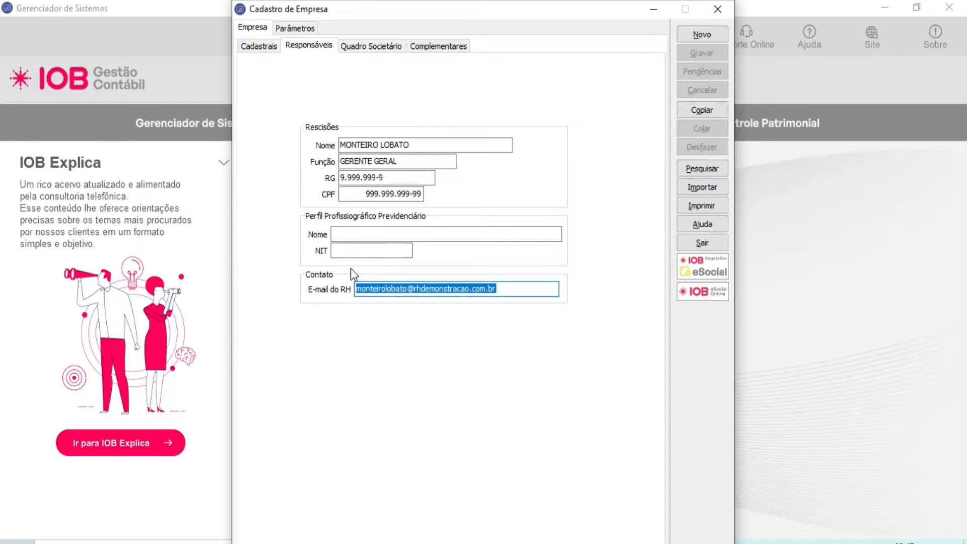
Step: Examine the REGISTRO DE CONTRATO SOCIAL entry with its partner registration, and the company's complementary observations
click(375, 52)
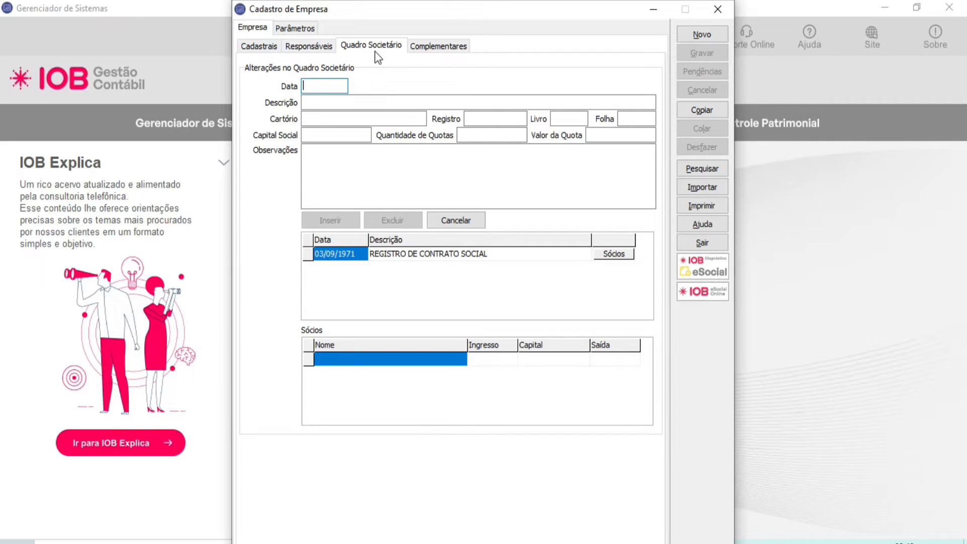
click(388, 255)
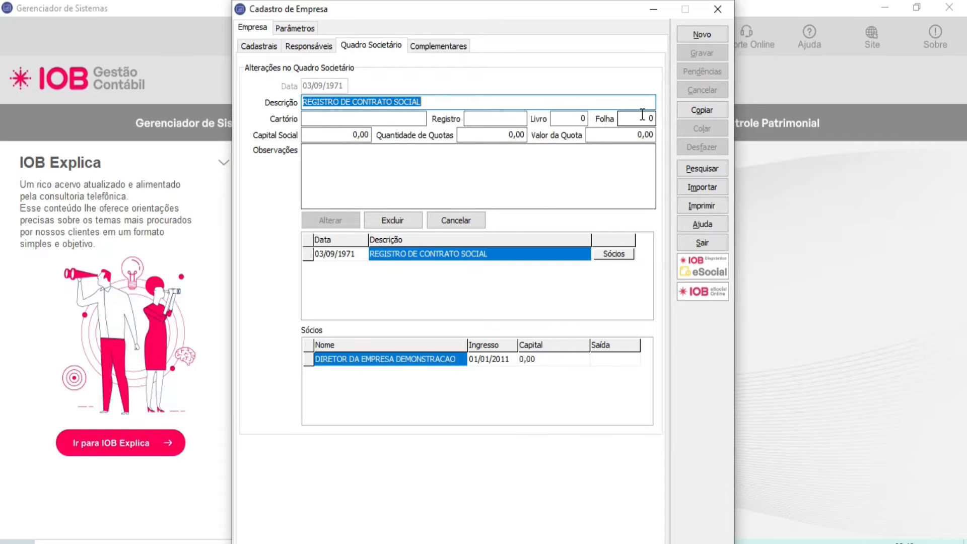
click(612, 254)
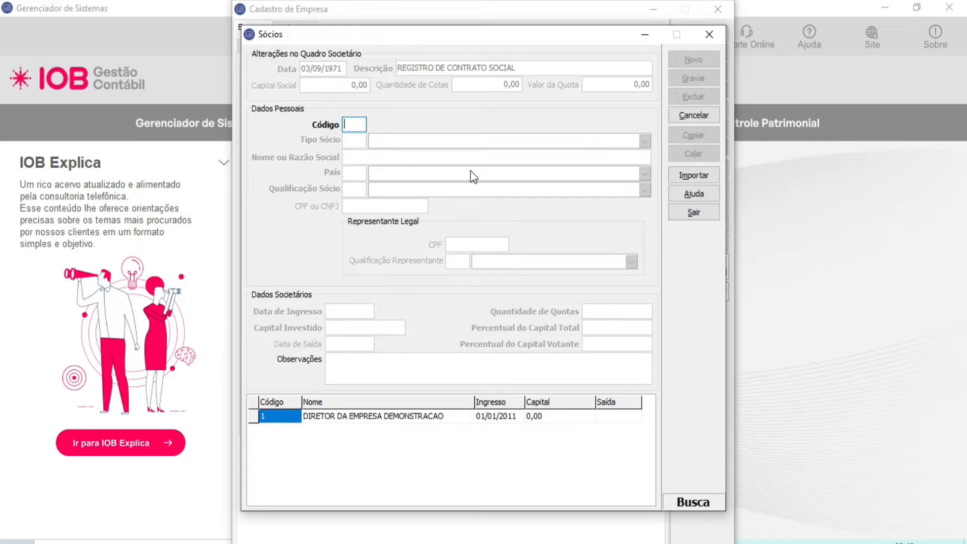
click(710, 34)
click(439, 50)
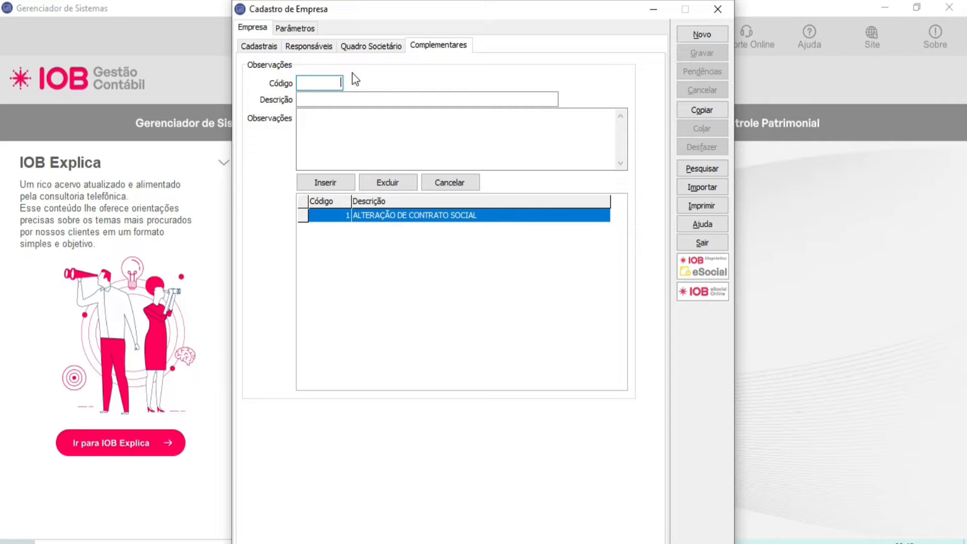
Step: Set Data do sistema to 31/07/2022 in the company's general parameters
click(294, 28)
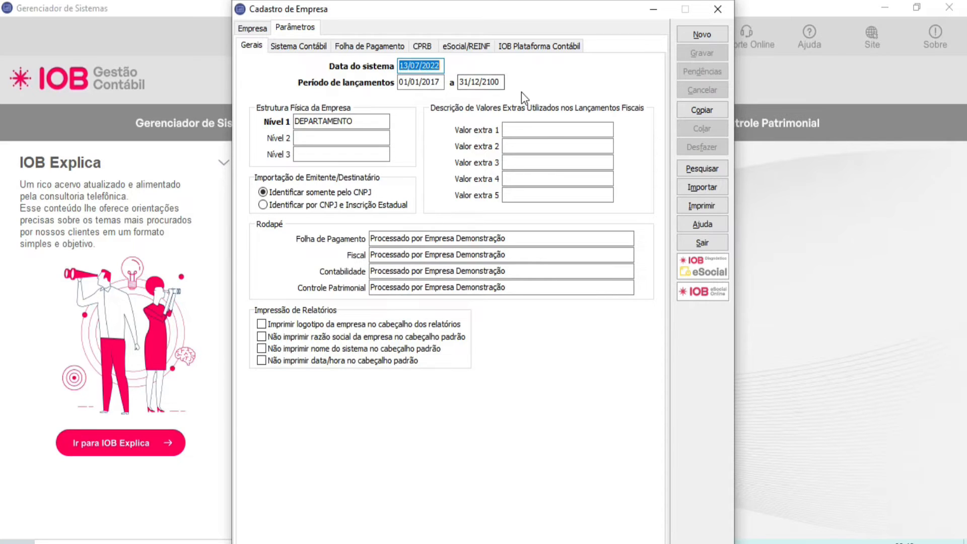
text(31/07/2022)
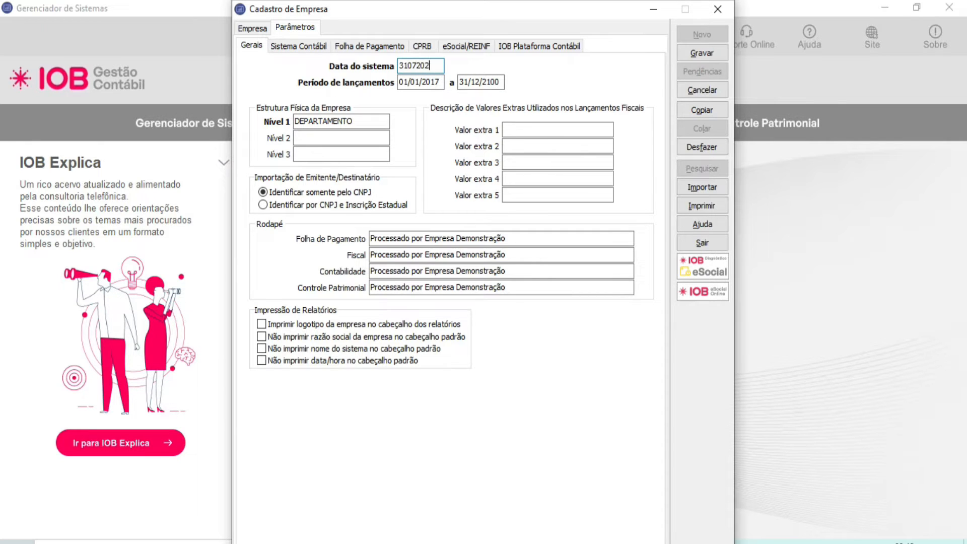
key(Tab)
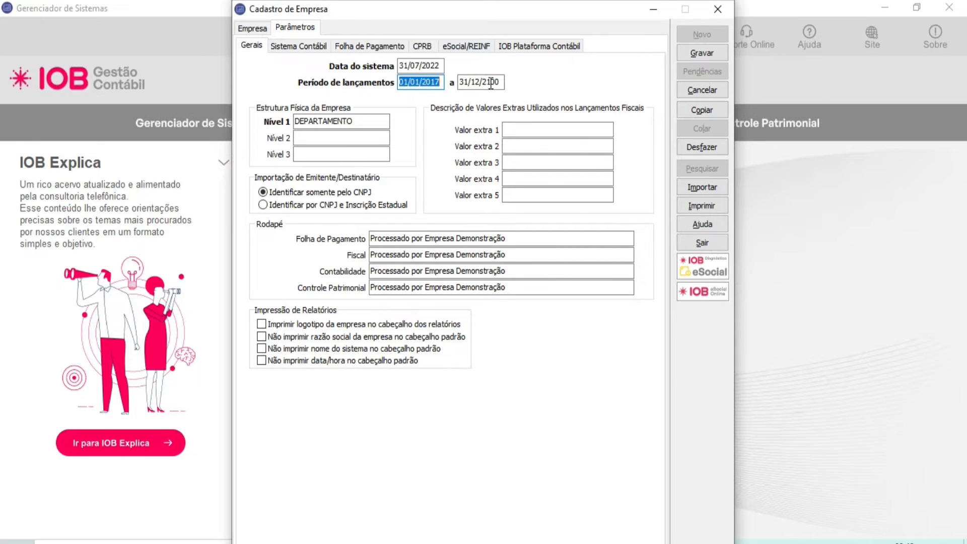
Step: Review the system date and the start and end dates of the Período de lançamentos
click(424, 67)
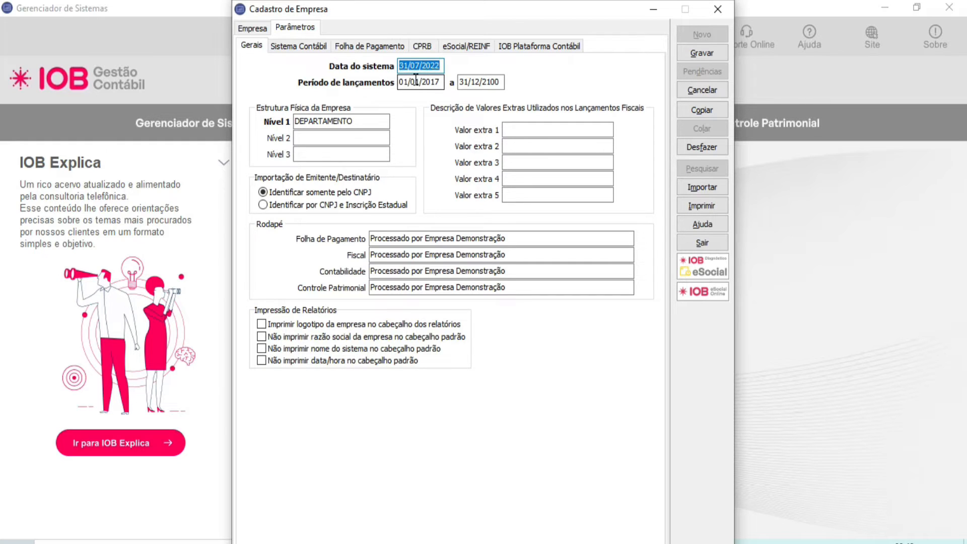
click(416, 80)
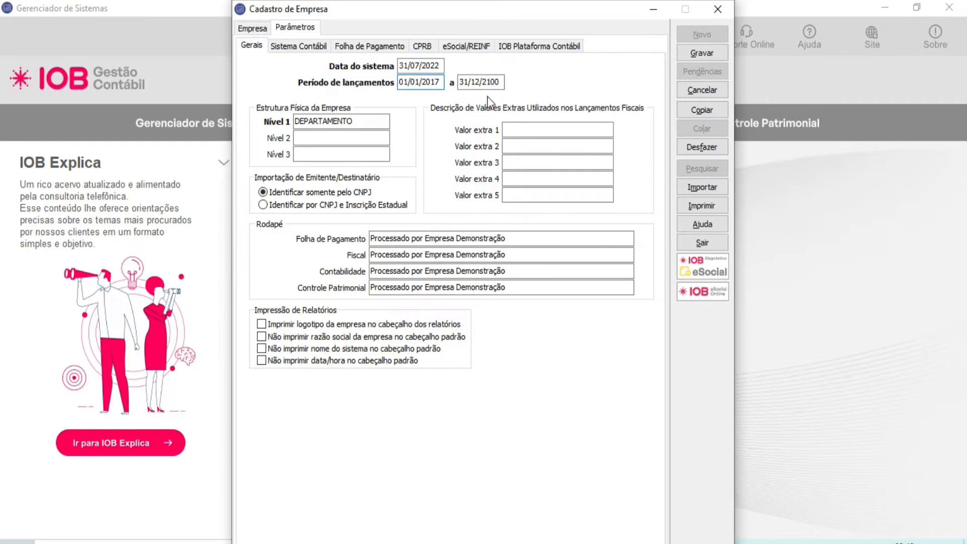
click(437, 84)
click(502, 85)
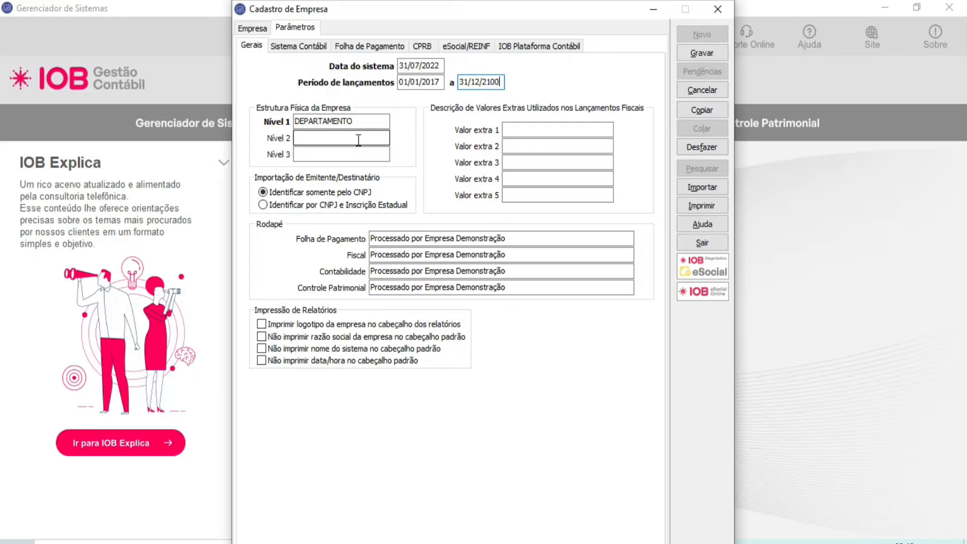
Step: Enter Seções as Nível 2 of the company's physical structure and add a name for Nível 3
click(356, 122)
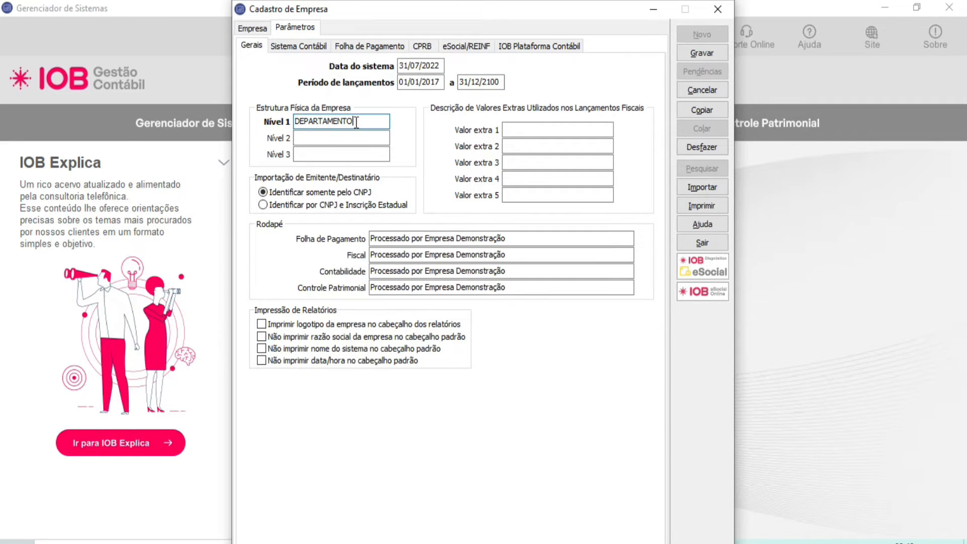
click(381, 122)
double_click(381, 123)
click(366, 139)
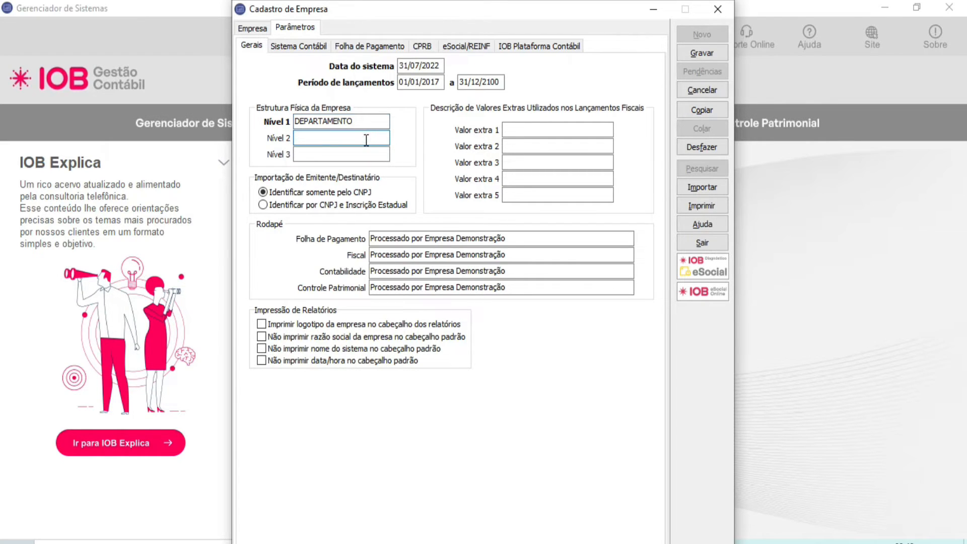
text(Seções)
click(361, 153)
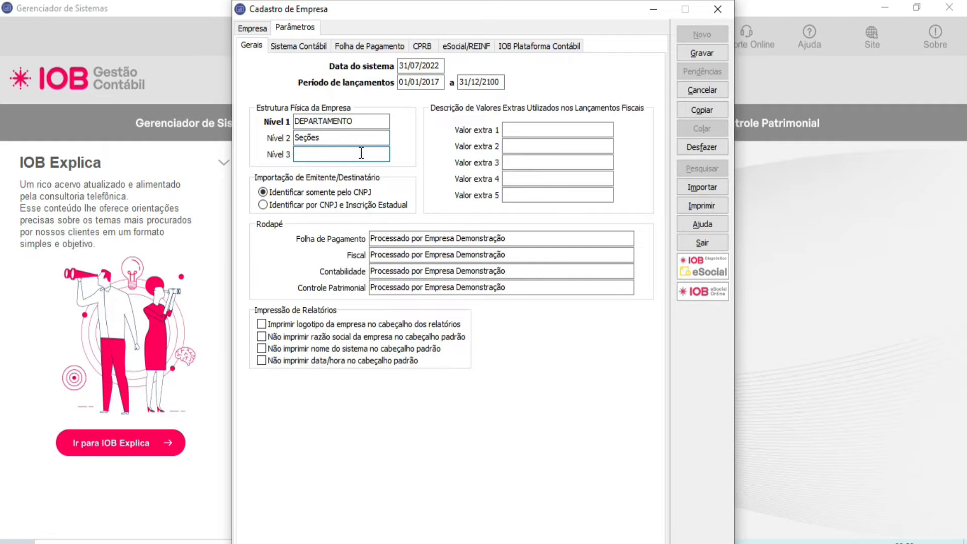
text(Seto)
Step: Clear the Nível 3 and Nível 2 names from the company's physical structure
double_click(349, 150)
key(Delete)
drag(348, 139, 154, 137)
key(Delete)
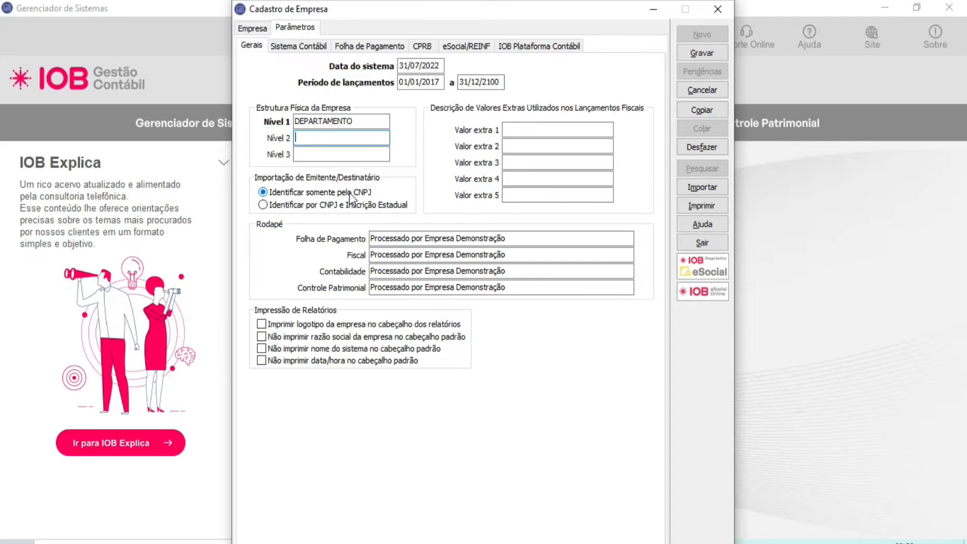
Step: Set issuer/recipient import to Identificar por CNPJ e Inscrição Estadual and review the footer texts for each module
click(349, 207)
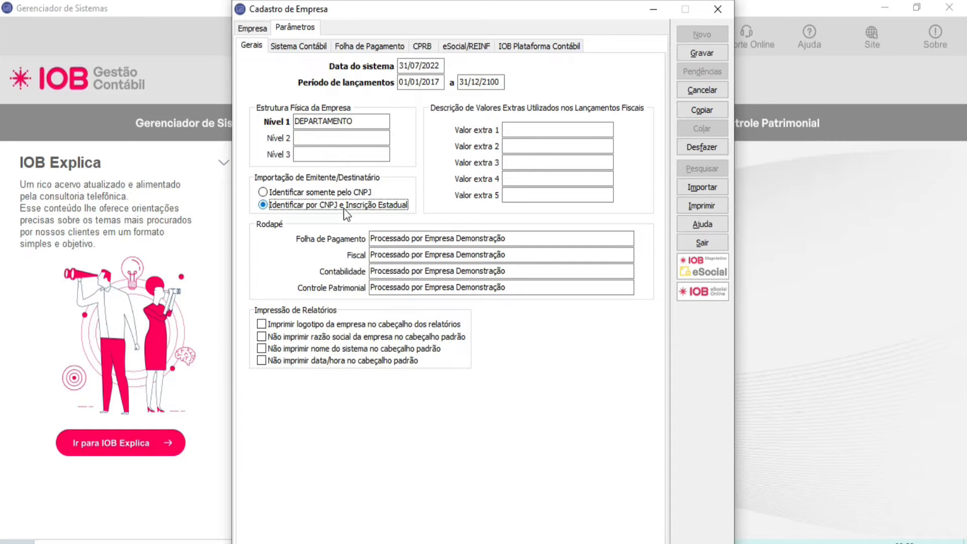
click(509, 237)
click(530, 255)
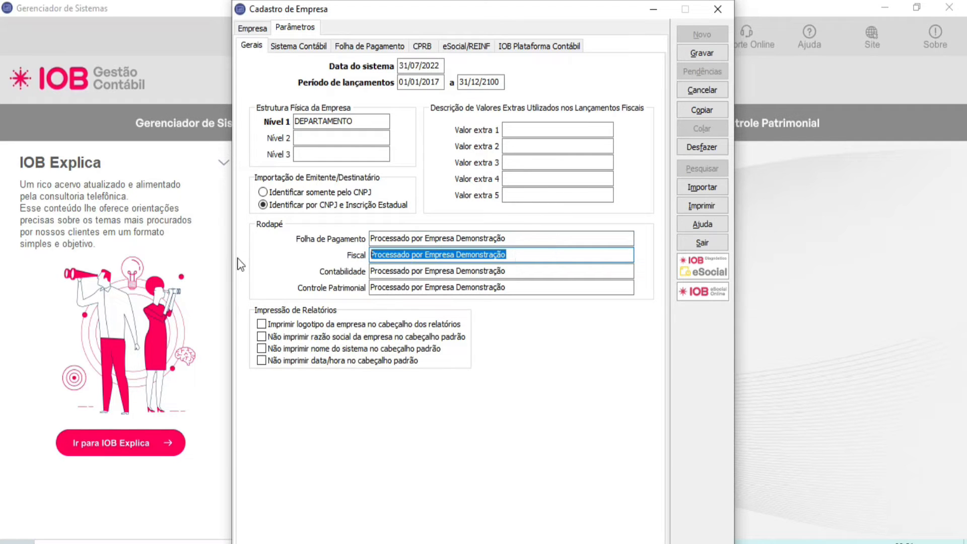
click(518, 272)
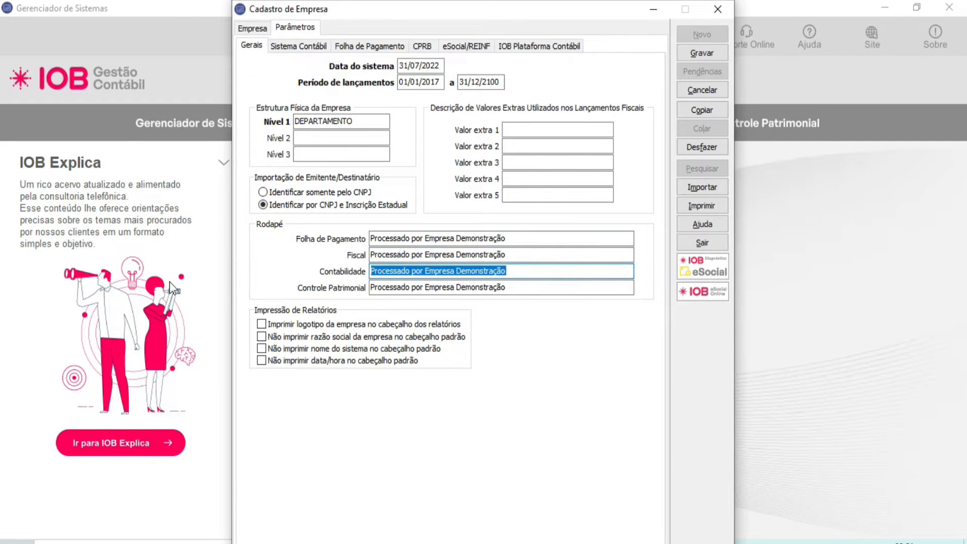
click(403, 287)
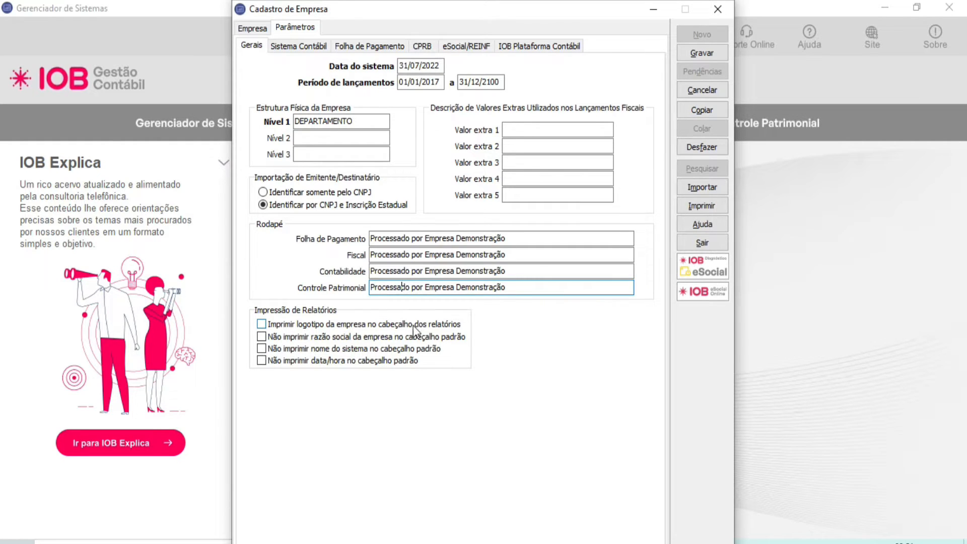
Step: Try the report-header logo option, leave it off, and enable Não imprimir razão social da empresa no cabeçalho padrão
click(312, 325)
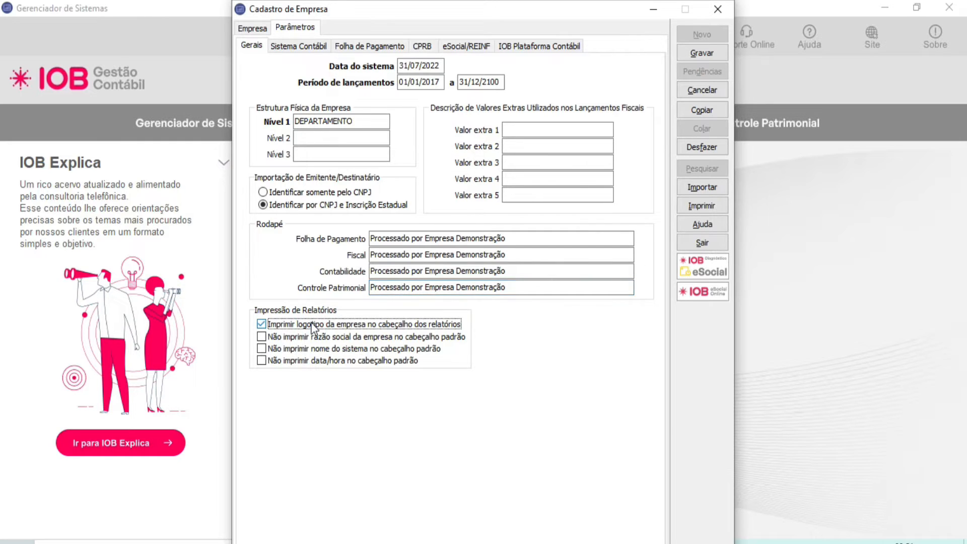
click(313, 325)
click(309, 340)
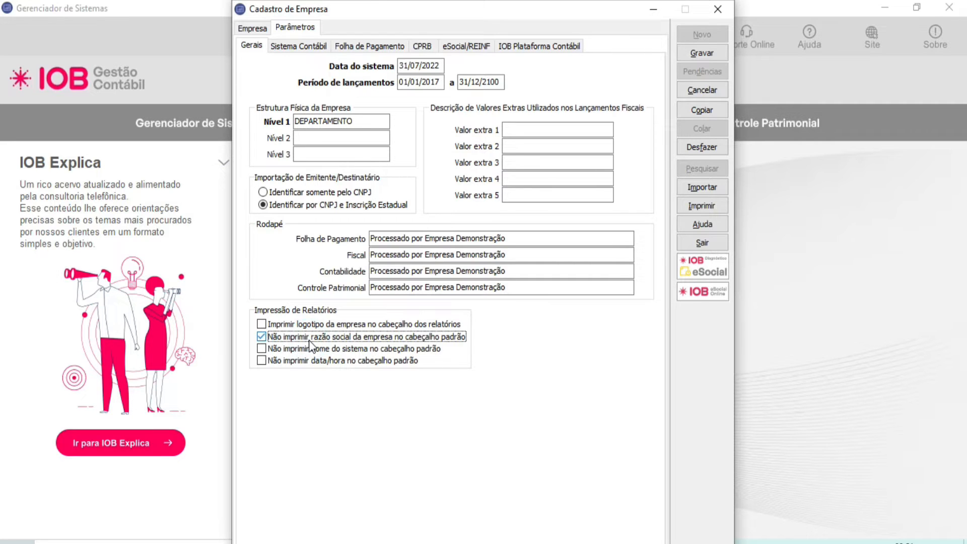
Step: Set the chart of accounts structure to X-X-XX-XX-XXXX in the Sistema Contábil parameters and save the company record
click(310, 340)
click(281, 46)
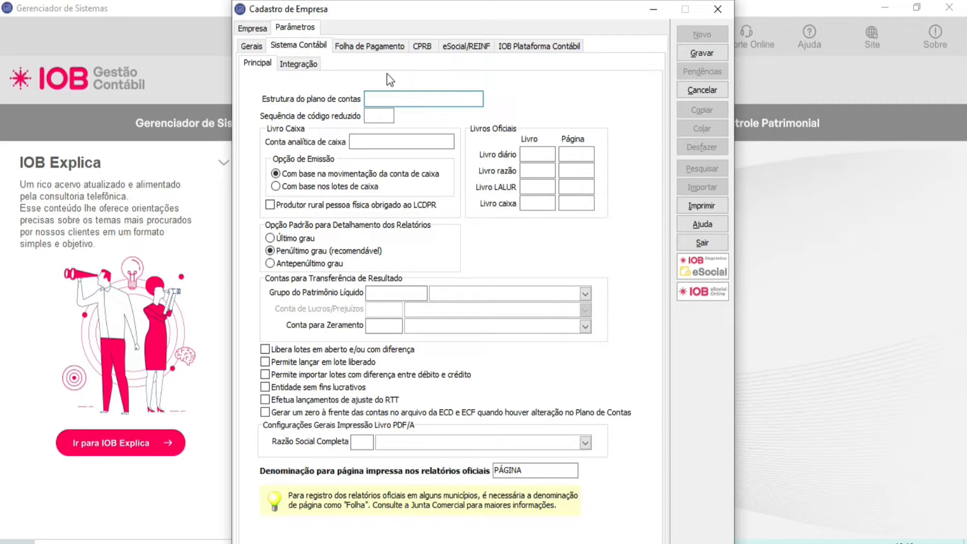
text(X)
text(-X-XX)
text(-XX-XXXX)
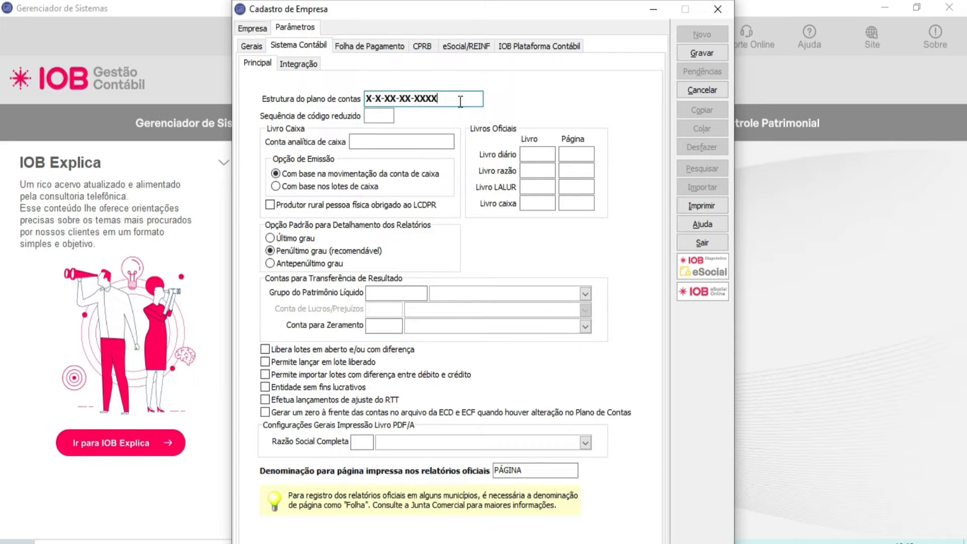
drag(461, 101, 341, 103)
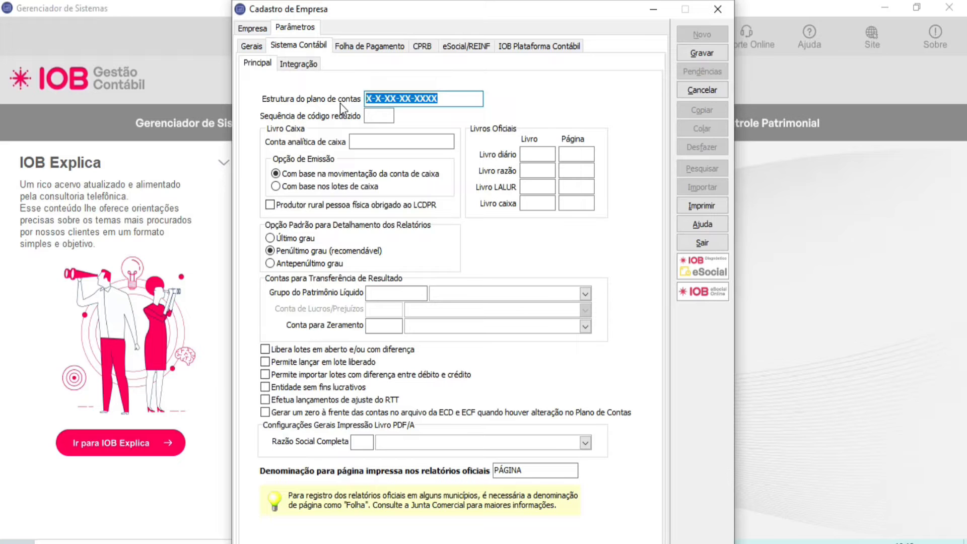
click(691, 57)
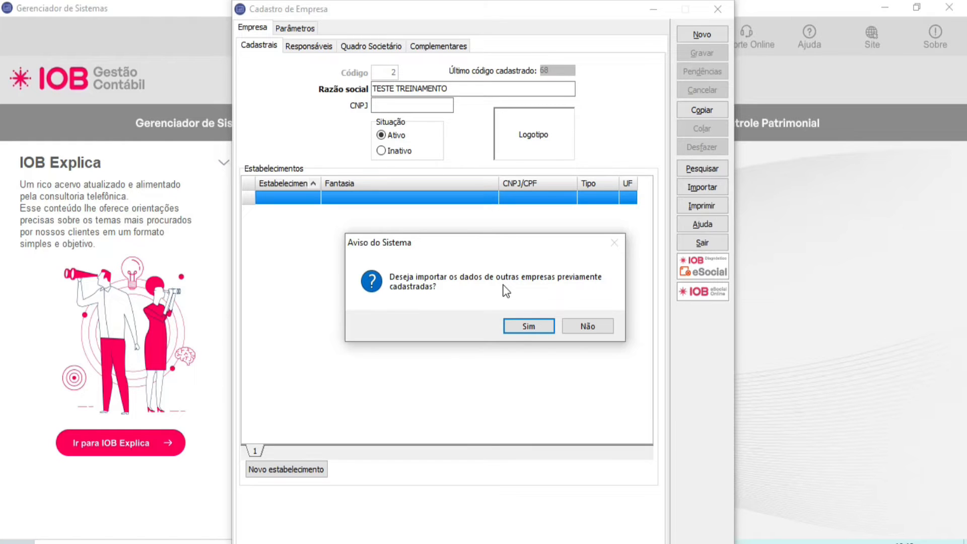
Step: Import the Plano de Contas from source company 9998, PLANO DE CONTAS PADRÃO, into the saved company and close the import
click(517, 326)
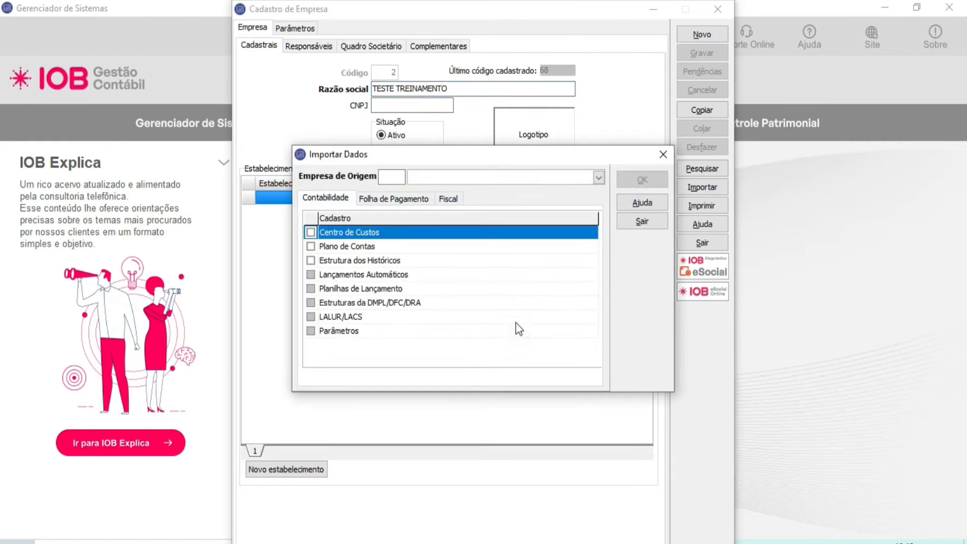
click(397, 177)
text(9)
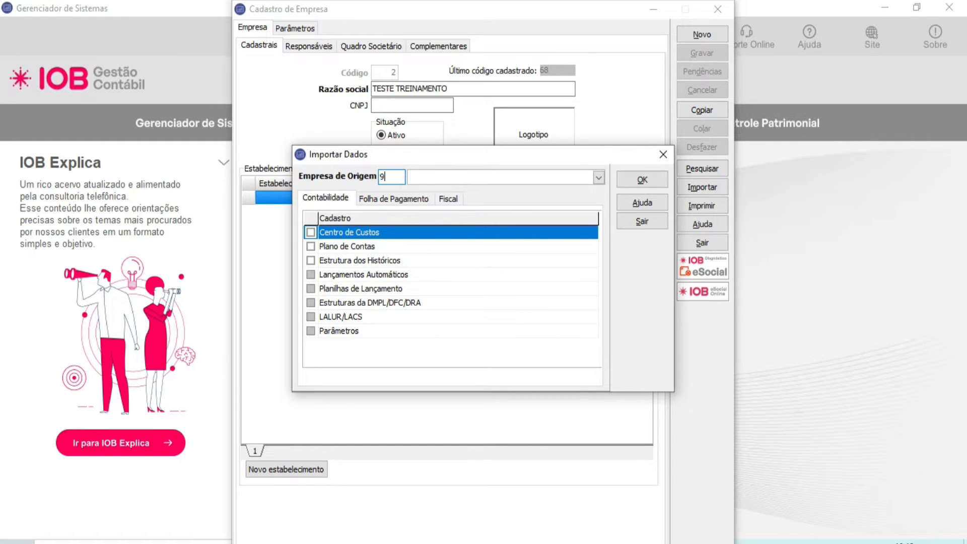
text(998)
key(Tab)
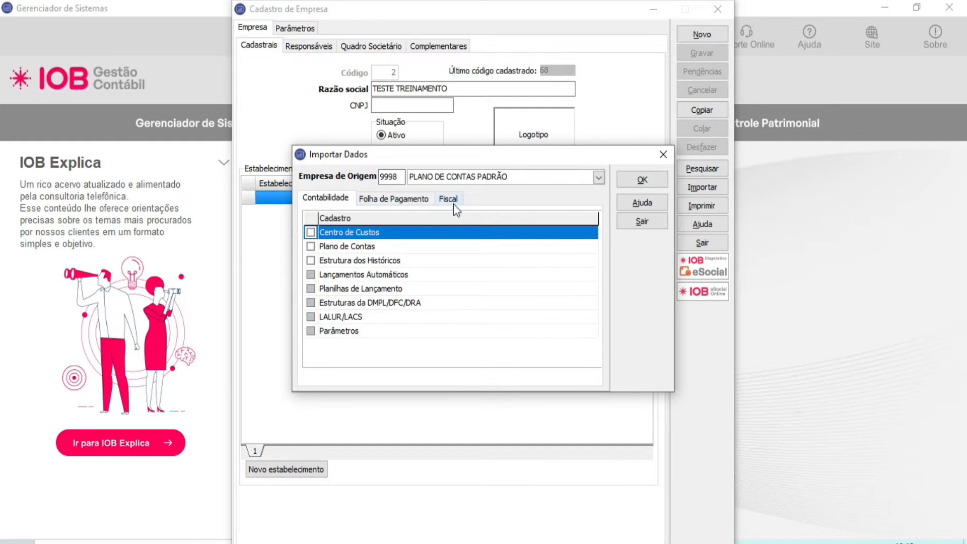
click(389, 177)
click(310, 247)
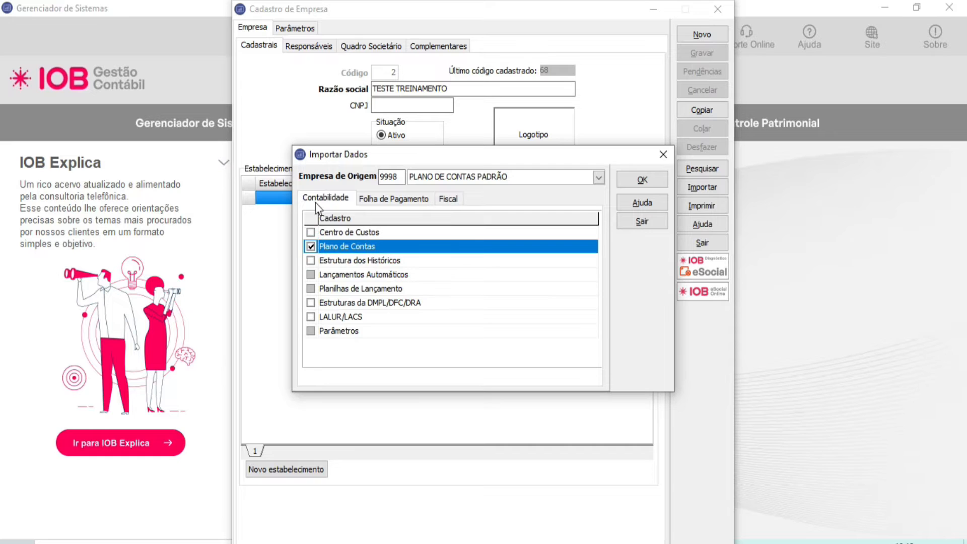
click(642, 182)
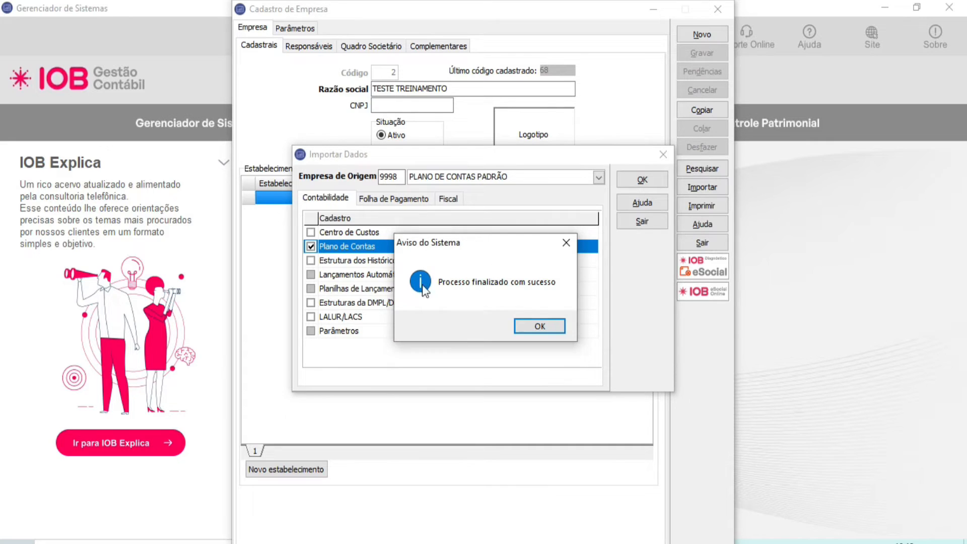
click(556, 327)
click(640, 220)
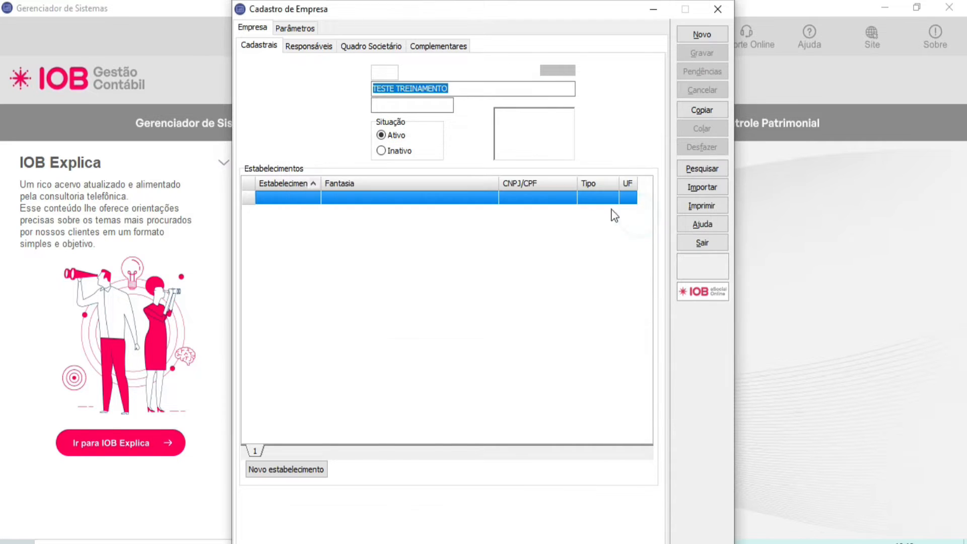
Step: Set the Sequência de código reduzido to 400 in the company's Sistema Contábil parameters
click(302, 28)
click(300, 46)
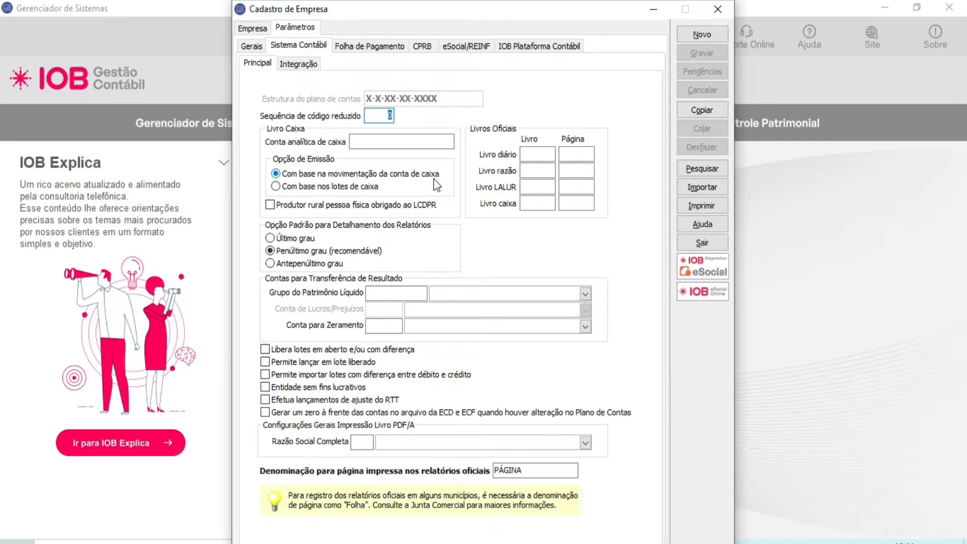
text(400)
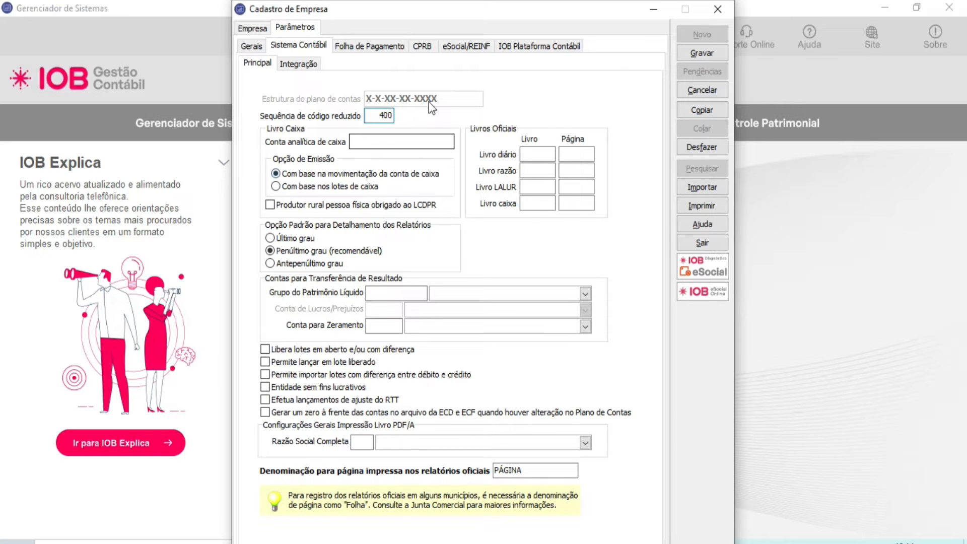
key(Tab)
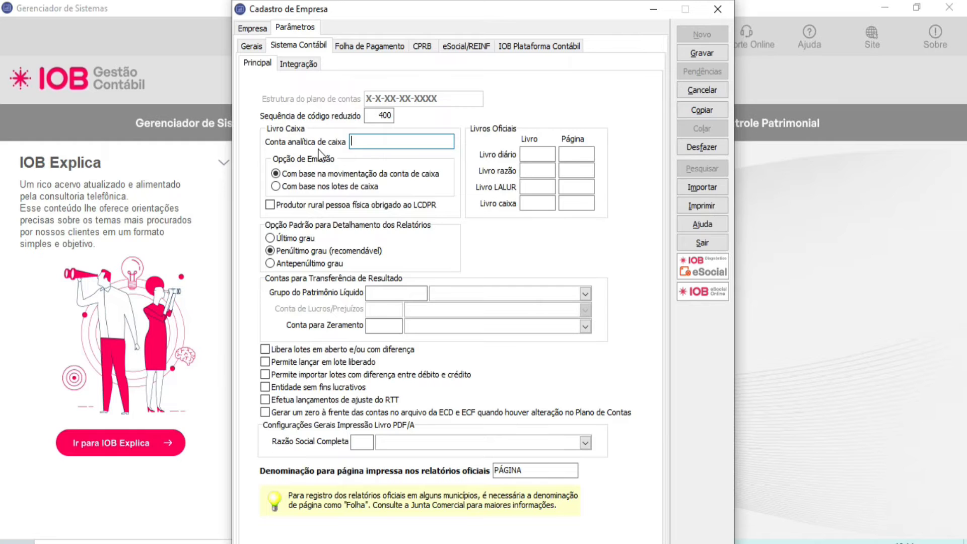
key(F2)
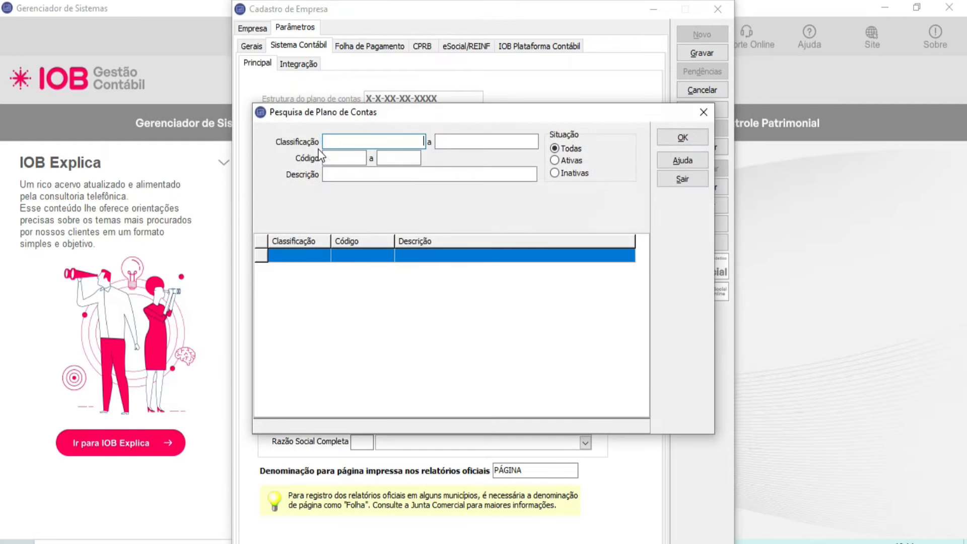
click(683, 138)
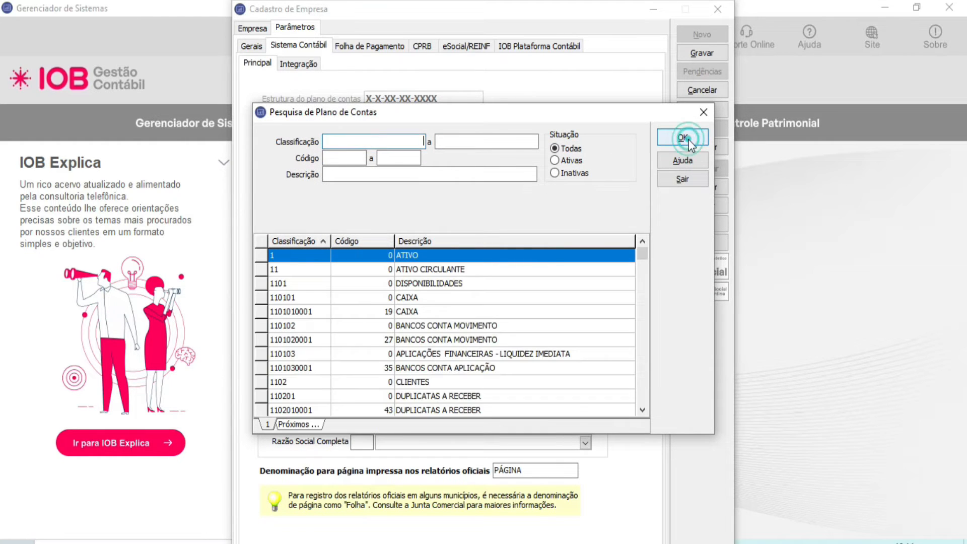
click(419, 311)
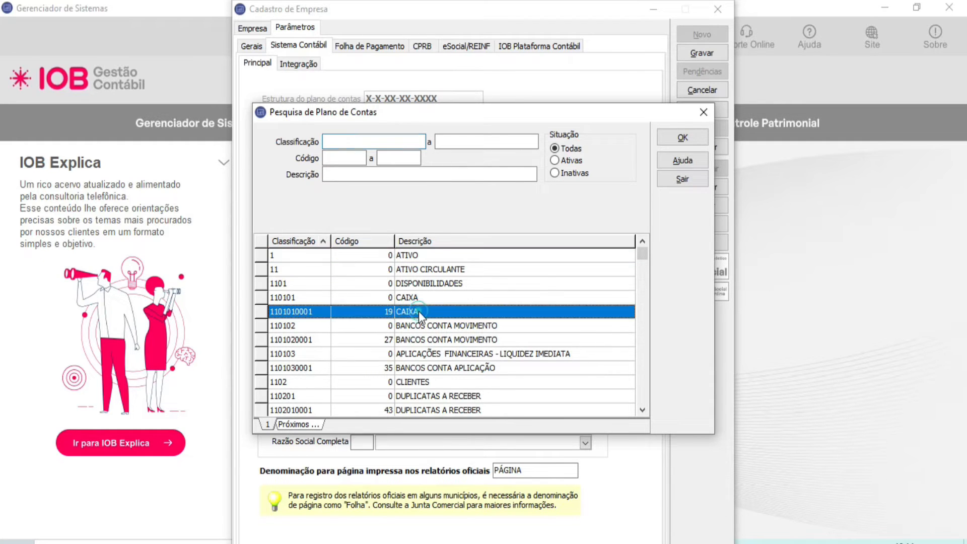
double_click(419, 311)
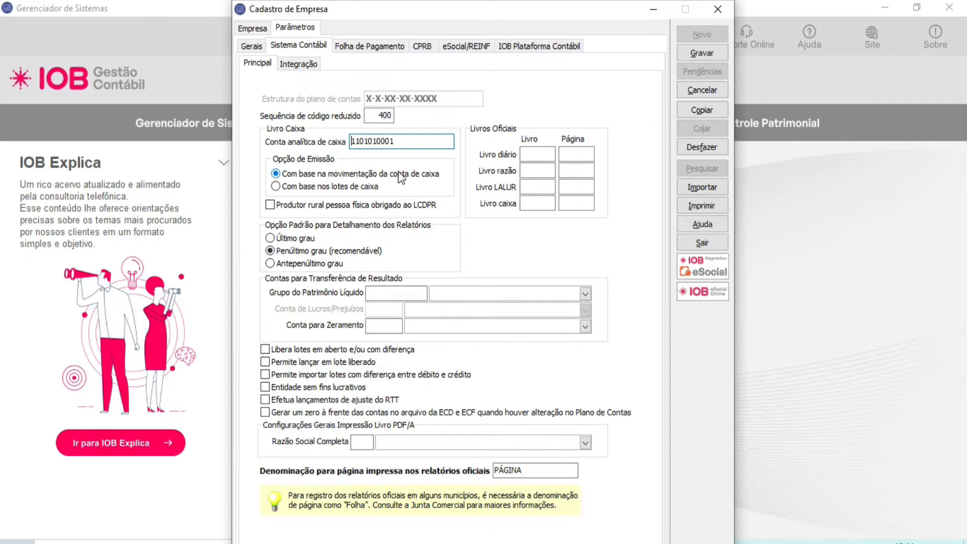
double_click(396, 142)
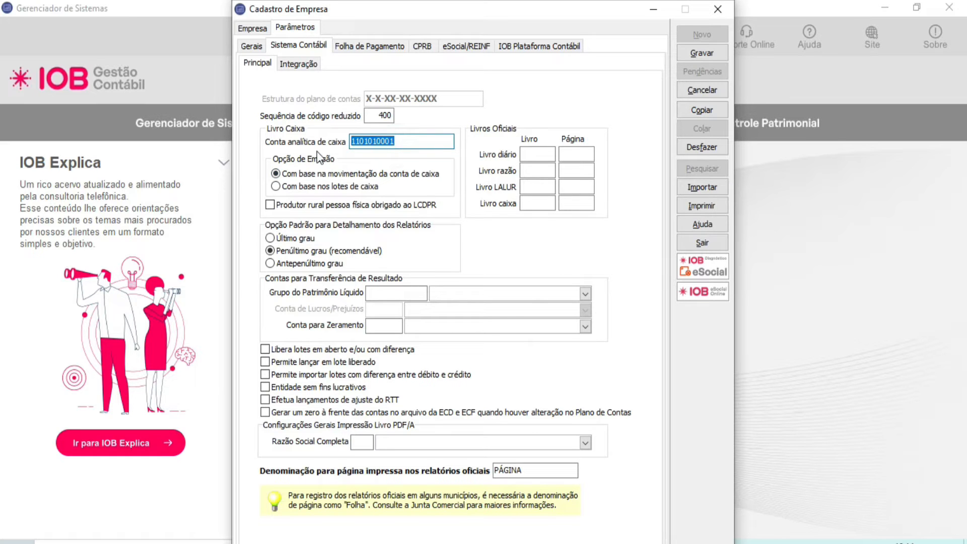
Step: Keep Livro Caixa issuance as Com base na movimentação da conta de caixa and set the default report detail to Último grau
click(326, 190)
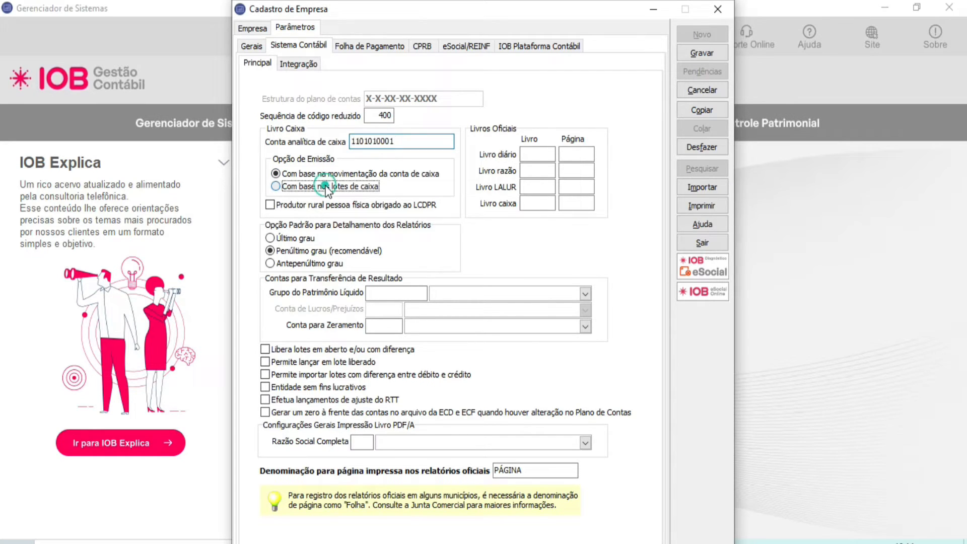
key(Up)
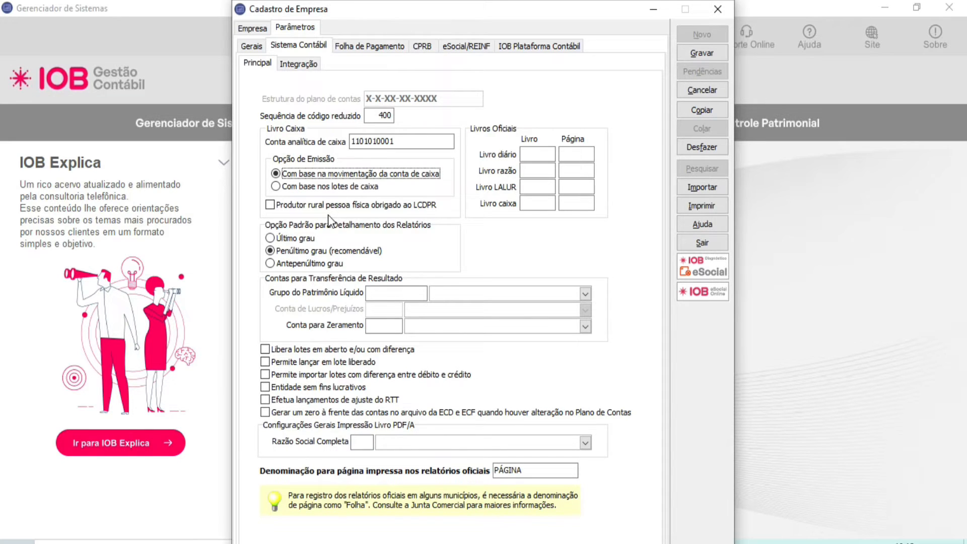
click(328, 204)
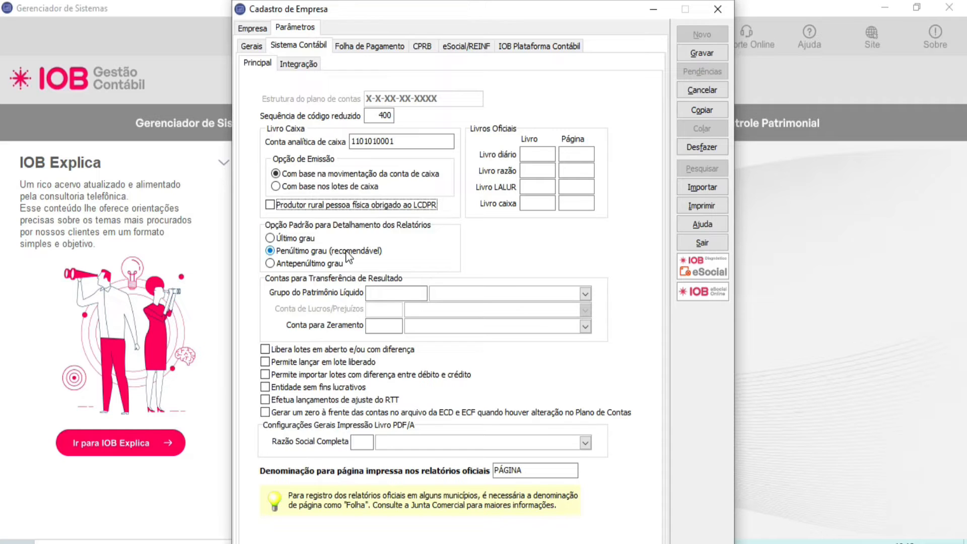
click(305, 241)
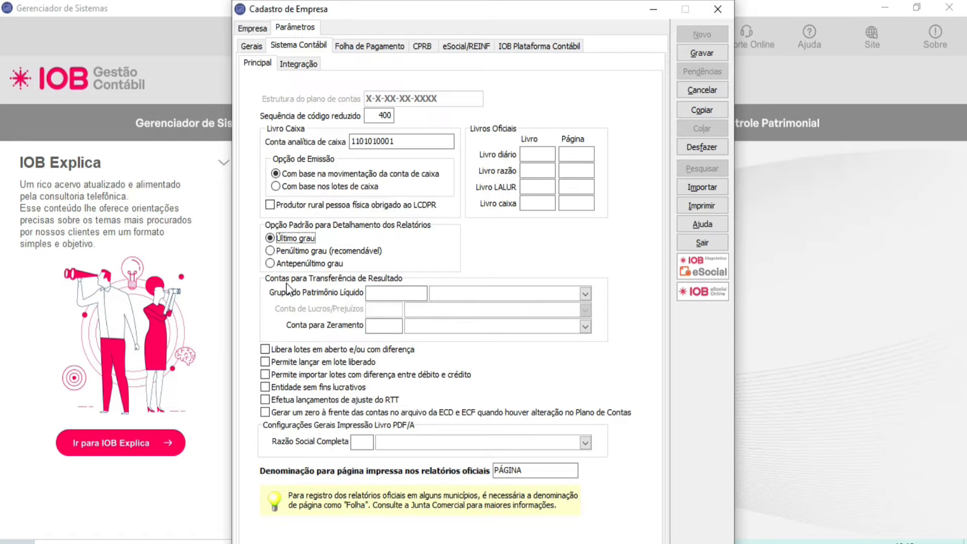
Step: Set the Grupo do Patrimônio Líquido for result transfer to 24, PATRIMÔNIO LÍQUIDO, from the account search
click(391, 288)
click(588, 294)
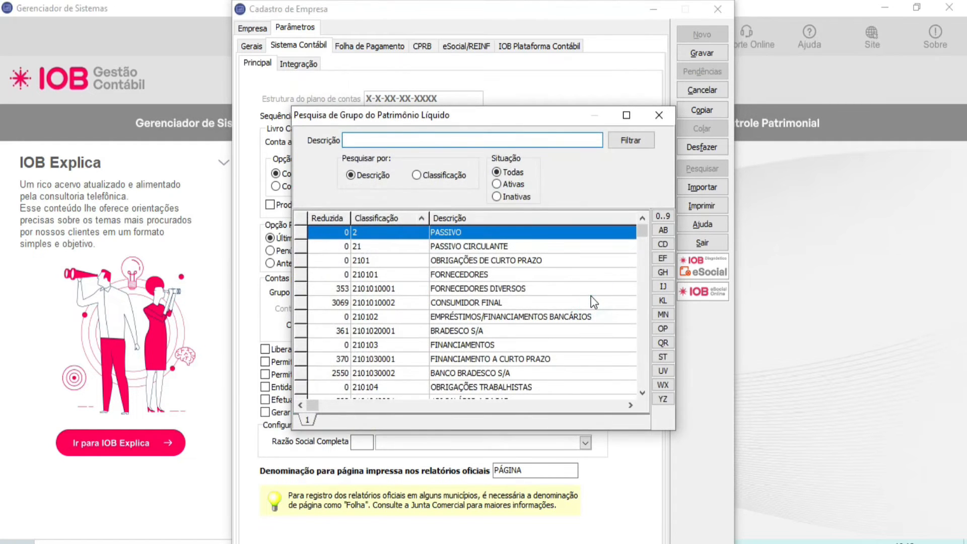
key(Down)
key(Down)
key(Down)
key(Down)
key(Down)
key(Down)
key(Down)
key(Down)
key(Down)
key(Down)
key(Down)
key(Down)
key(Down)
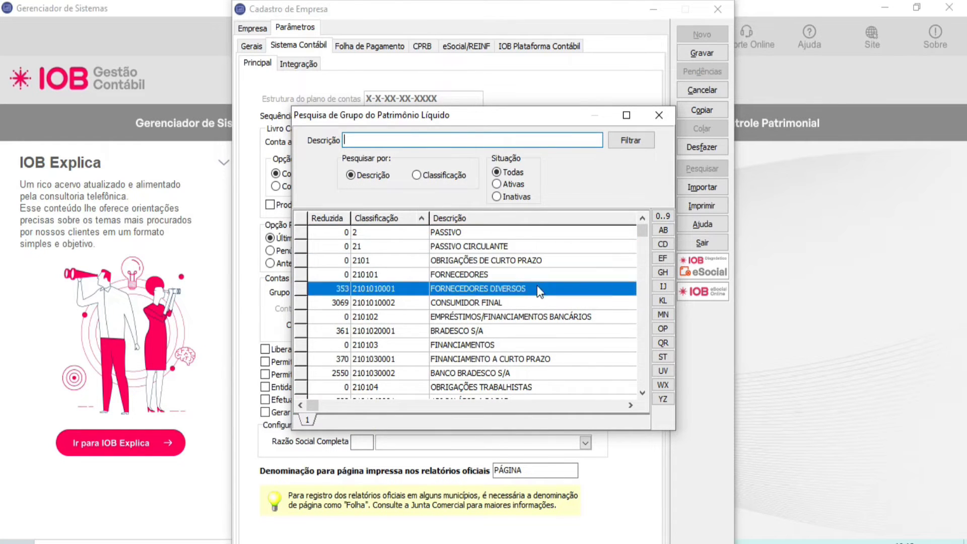
key(Down)
key(Down)
key(Down)
key(Down)
key(Down)
key(Down)
key(Down)
key(Down)
key(Down)
key(Down)
key(Down)
key(Down)
key(Down)
key(Down)
key(Down)
key(Down)
key(Down)
key(Down)
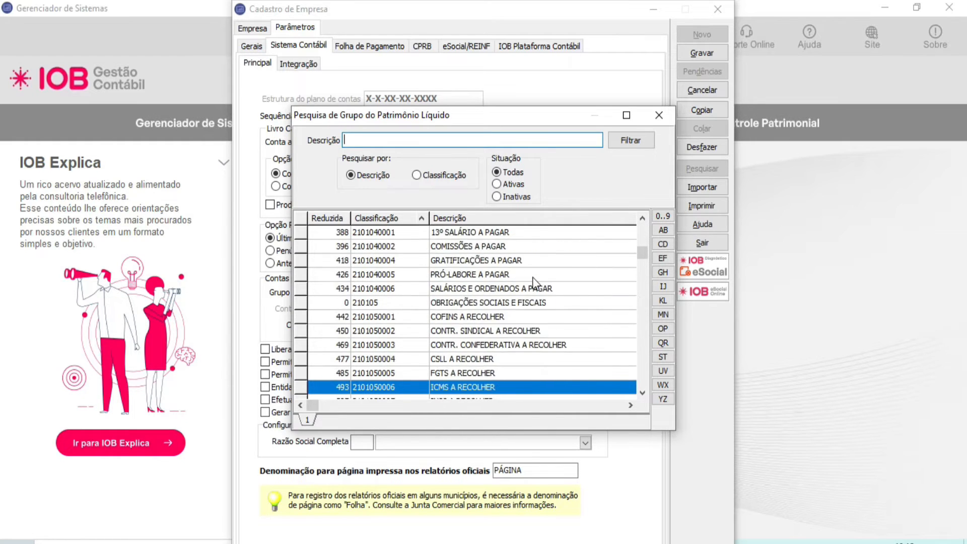
key(Down)
key(Down)
key(Down)
key(Down)
key(Down)
key(Down)
key(Down)
key(Down)
key(Down)
key(Down)
key(Down)
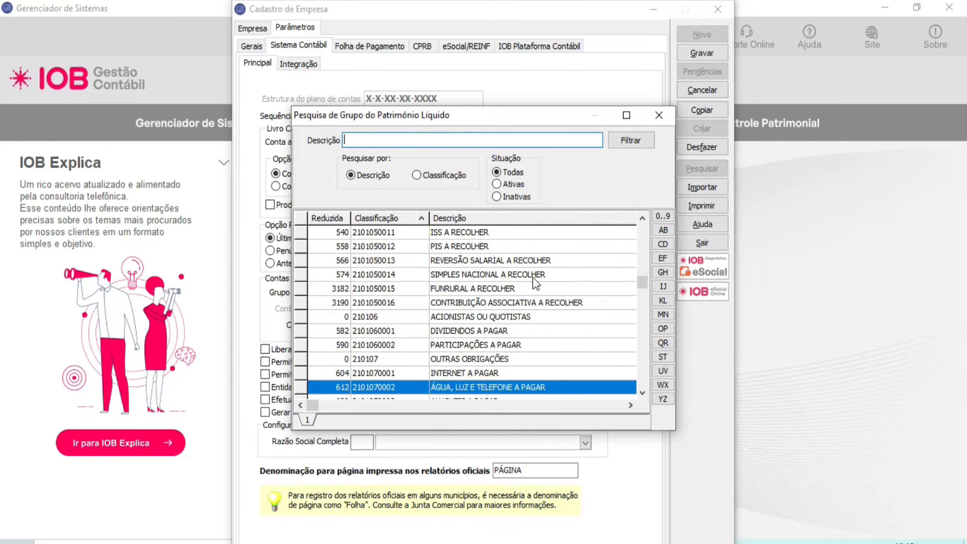
key(Down)
key(Down)
key(Down)
key(Down)
key(Down)
key(Down)
key(Down)
key(Down)
key(Down)
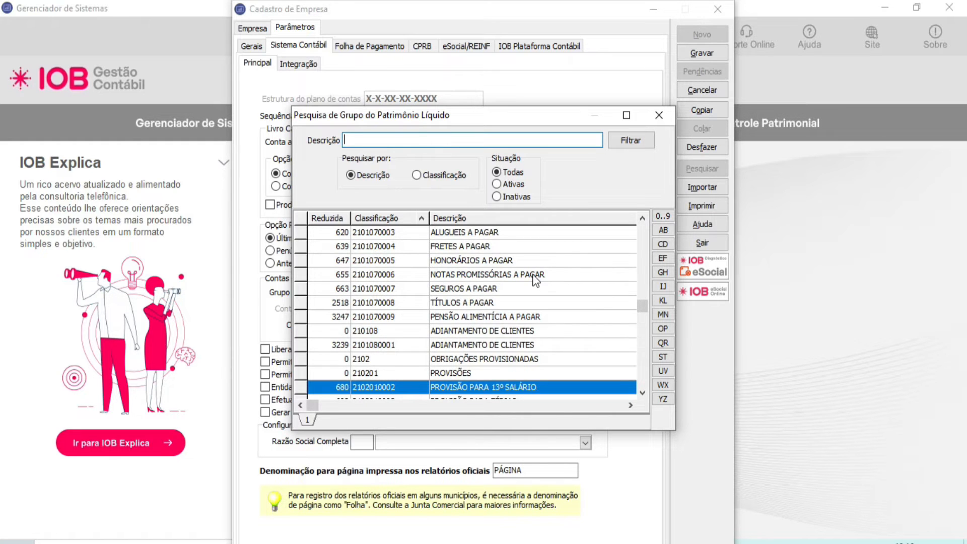
key(Down)
key(Down)
key(Down)
key(Down)
key(Down)
key(Down)
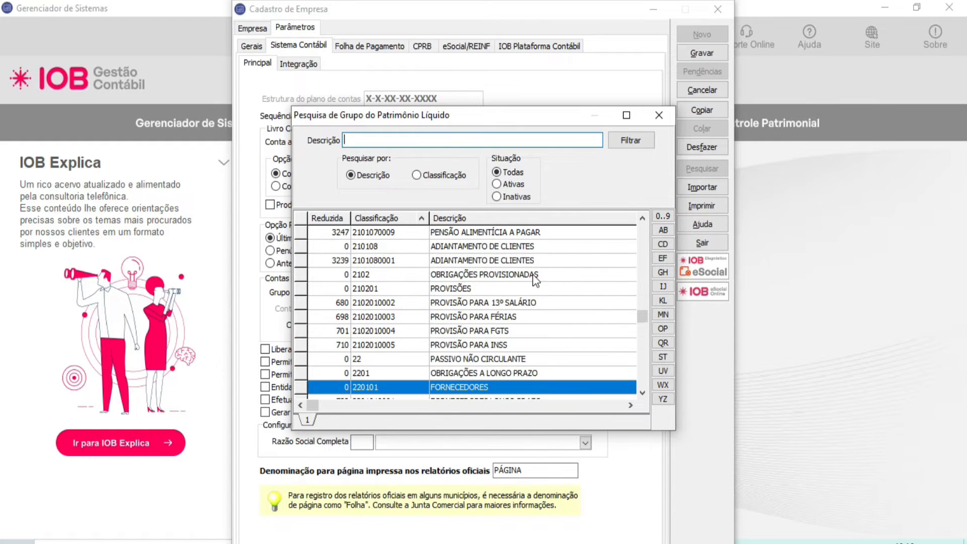
key(Down)
key(Down)
key(Down)
key(Down)
key(Down)
key(Down)
key(Down)
key(Down)
key(Down)
key(Down)
key(Down)
key(Down)
key(Down)
key(Down)
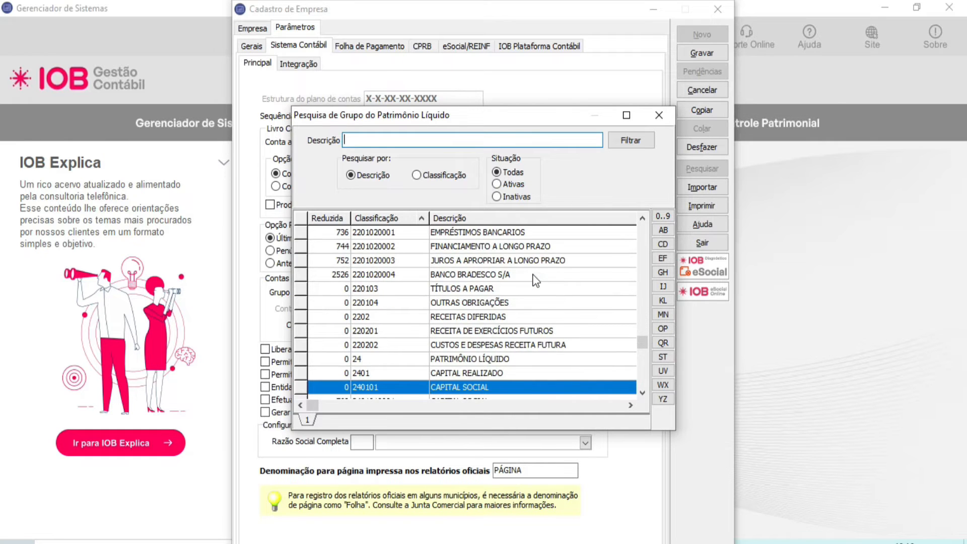
double_click(500, 359)
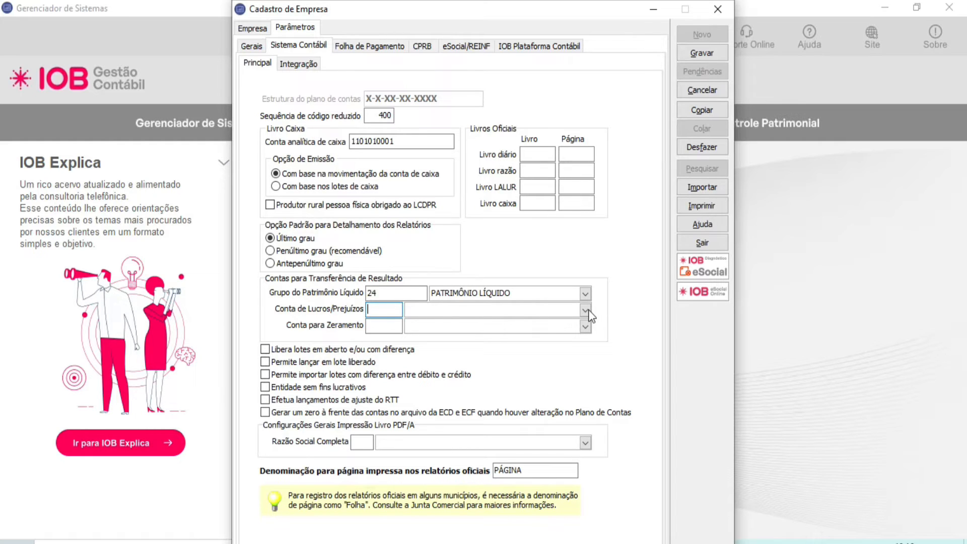
Step: Set the Conta para Zeramento to 2127, RESULTADO DO EXERCÍCIO, sorting the account search by descending classification
click(388, 328)
click(389, 314)
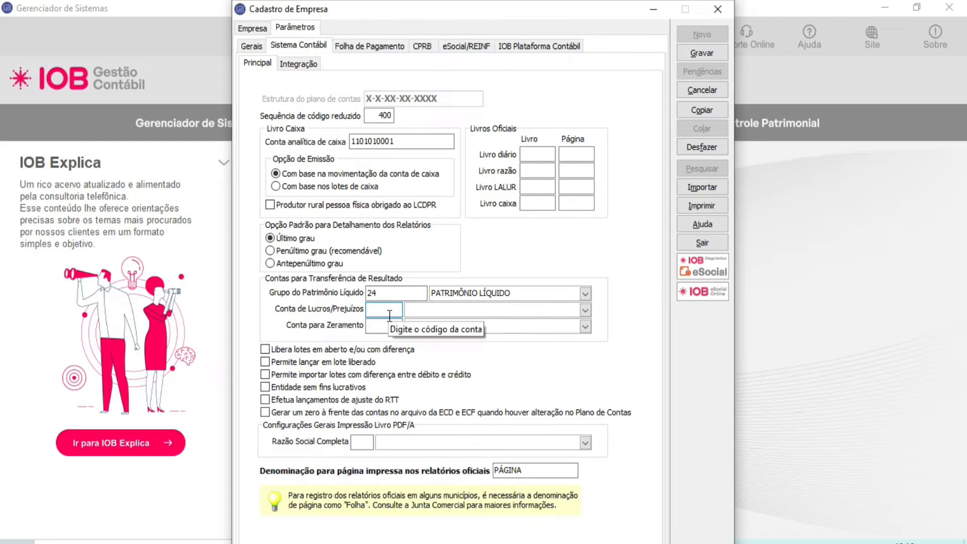
click(385, 326)
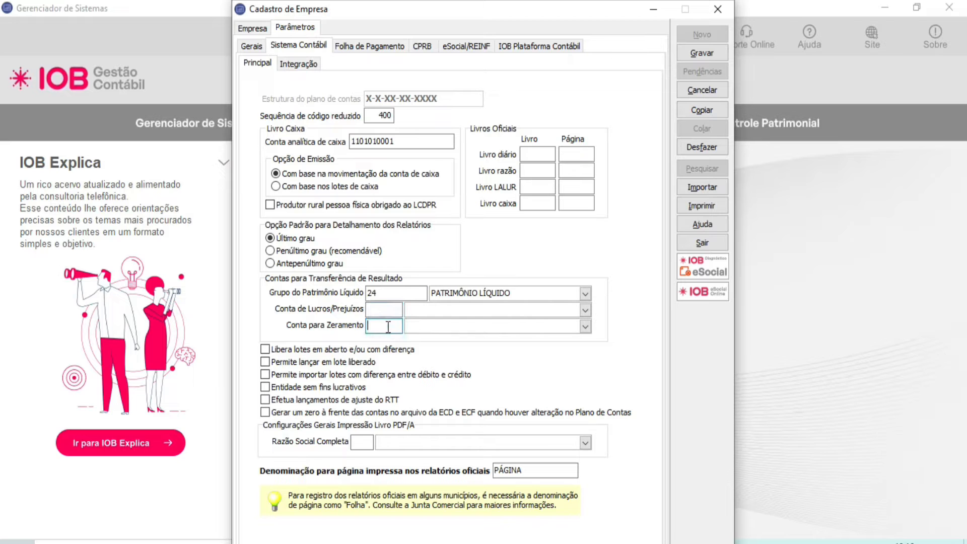
click(586, 327)
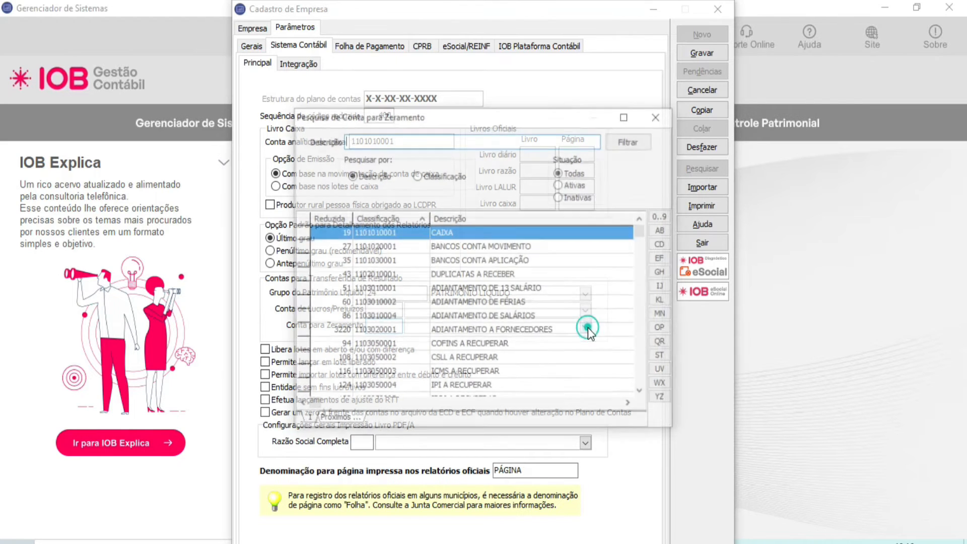
click(401, 221)
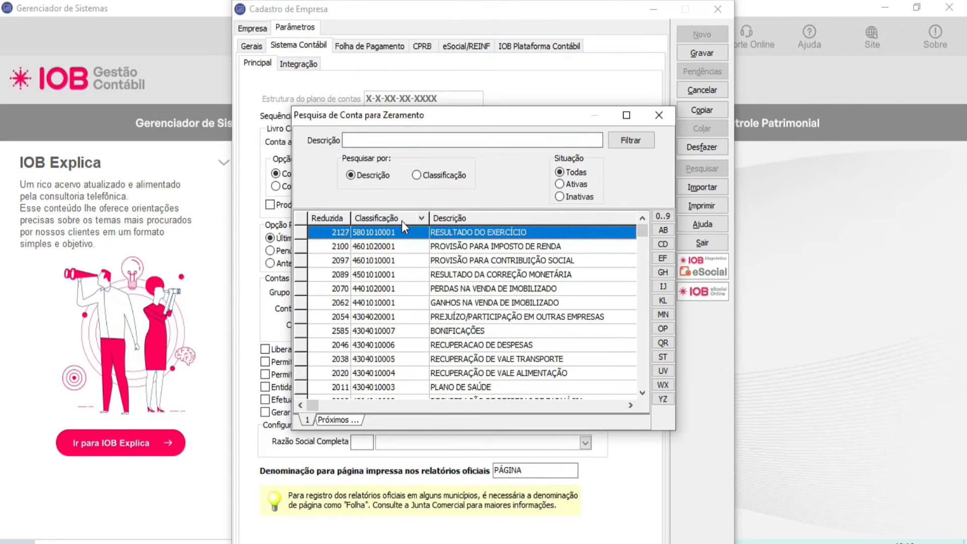
double_click(448, 233)
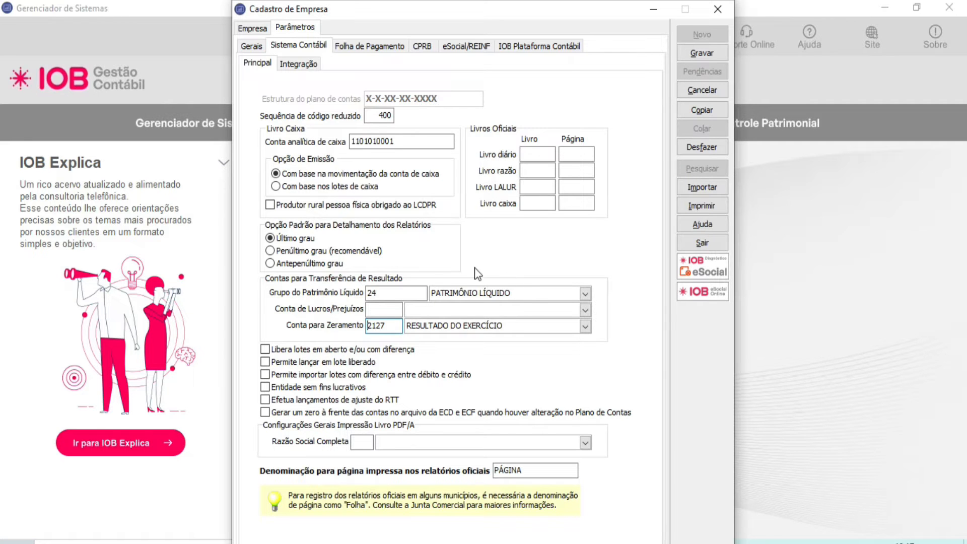
Step: Set the payroll Valor do arredondamento to 1,00 and leave Recolhimento Centralizado de Contribuições Sindicais Patronais disabled
click(370, 47)
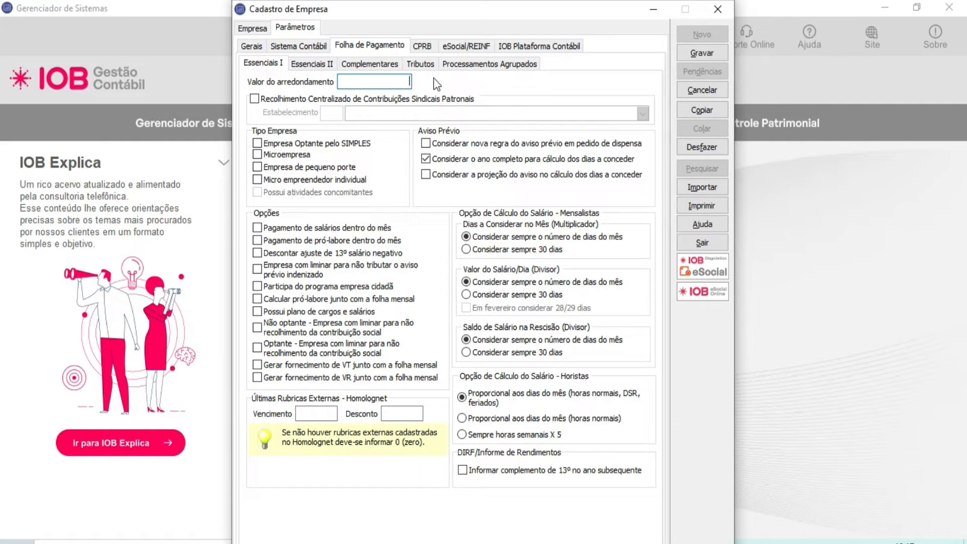
text(1)
double_click(394, 81)
click(339, 98)
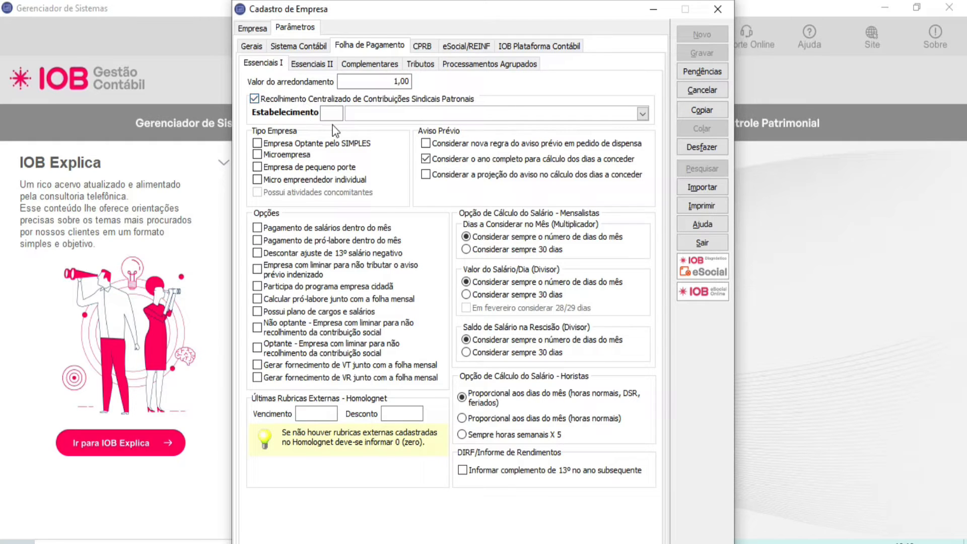
click(341, 101)
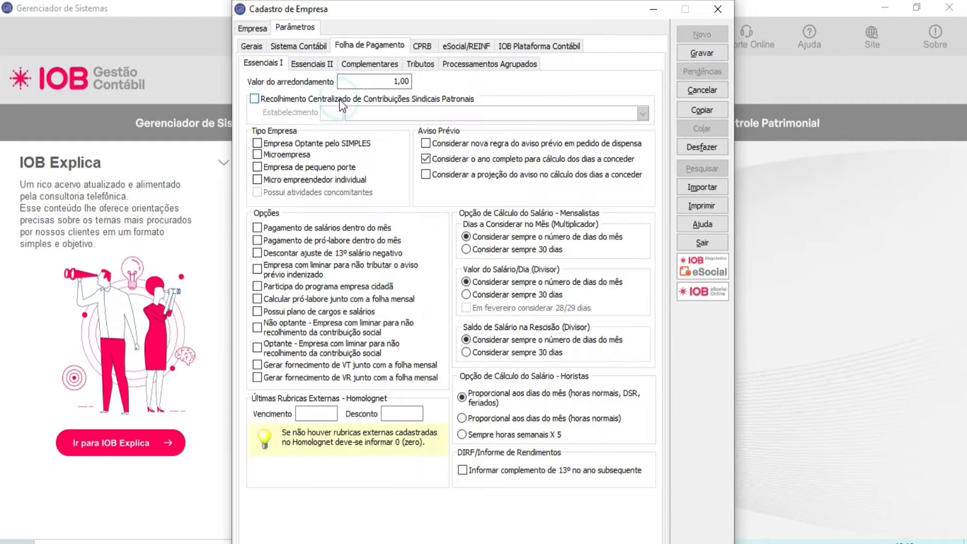
Step: Set the payroll company type to Empresa Optante pelo SIMPLES and Microempresa, without atividades concomitantes
click(309, 144)
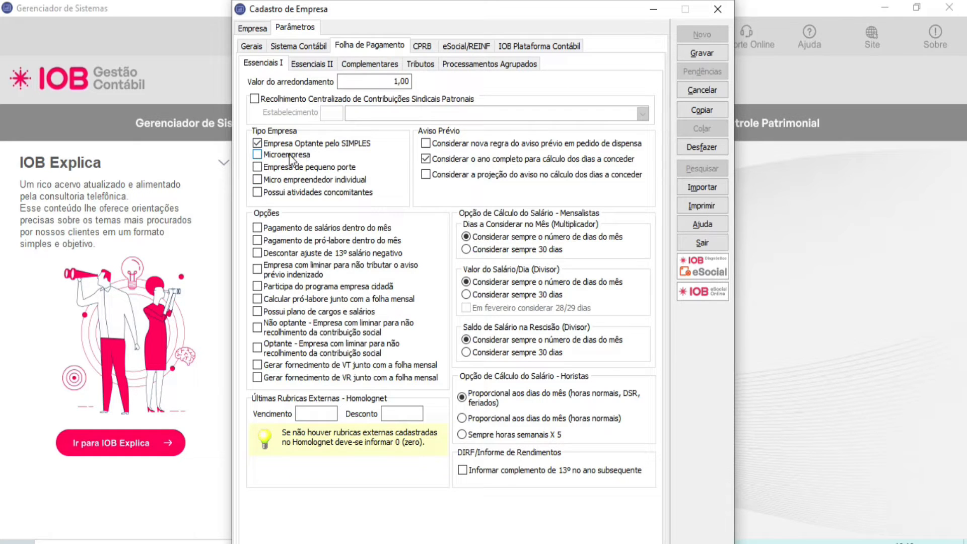
click(313, 196)
click(346, 192)
click(285, 154)
Step: Enable salary and pró-labore payment within the month, pró-labore calculation with the monthly payroll and plano de cargos e salários, and disable the full-year Aviso Prévio option
click(387, 243)
click(386, 229)
click(334, 286)
click(334, 286)
click(334, 304)
click(332, 312)
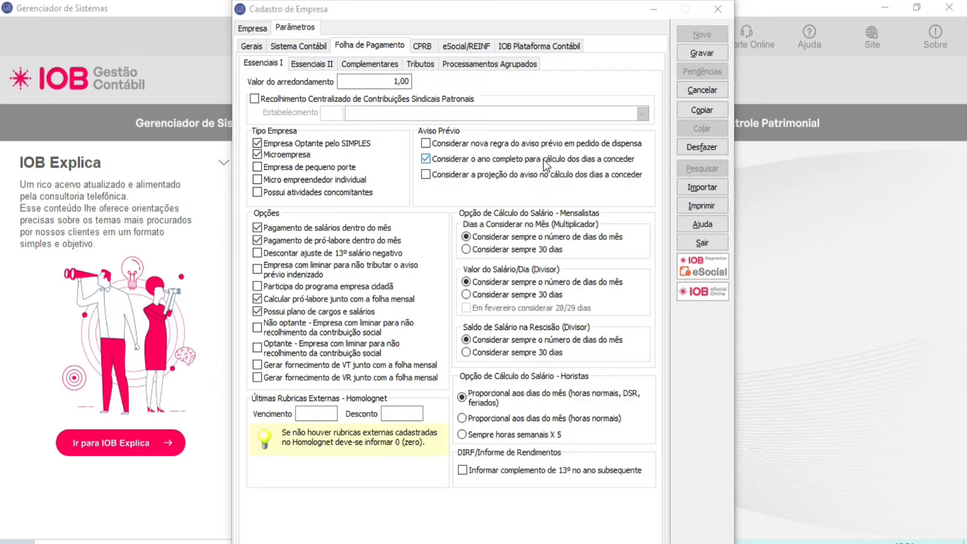
click(543, 159)
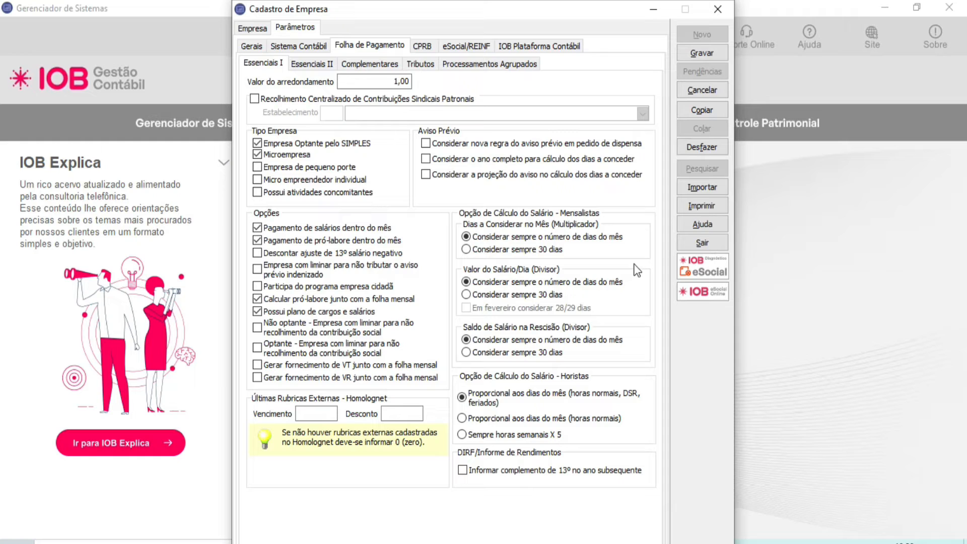
Step: Set the three Mensalistas salary calculations to Considerar sempre 30 dias and the Horistas calculation to Sempre horas semanais X 5
click(487, 237)
click(468, 341)
click(489, 249)
click(497, 295)
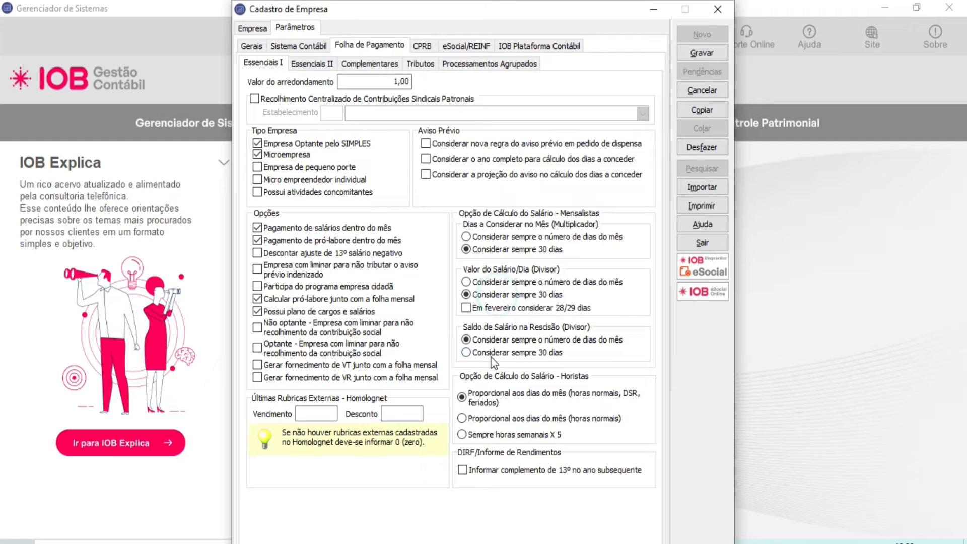
click(492, 352)
click(503, 419)
click(494, 435)
Step: Set Férias Coletivas to change the período aquisitivo only after 30 days, and double pay to gozo ending after the período concessivo, Dobro proporcional
click(324, 65)
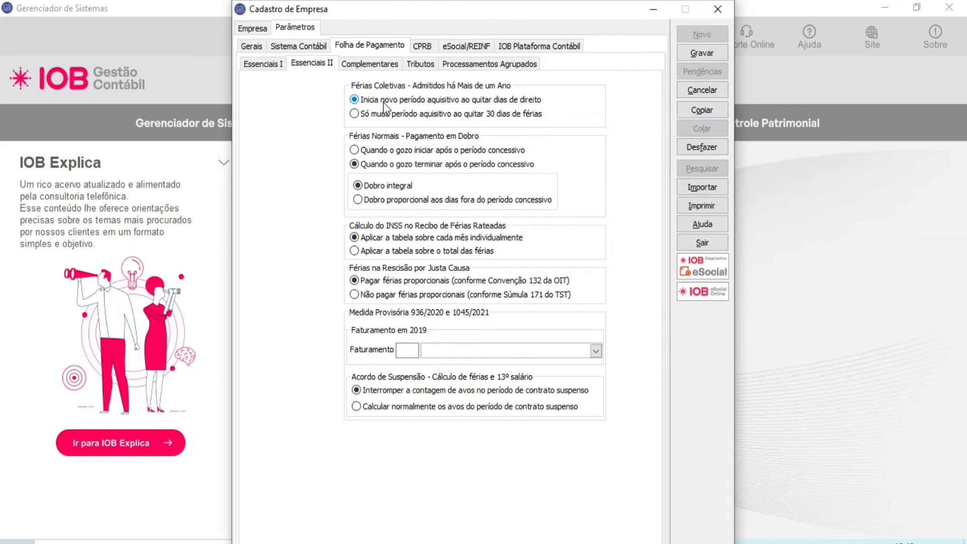
click(446, 113)
click(377, 150)
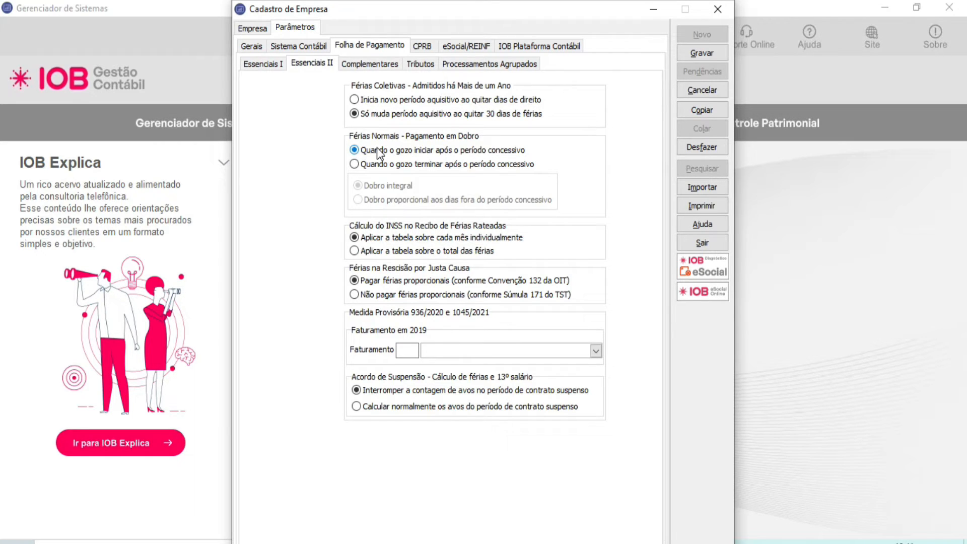
click(378, 166)
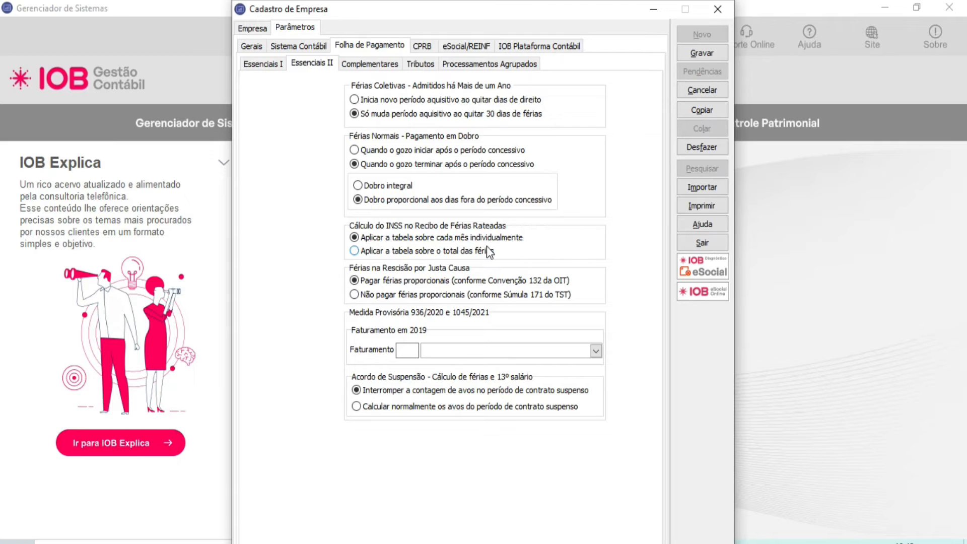
Step: Keep the férias INSS table applied to each month individually and choose Não pagar férias proporcionais for Rescisão por Justa Causa
click(434, 251)
click(437, 242)
click(414, 296)
Step: Check the Faturamento em 2019 options without choosing one and set Acordo de Suspensão to Calcular normalmente os avos do período de contrato suspenso
click(405, 349)
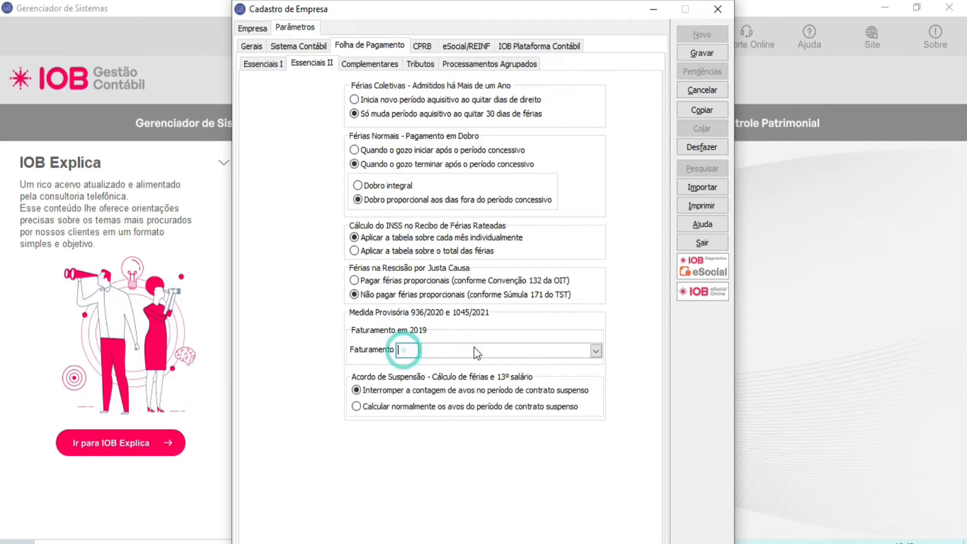
click(600, 352)
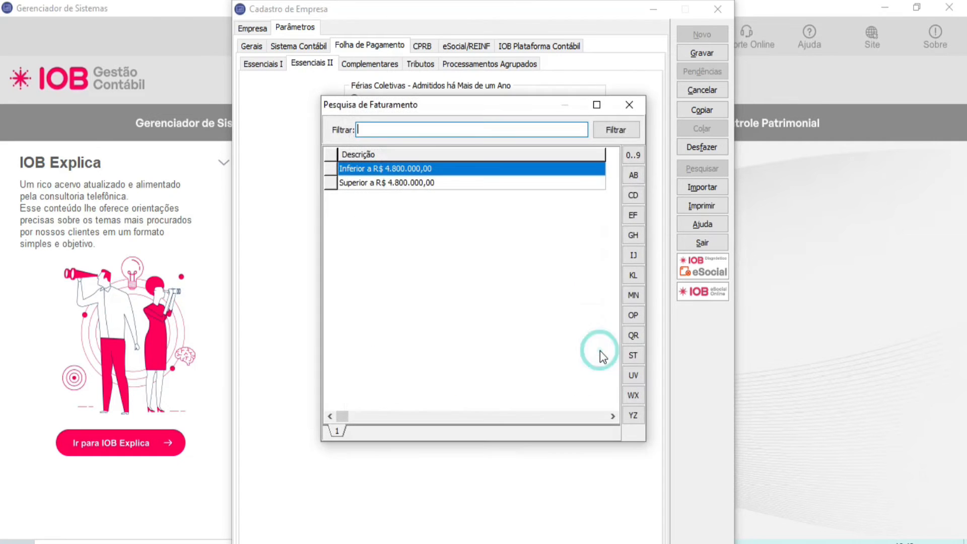
click(635, 111)
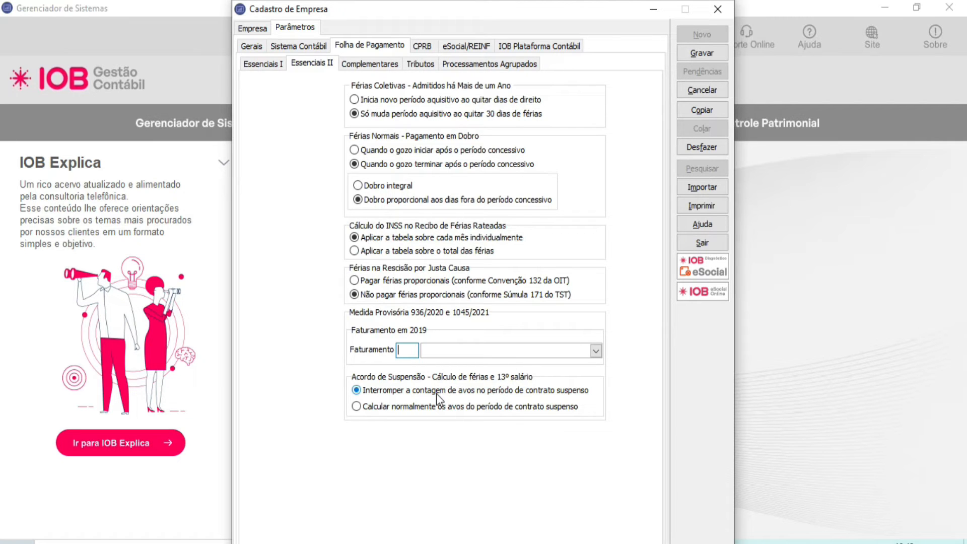
click(425, 410)
Step: Review the birthday and welcome messages and describe the employee-specific field Específico 01 as TIPO SANGUINEO
click(377, 67)
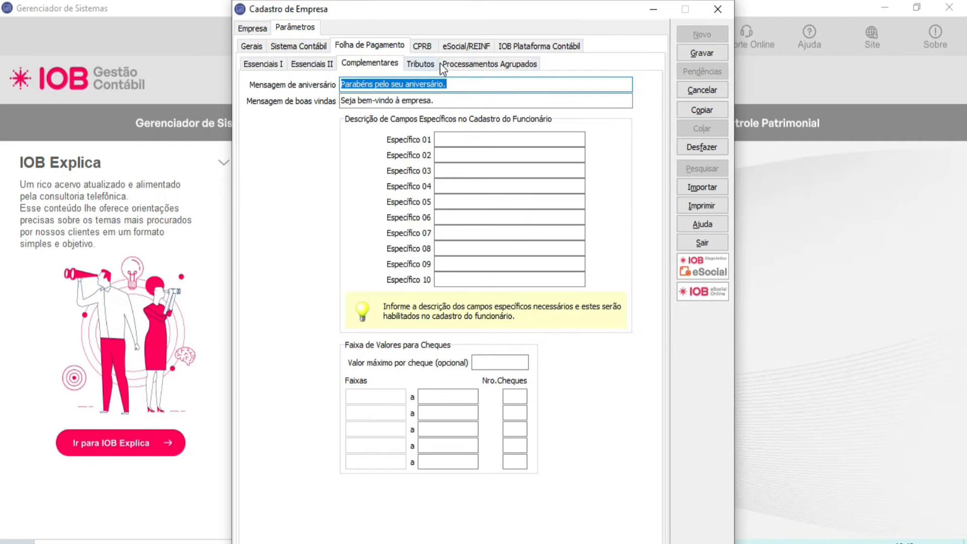
drag(467, 86, 297, 75)
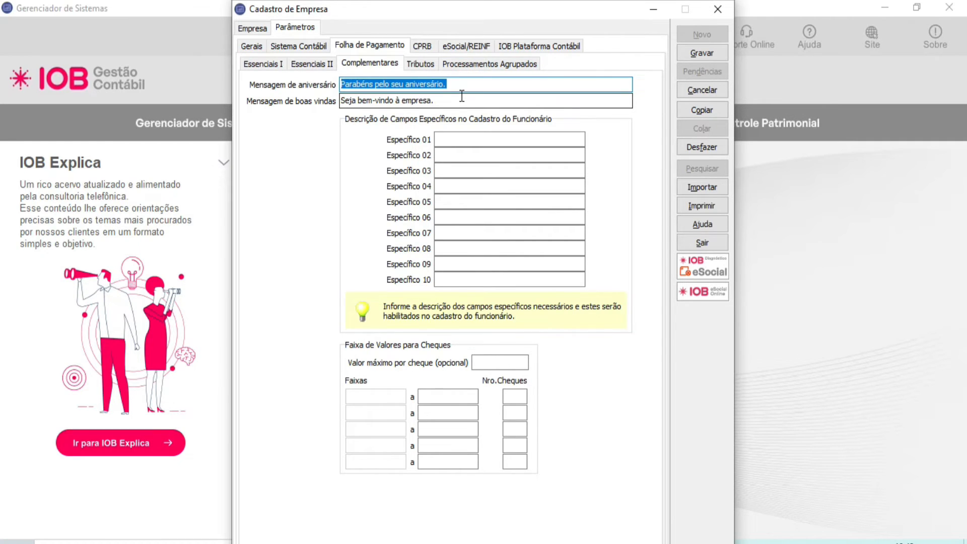
drag(462, 96, 304, 111)
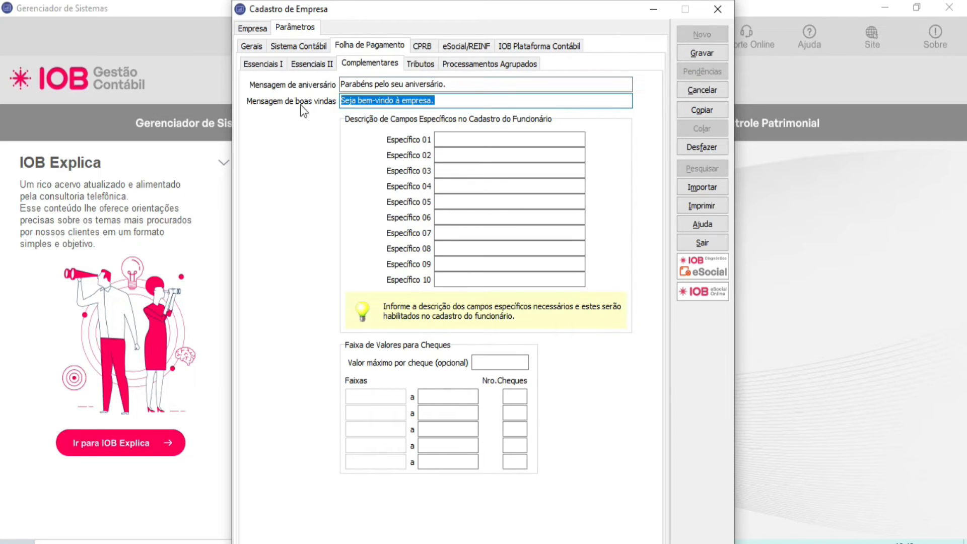
click(466, 136)
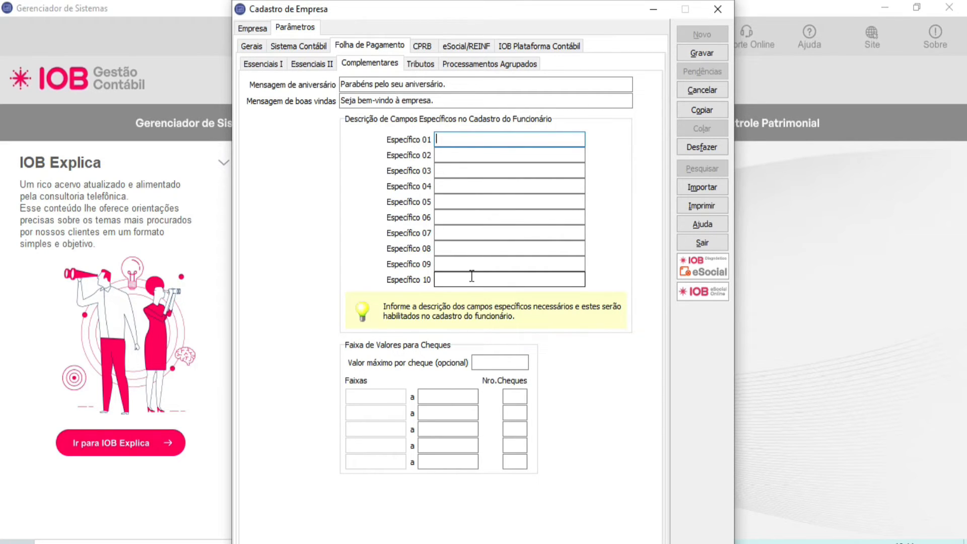
text(TIPO SANGUINEO)
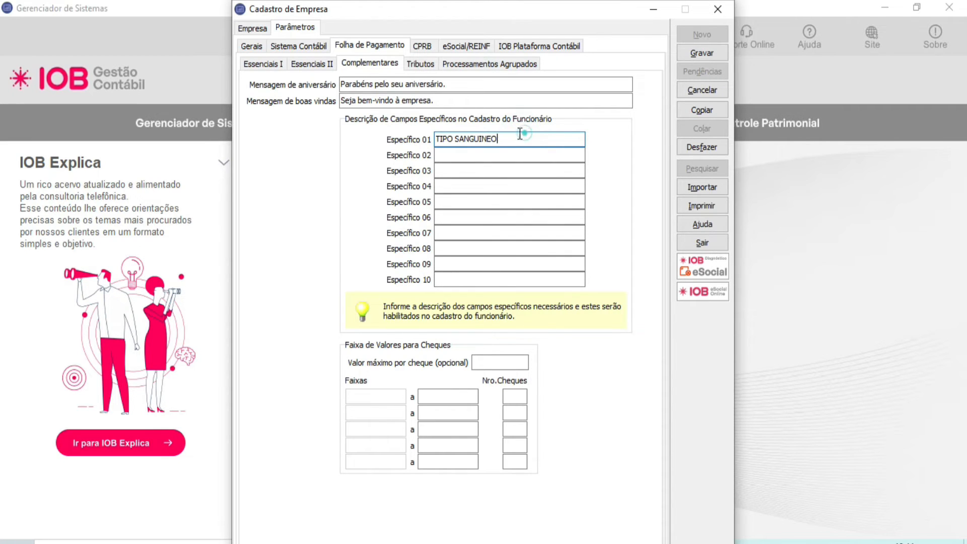
drag(524, 138, 393, 139)
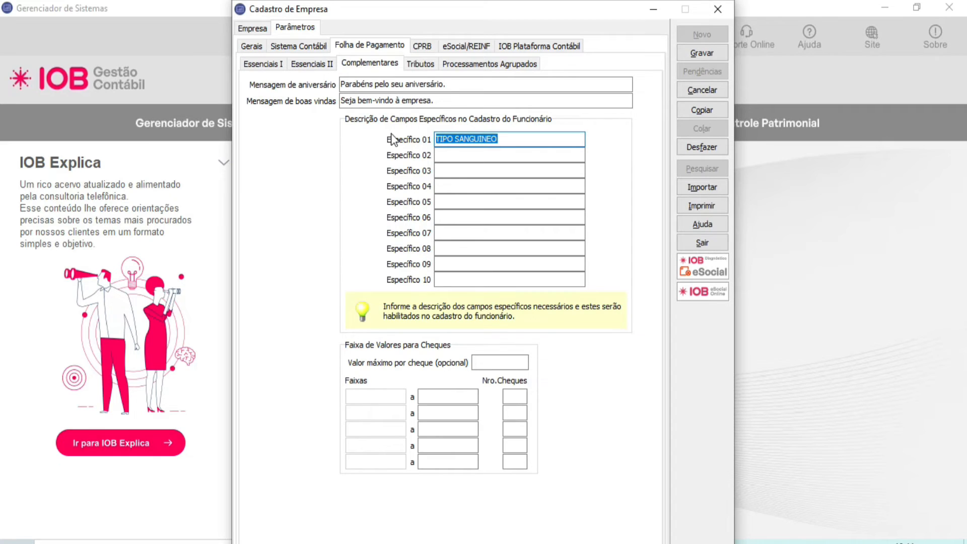
double_click(488, 139)
click(487, 140)
click(522, 139)
triple_click(523, 139)
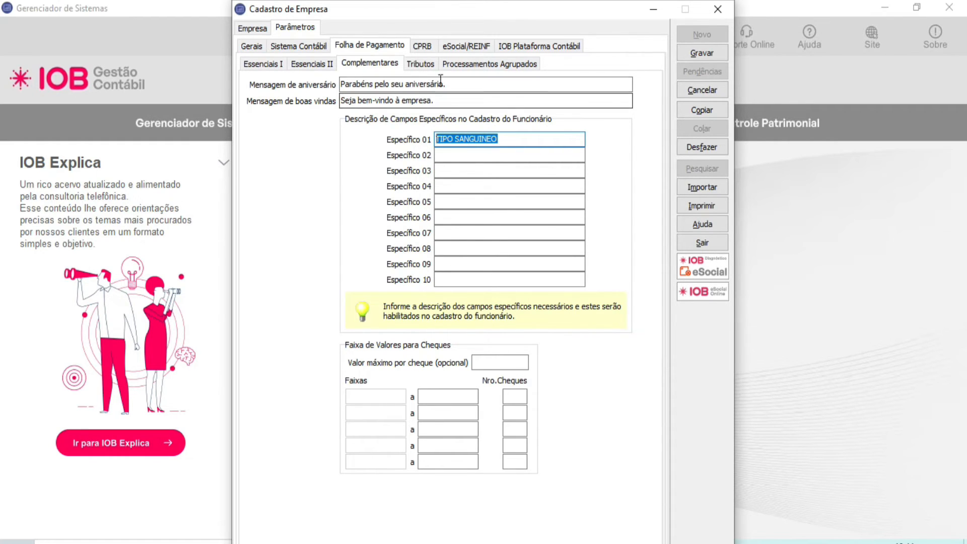
Step: Set the complete monthly/13º GPS payment code for CNPJ to 2003 and go over the remaining INSS code fields
click(429, 64)
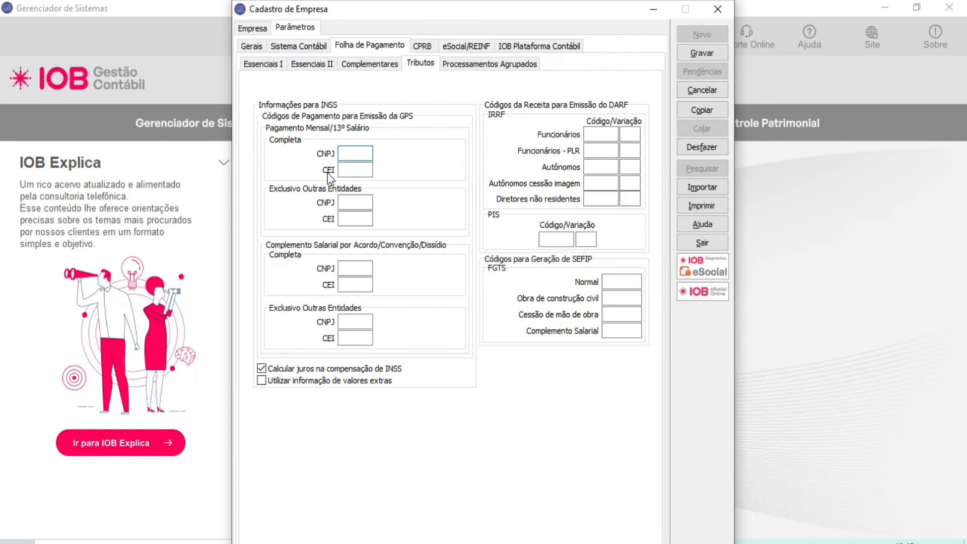
text(2003)
click(355, 204)
click(356, 218)
click(359, 269)
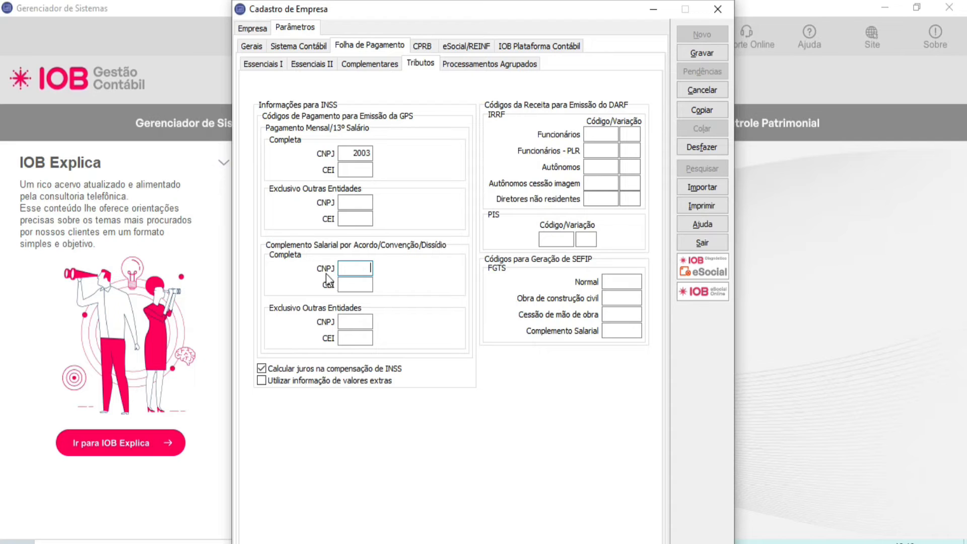
click(350, 284)
click(348, 321)
click(359, 338)
click(2, 407)
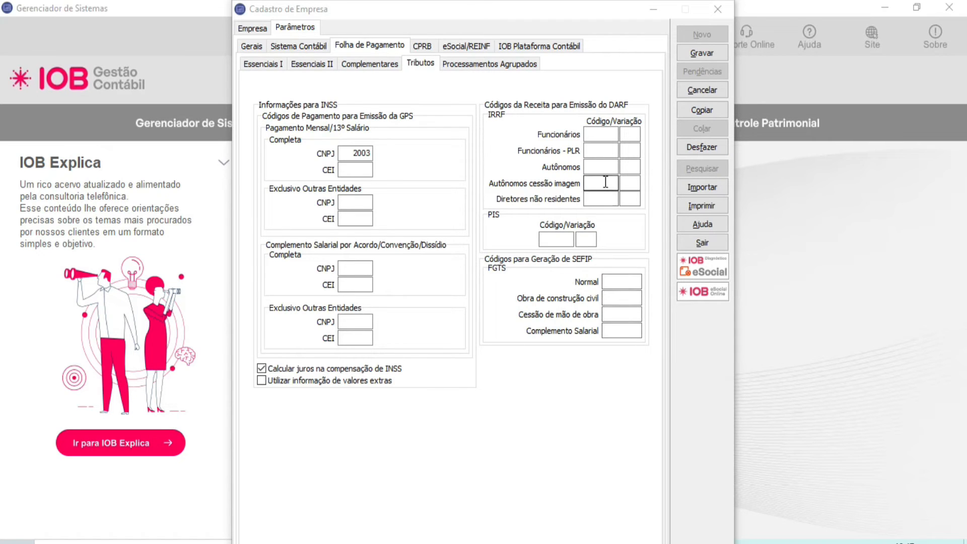
Step: Examine the DARF code fields for IRRF and PIS and the FGTS code fields for generating the SEFIP
click(599, 132)
click(598, 150)
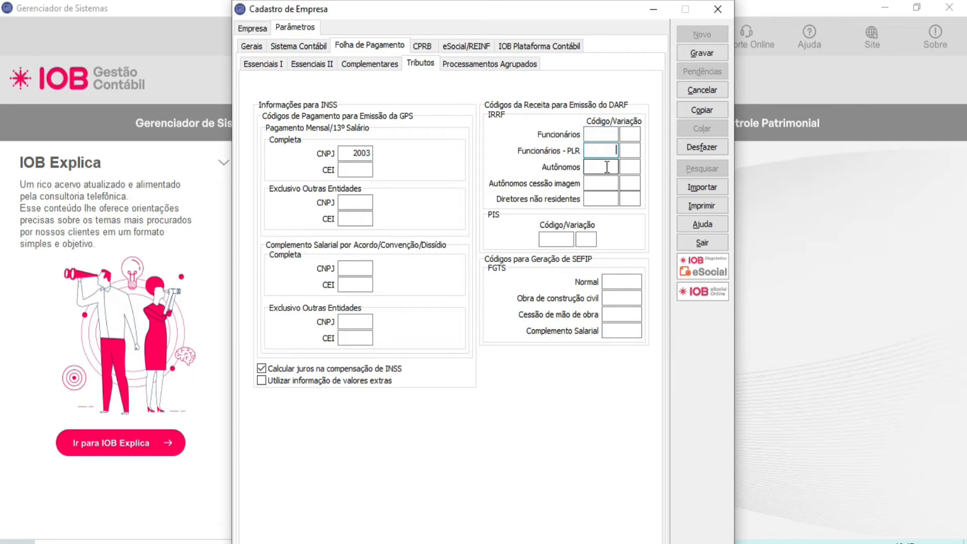
click(607, 167)
click(607, 181)
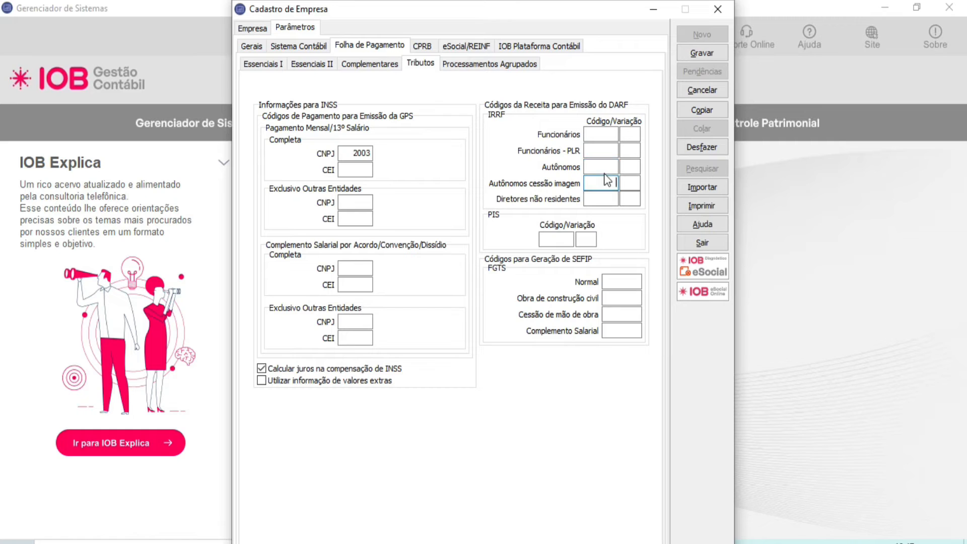
click(604, 202)
click(626, 137)
click(551, 238)
click(609, 278)
click(608, 300)
click(616, 313)
click(621, 330)
Step: Enable Contribuição Previdenciária Sobre Receita Bruta to examine its competência, alíquota, recolhimento code and Construção Civil options, and disable it again
click(422, 48)
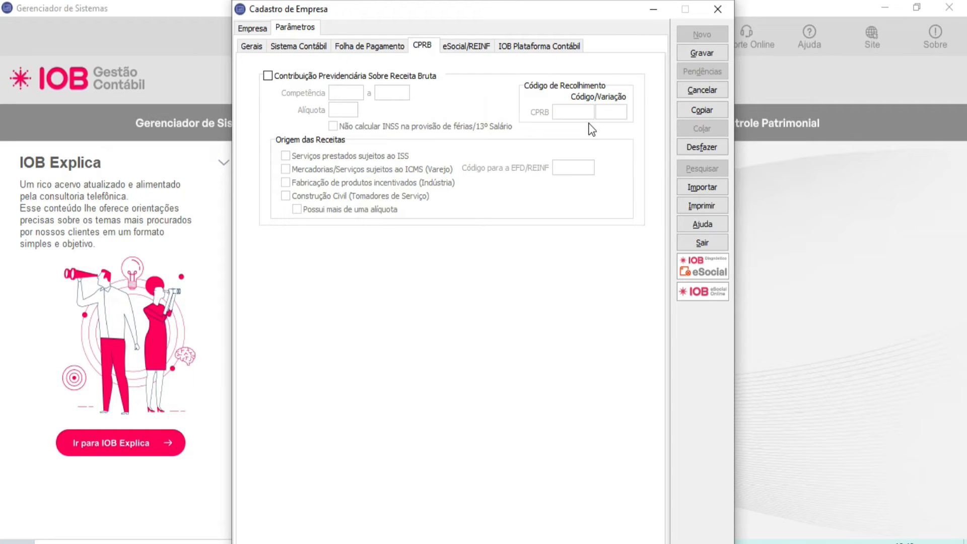
click(399, 77)
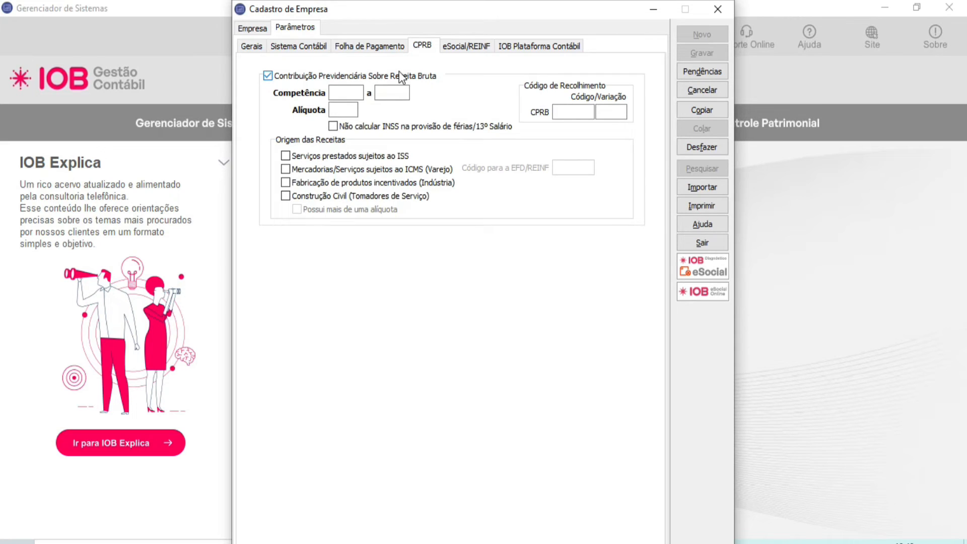
click(345, 92)
click(391, 93)
click(342, 111)
click(561, 111)
click(358, 195)
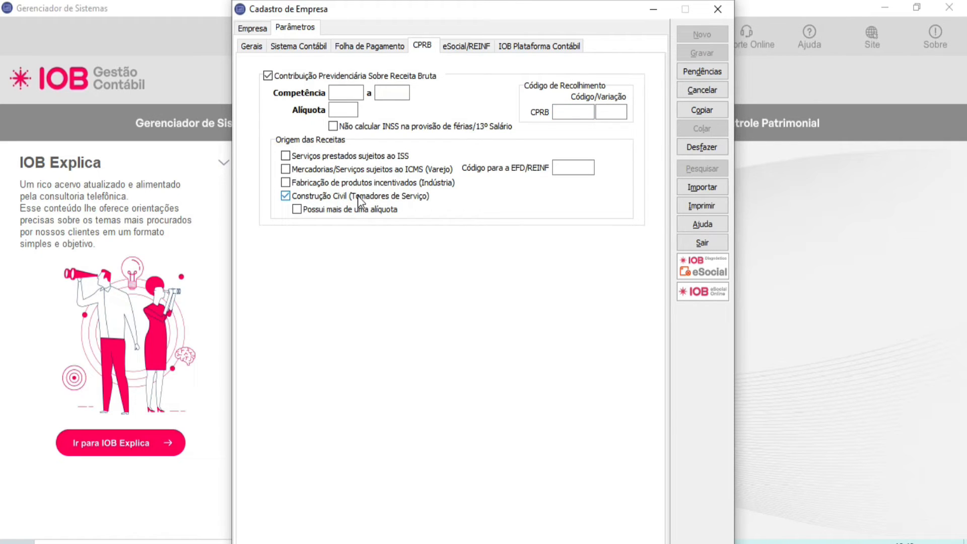
click(365, 221)
click(347, 196)
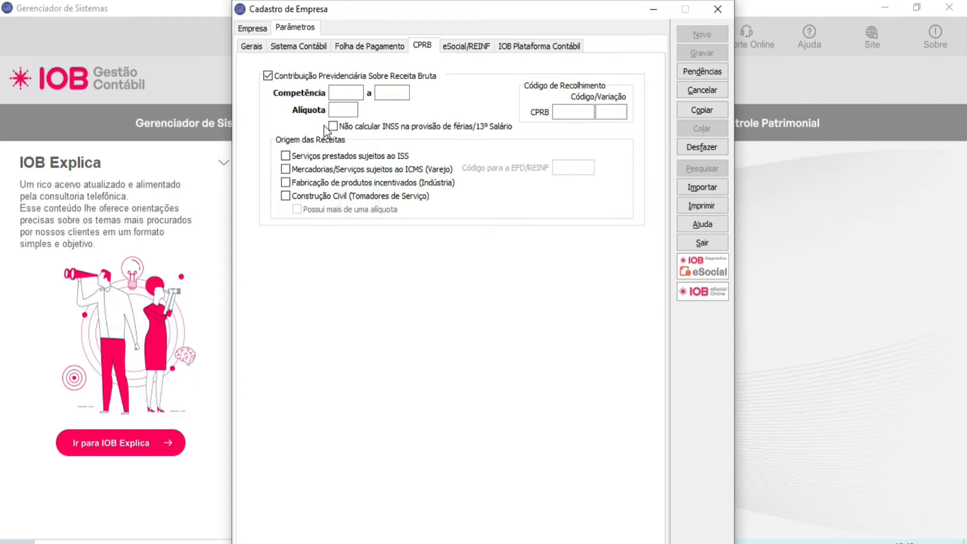
click(268, 76)
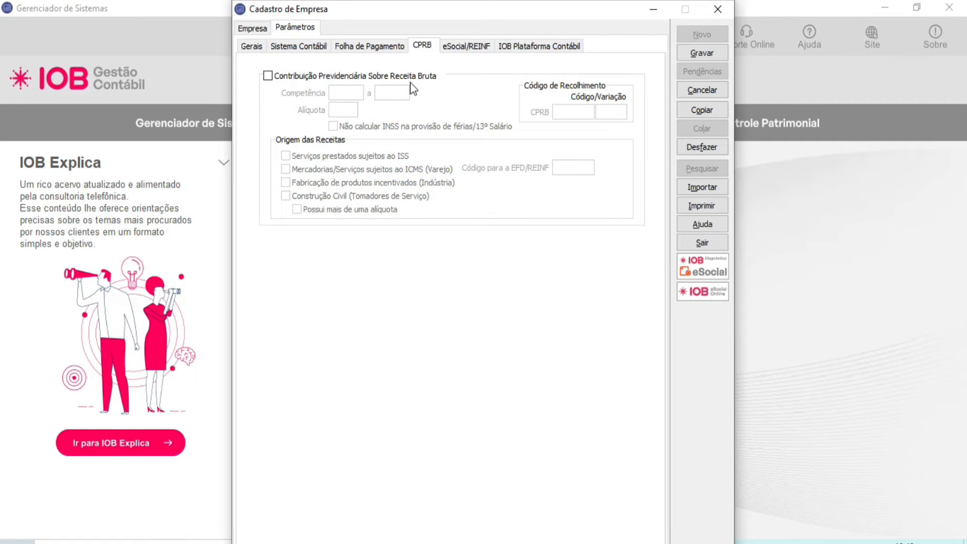
Step: In the eSocial parameters, set Grupo da Empresa to 3, Empresas do Simples Nacional, and enable Trasmissão Automática da DCTFWeb
click(486, 51)
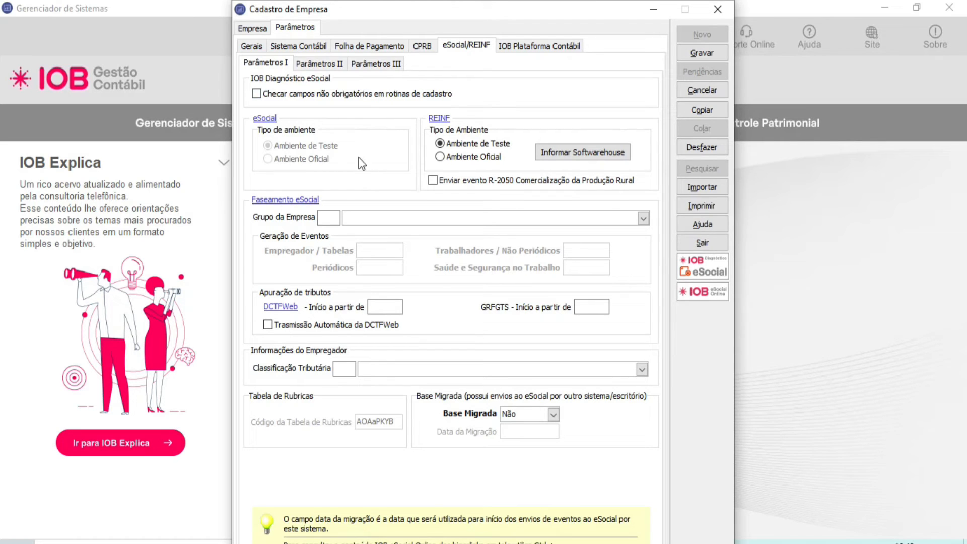
click(334, 218)
click(643, 219)
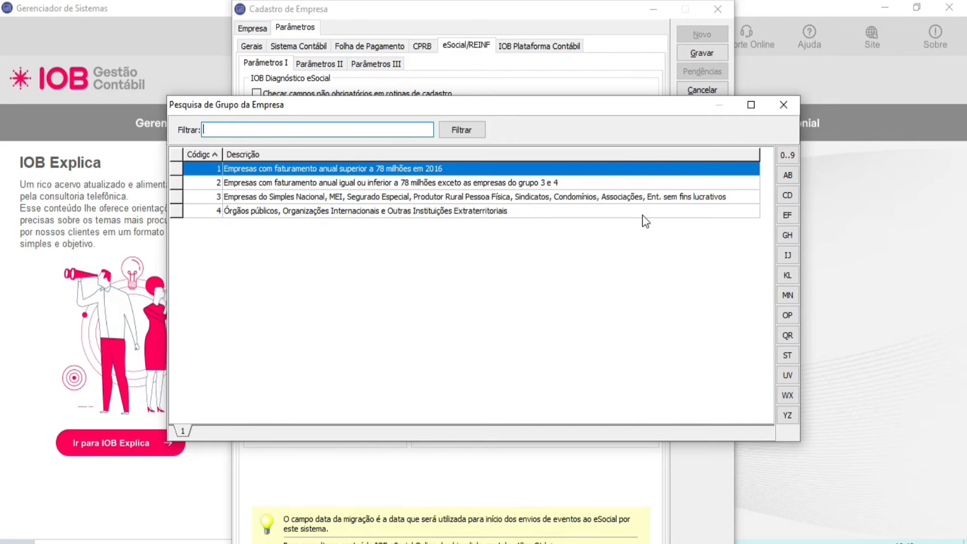
double_click(464, 198)
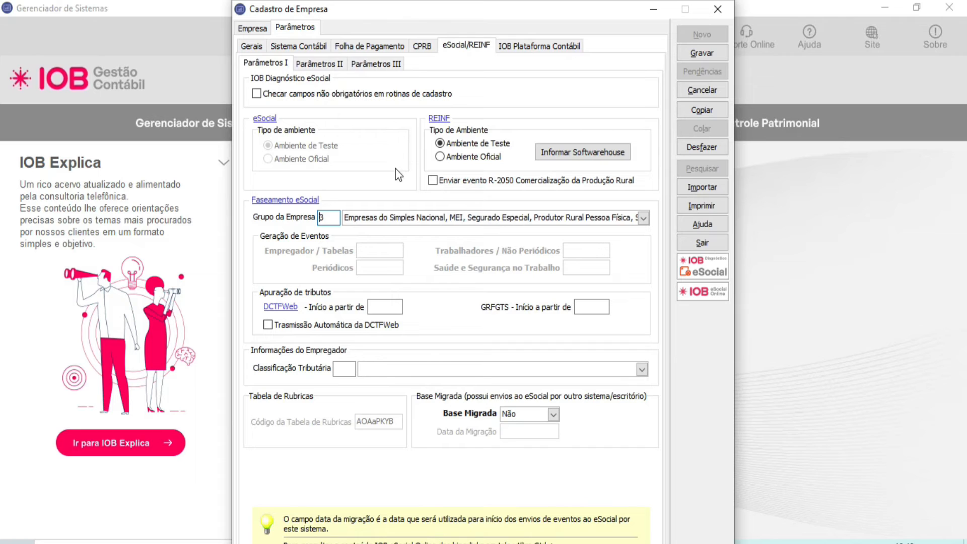
click(385, 307)
click(327, 327)
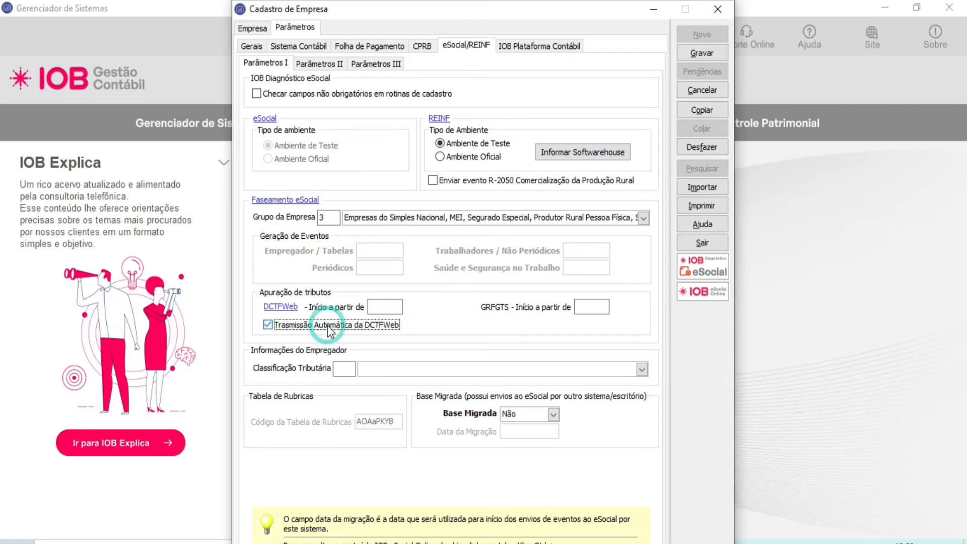
Step: Review the Classificação Tributária options and set it to 1, Simples Nacional com tributação previdenciária substituída
click(344, 368)
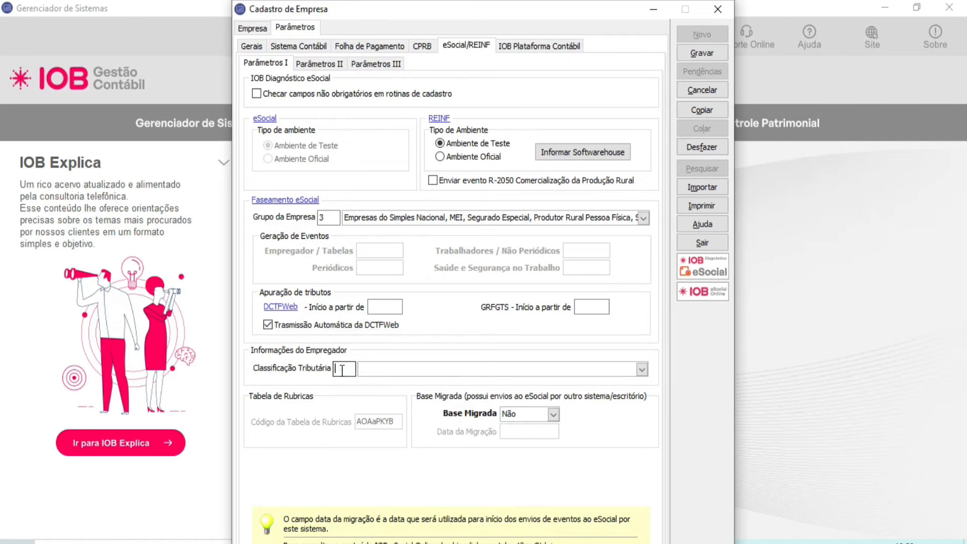
click(638, 375)
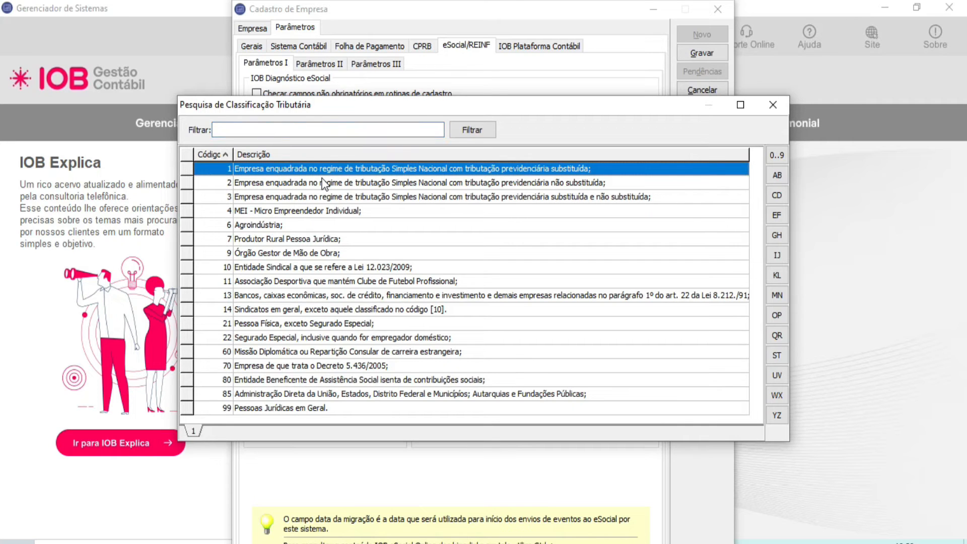
click(323, 185)
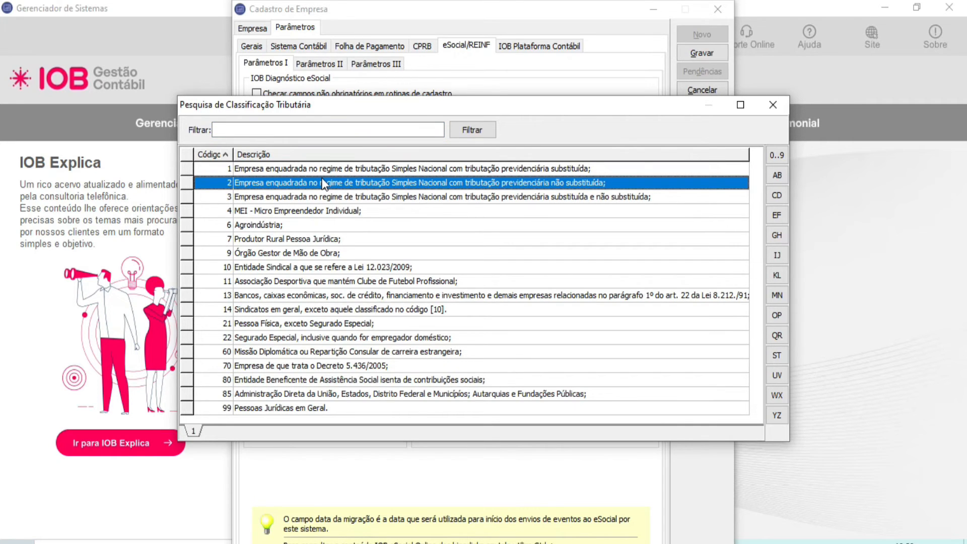
click(663, 196)
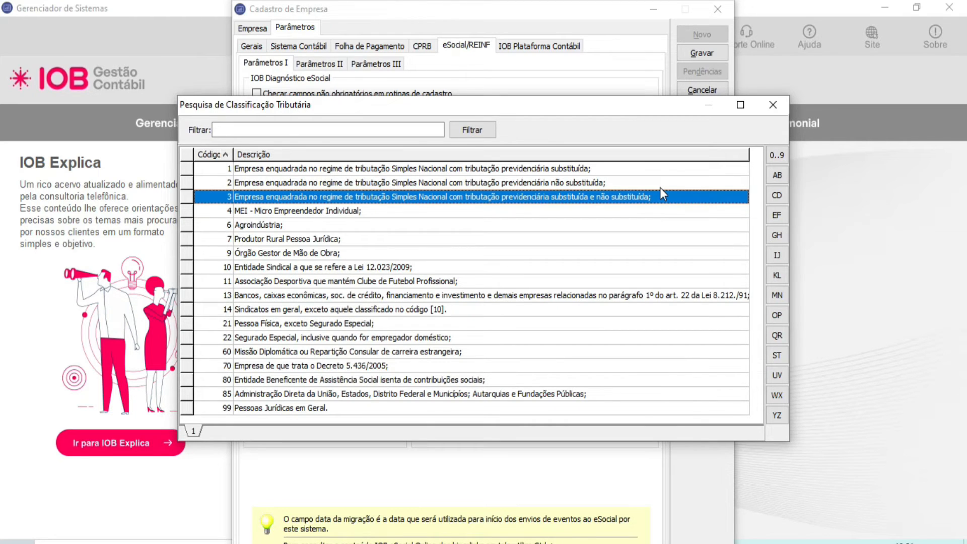
key(Down)
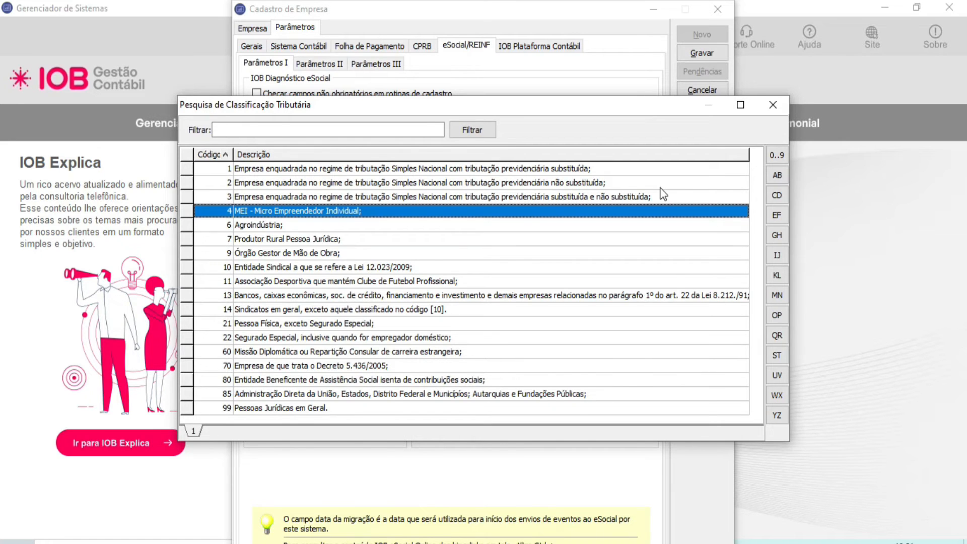
key(Escape)
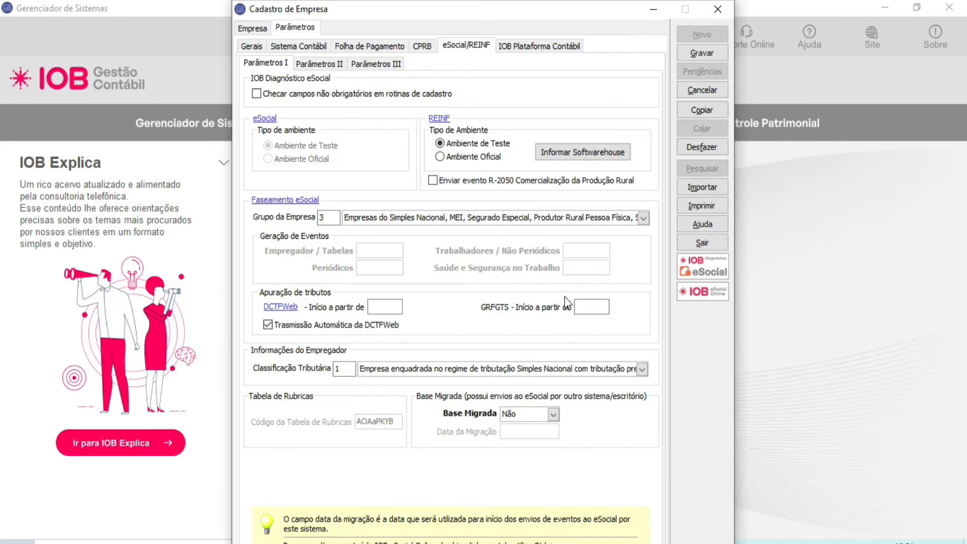
Step: Set Base Migrada to Sim and enter 01102022 as the Data da Migração
click(556, 413)
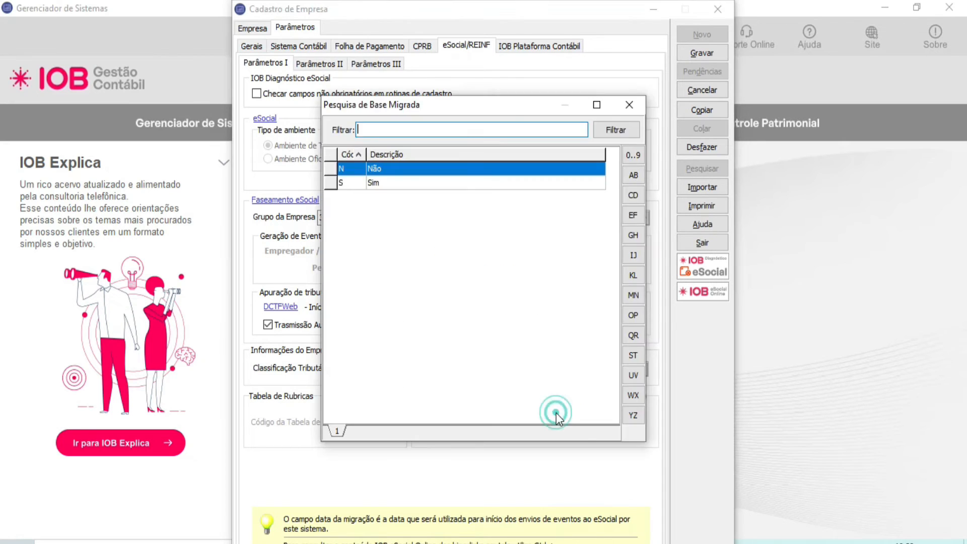
click(361, 186)
double_click(361, 183)
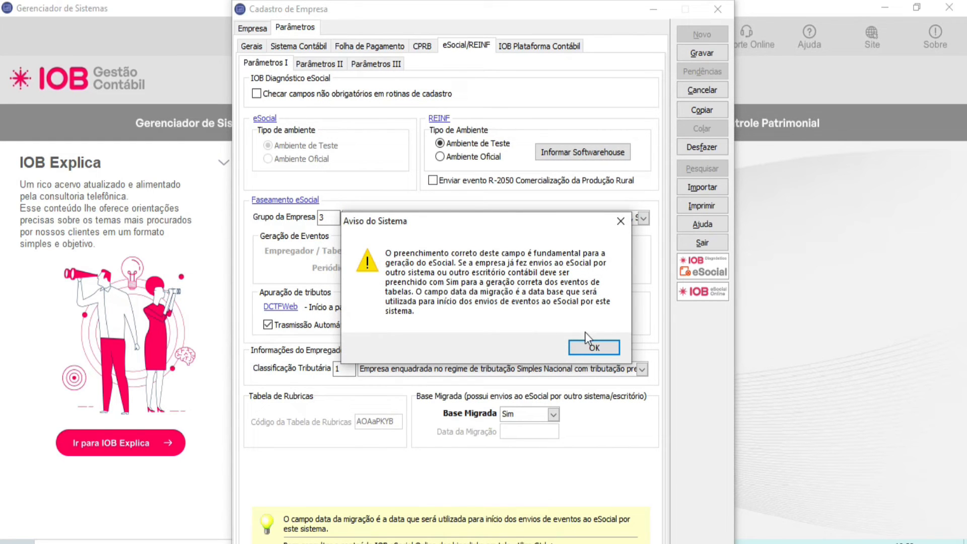
click(593, 348)
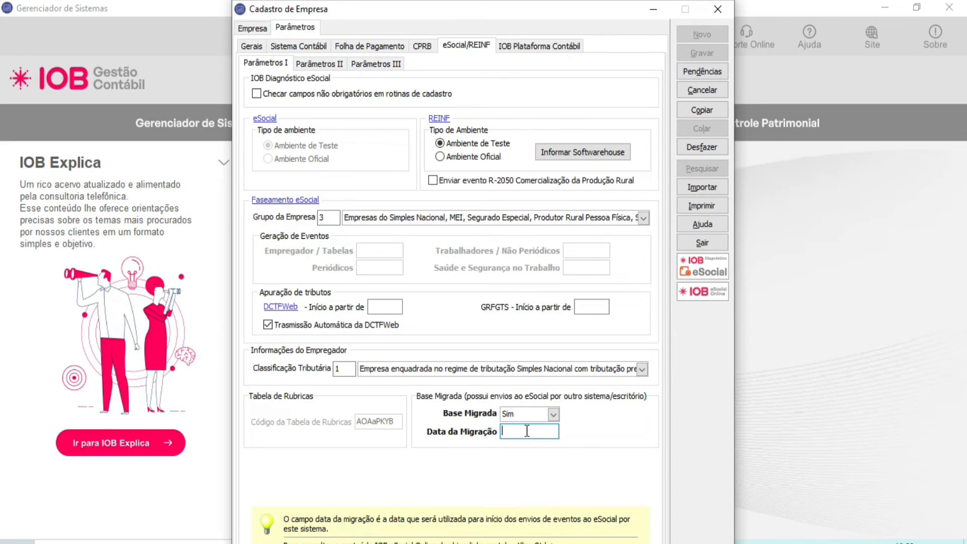
text(01102022)
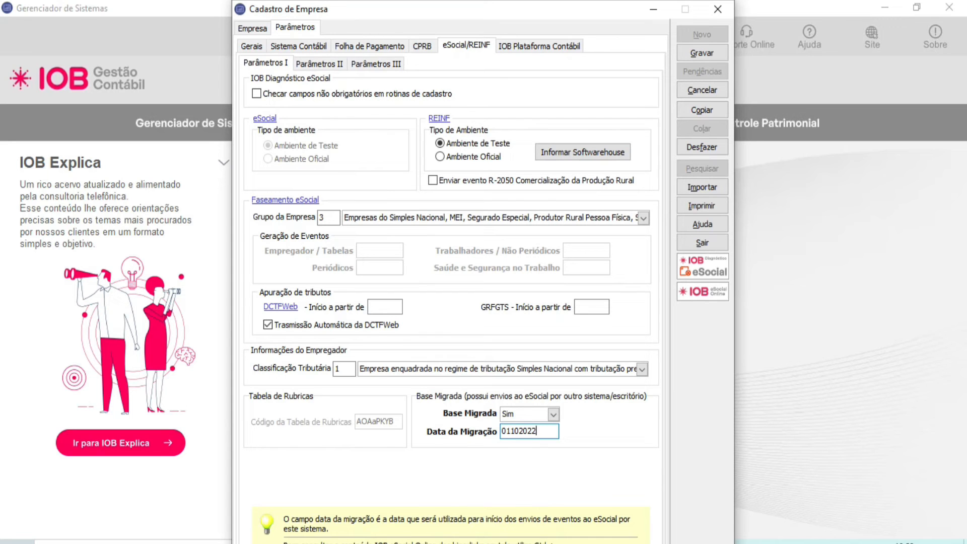
Step: In Parâmetros II of eSocial/REINF, review the Indicativo de Cooperativa options and set it to 0, Não é cooperativa
click(319, 63)
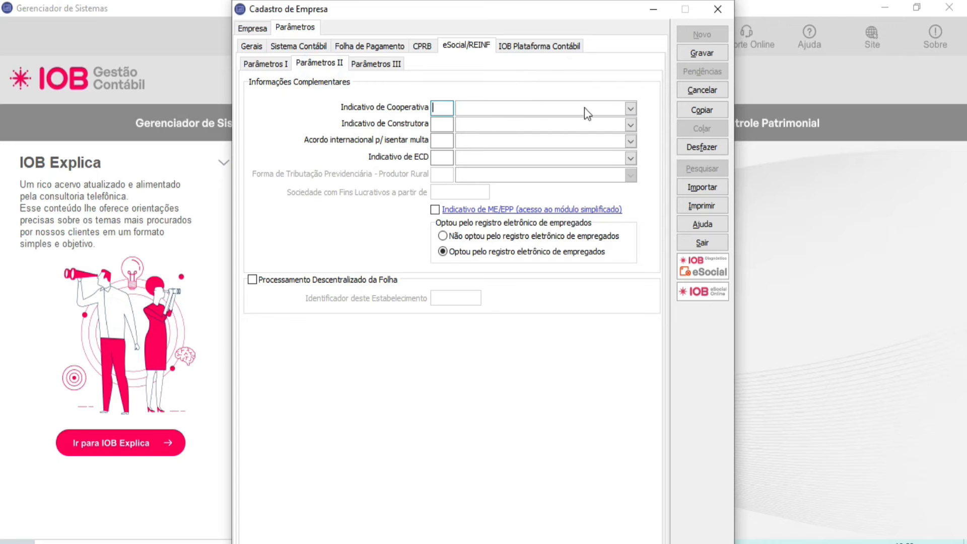
click(632, 109)
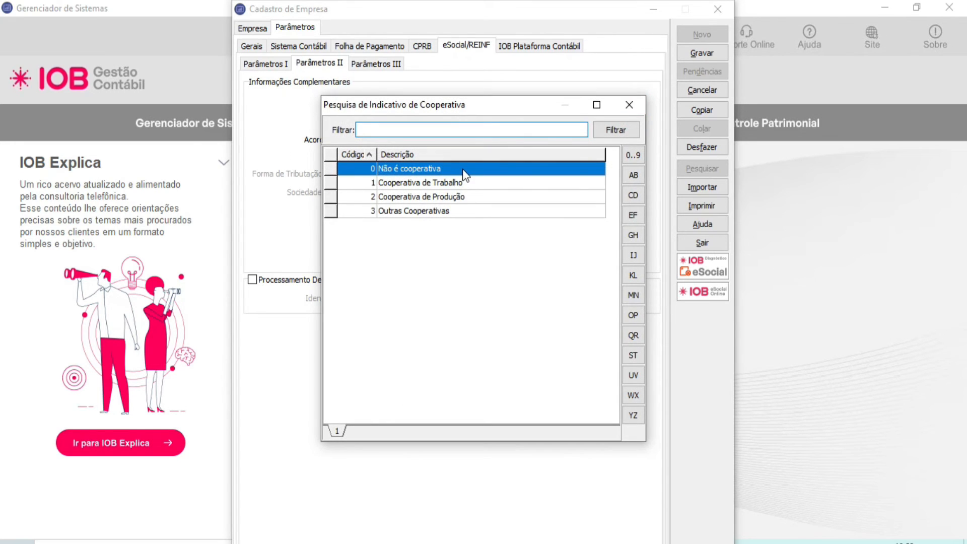
key(Down)
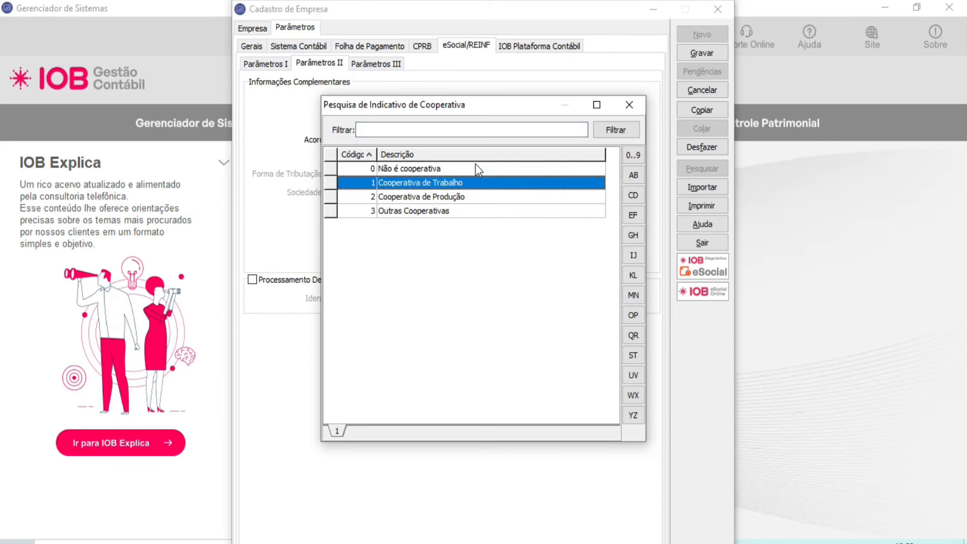
key(Down)
key(Down)
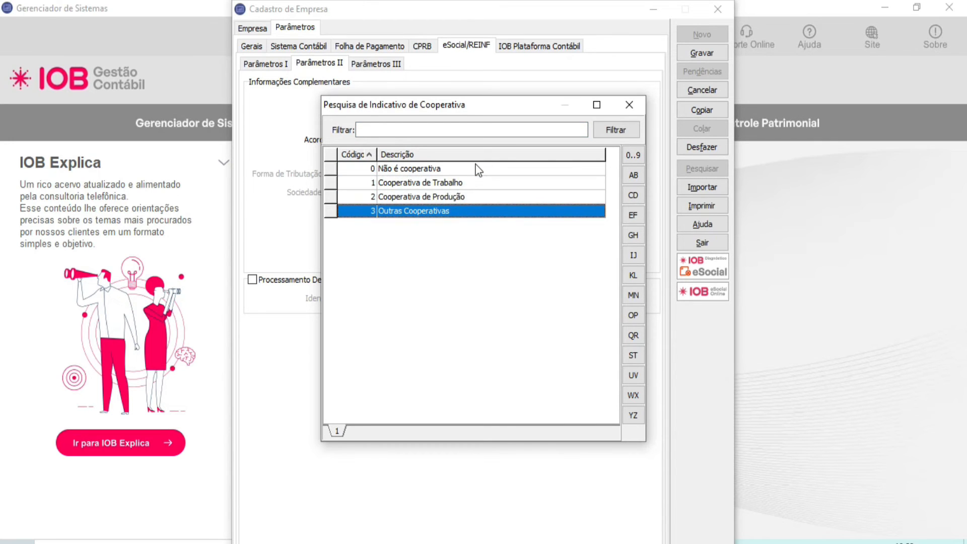
double_click(480, 168)
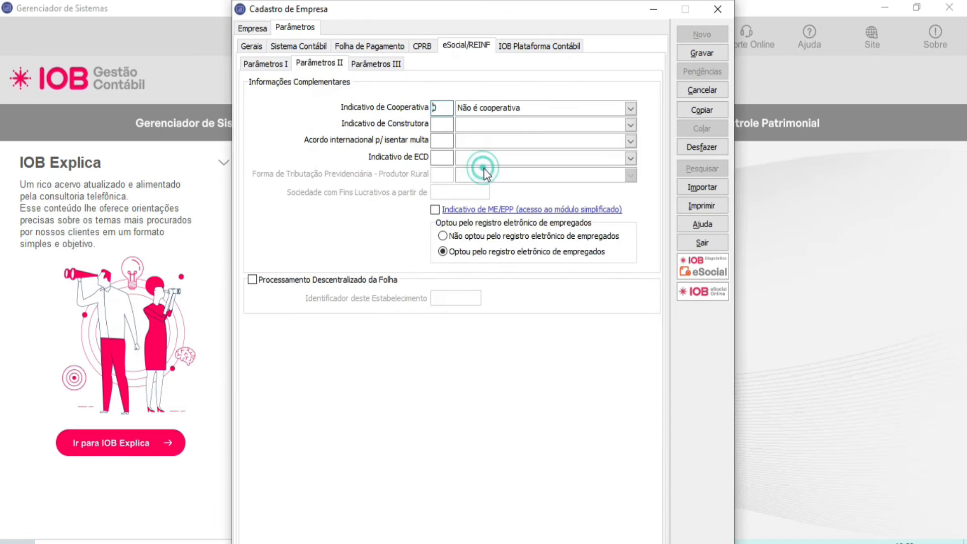
Step: Set Indicativo de Construtora to 0, Não é Construtora, and Acordo internacional p/ isentar multa to 0, Sem acordo
click(630, 125)
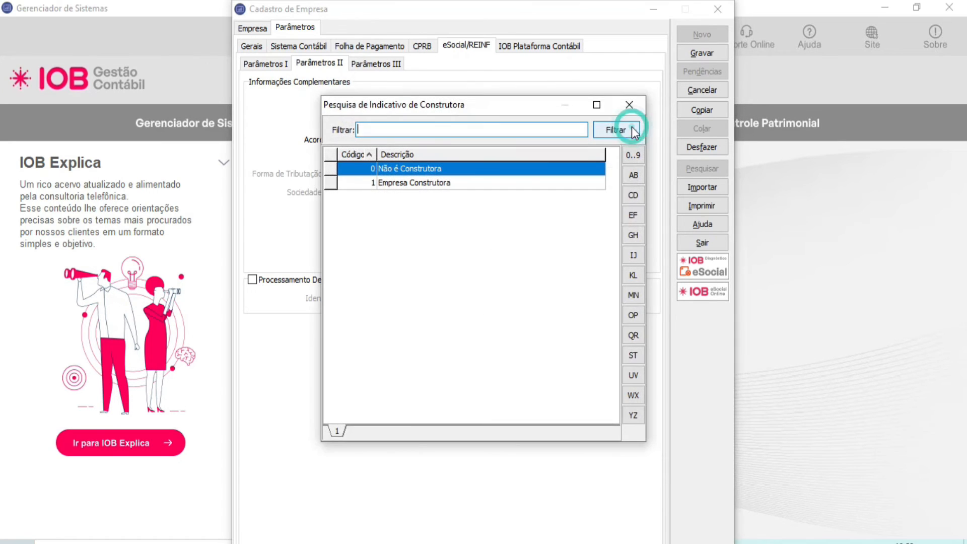
double_click(446, 166)
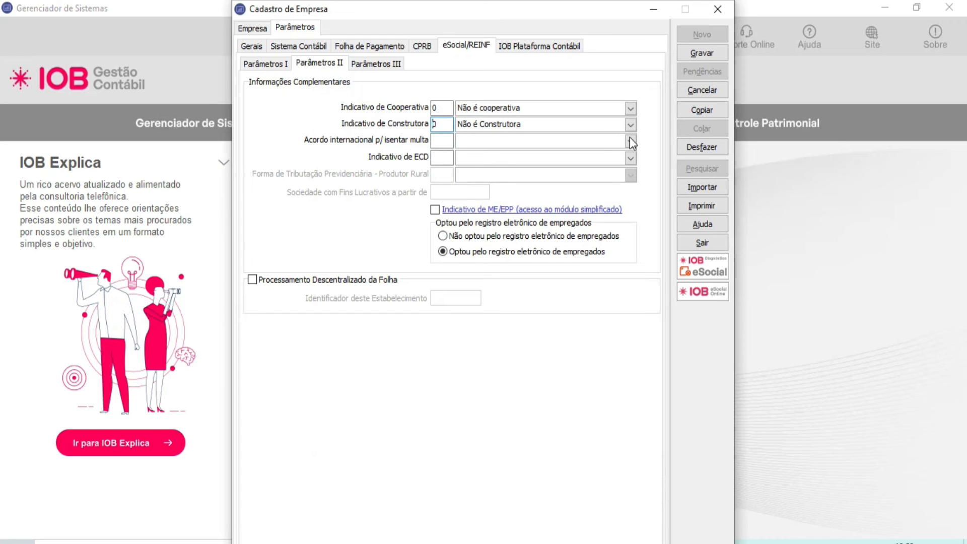
click(630, 141)
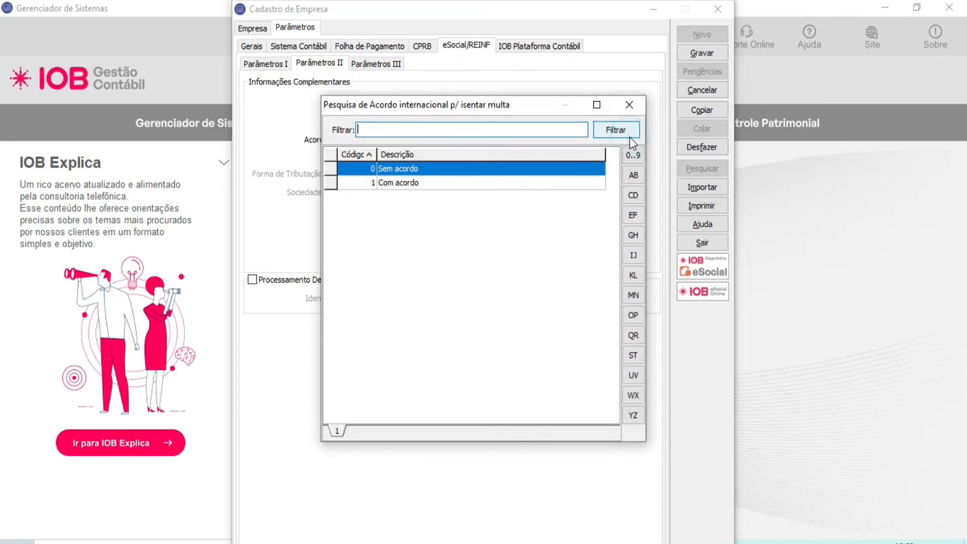
double_click(423, 169)
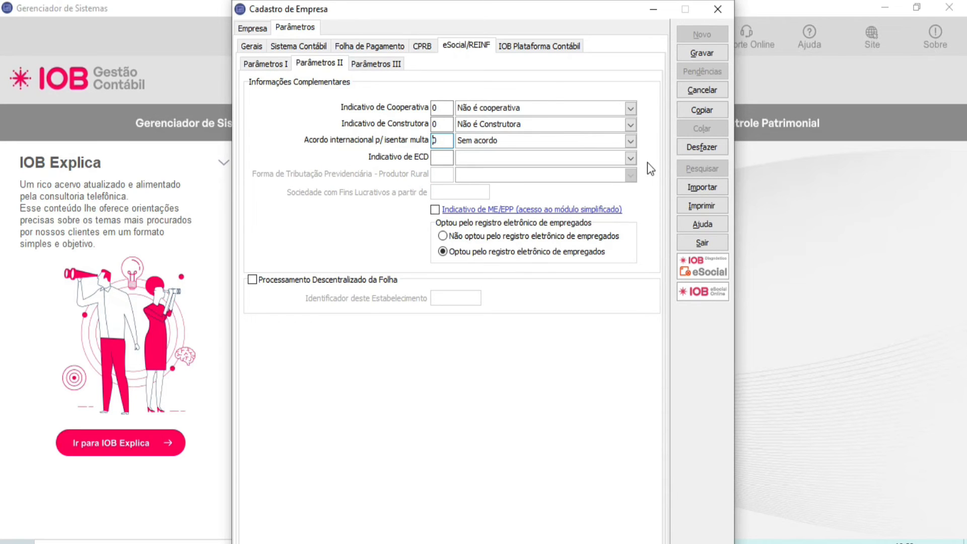
Step: Set Indicativo de ECD to 0, Não faz, and enable Indicativo de ME/EPP (acesso ao módulo simplificado)
click(630, 158)
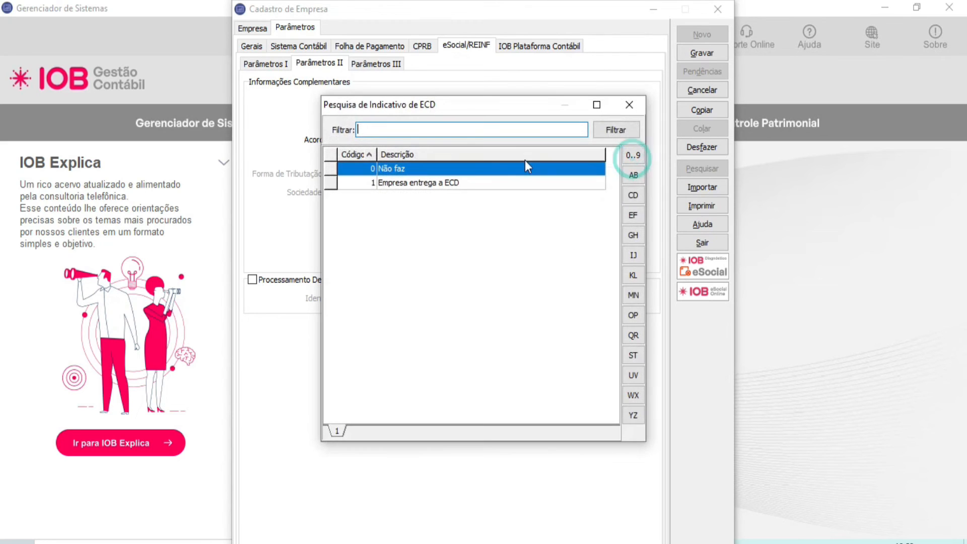
double_click(462, 170)
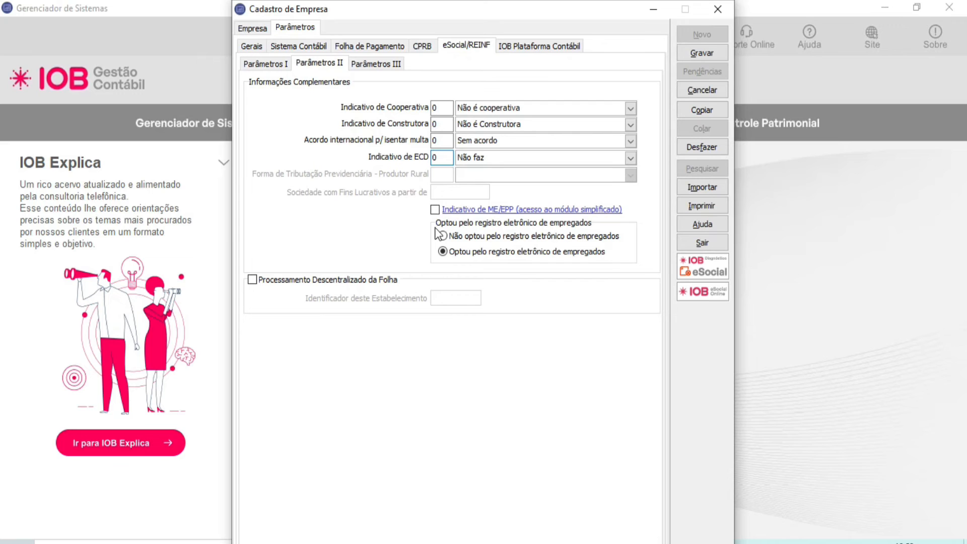
click(435, 210)
click(479, 210)
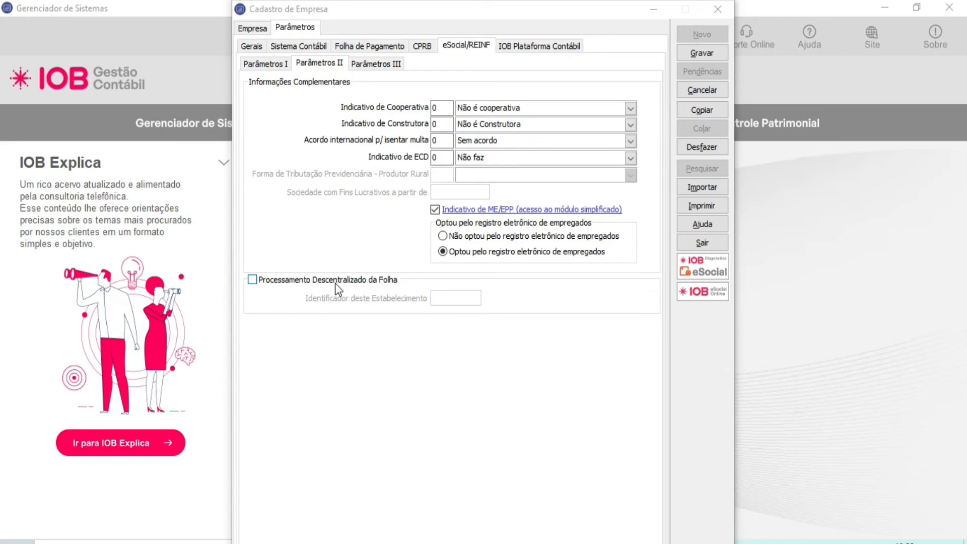
Step: Check Parâmetros III and Parâmetros I of eSocial/REINF and save the company registration
click(389, 67)
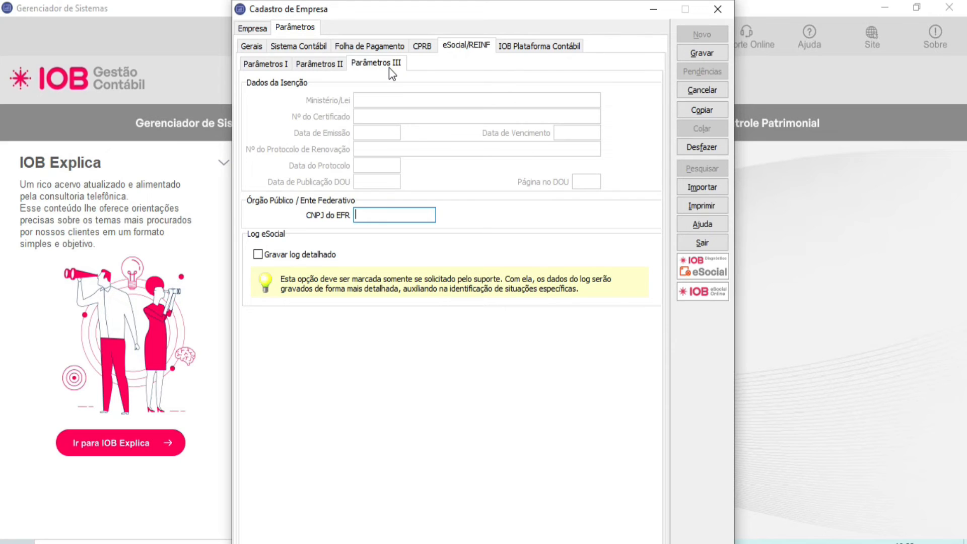
click(260, 61)
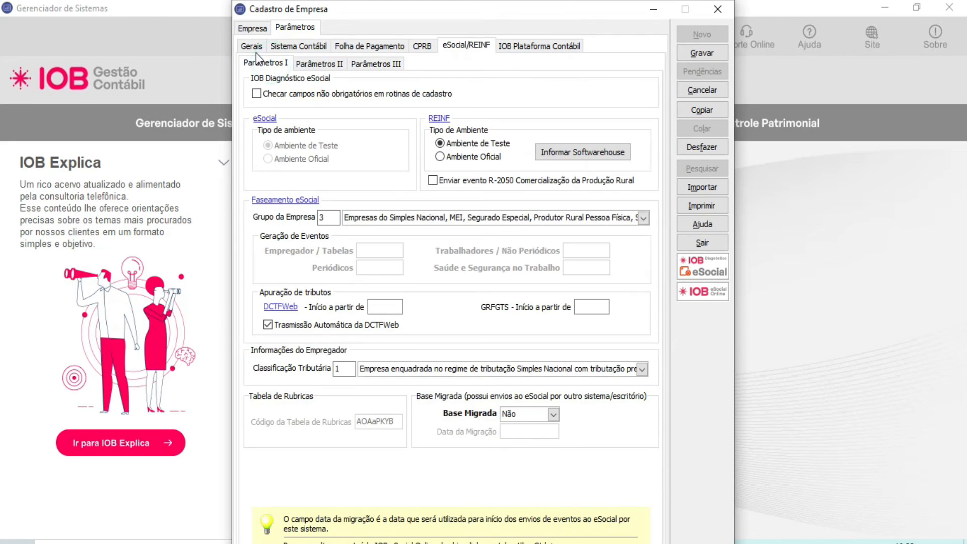
click(715, 58)
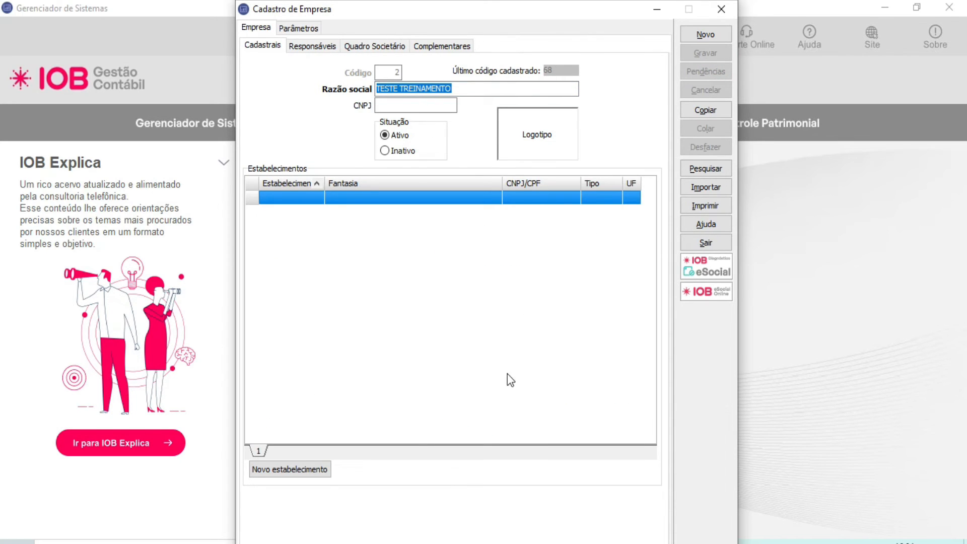
Step: Start a new establishment with code 1, keeping the suggested names, and set Mês/Ano de Início das Atividades to 01/2000
click(323, 472)
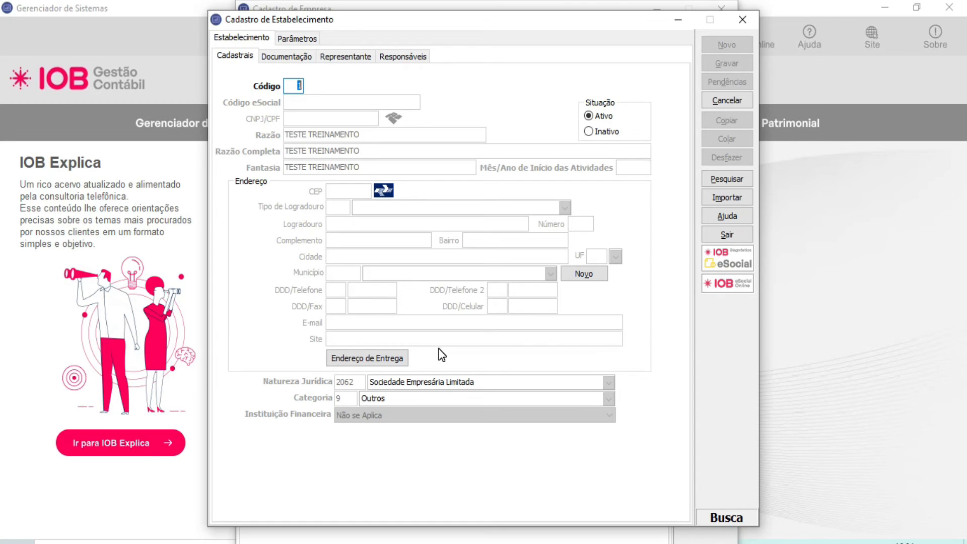
key(Return)
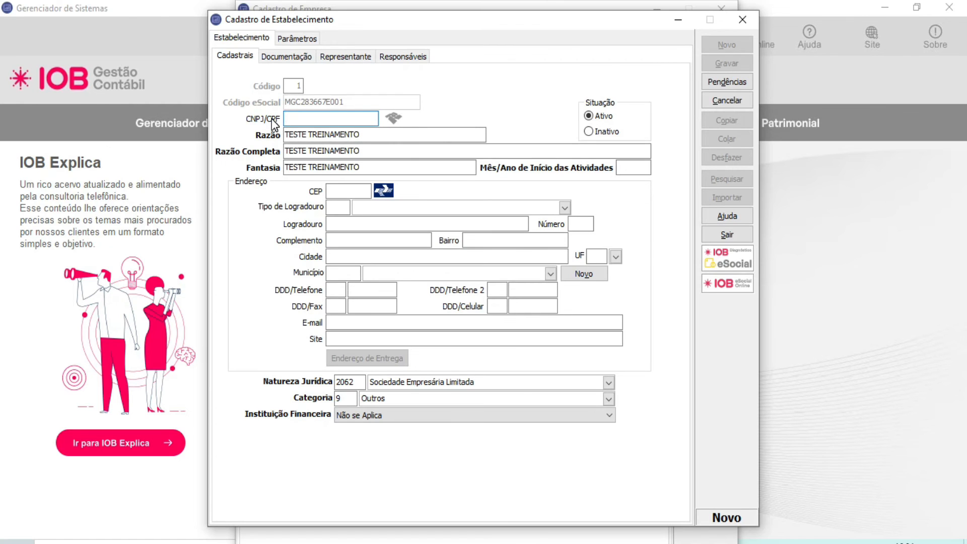
key(Tab)
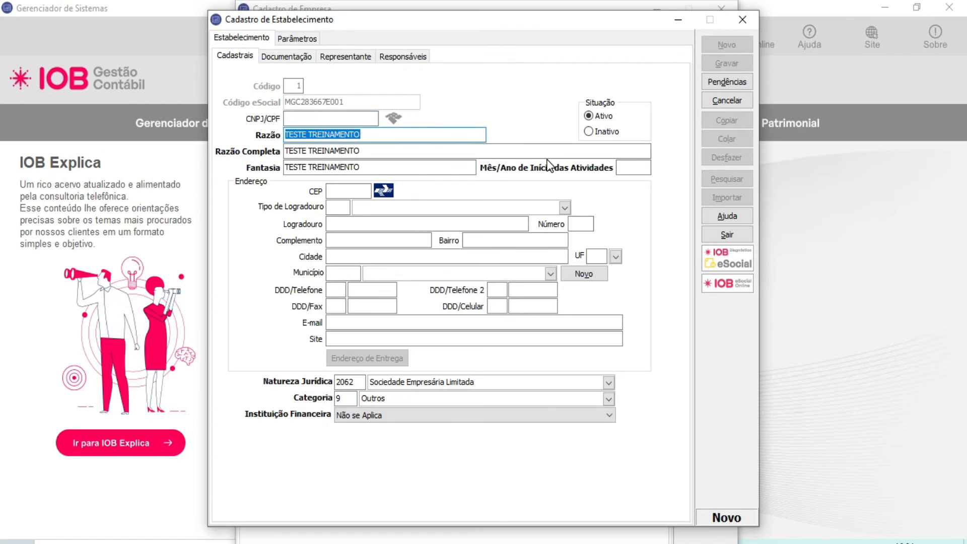
key(Tab)
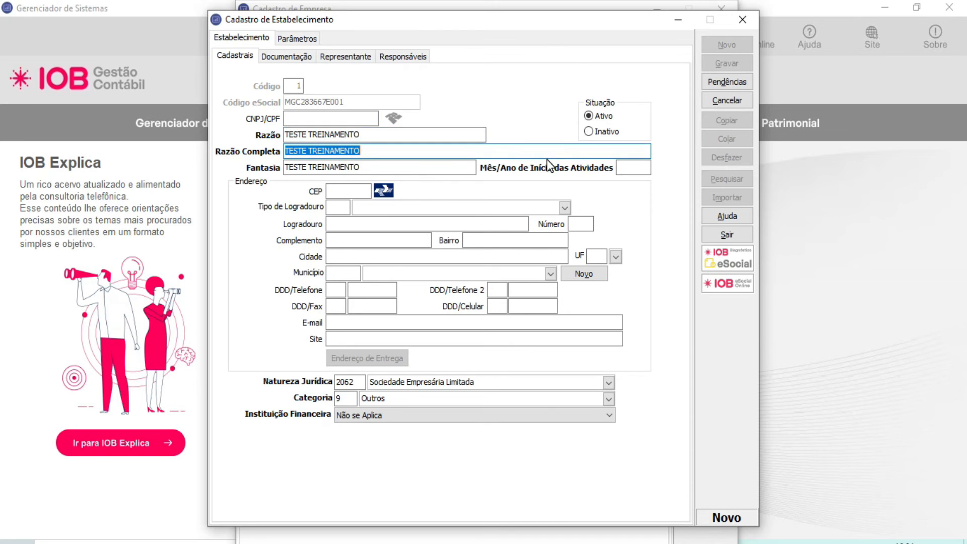
key(Tab)
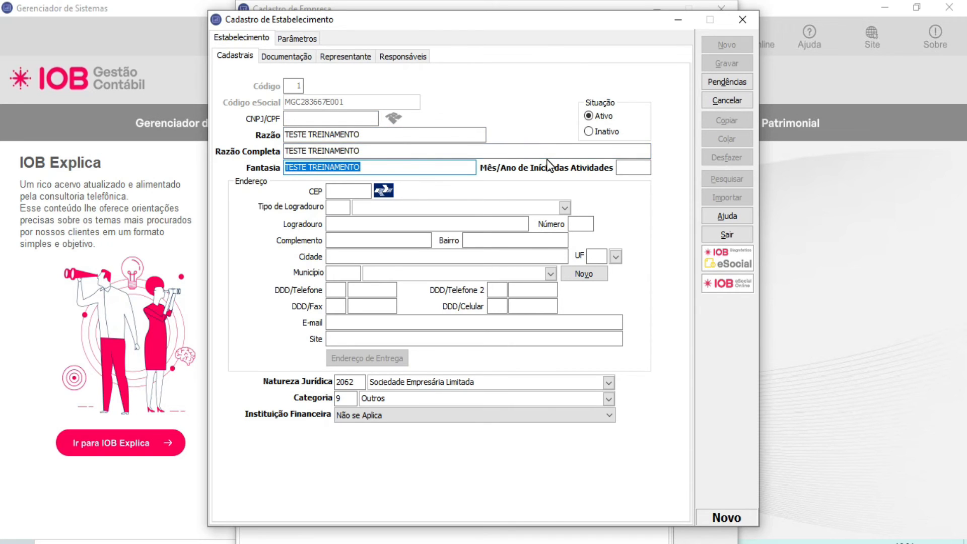
key(Tab)
text(01/2000)
key(Tab)
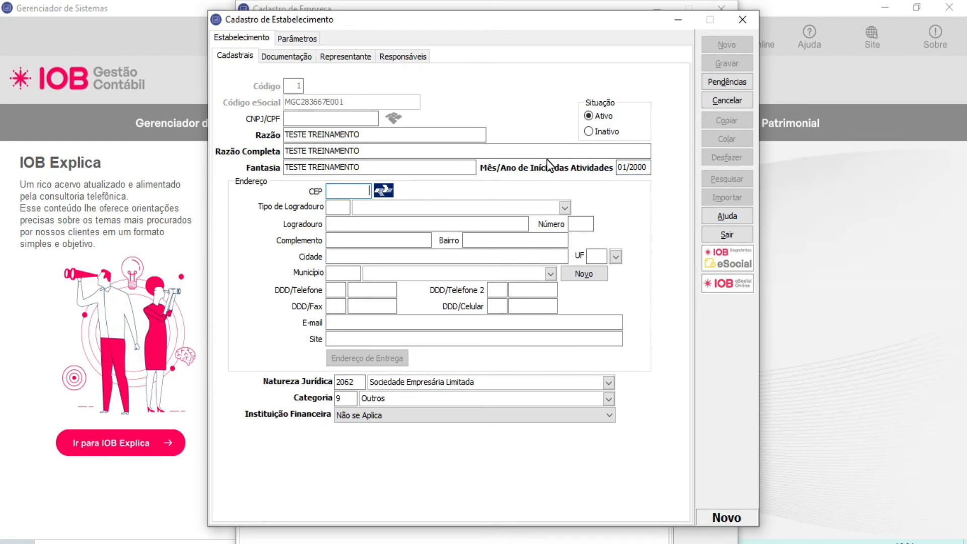
Step: Enter the establishment's CEP, look up its address and set Tipo de Logradouro to R, Rua
text(13173433)
click(391, 192)
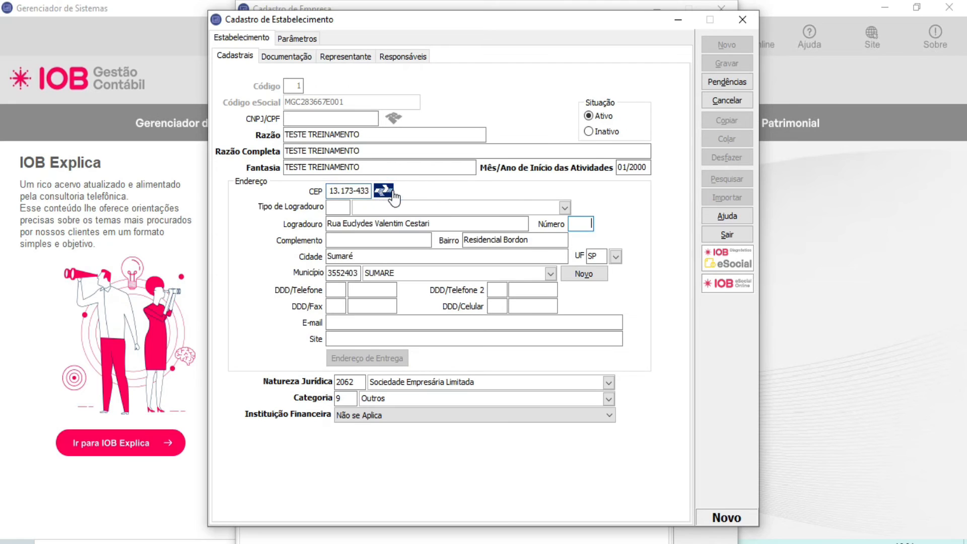
click(340, 207)
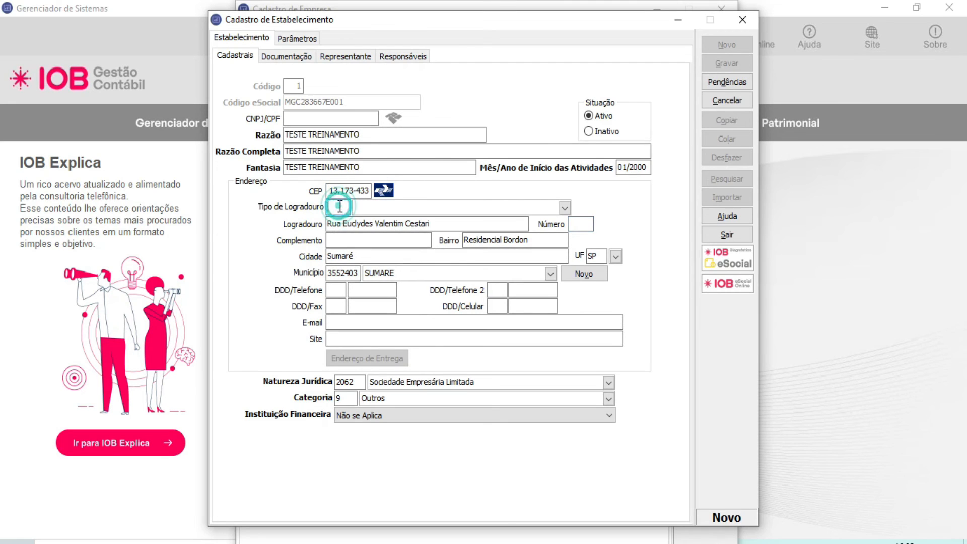
text(R)
key(Tab)
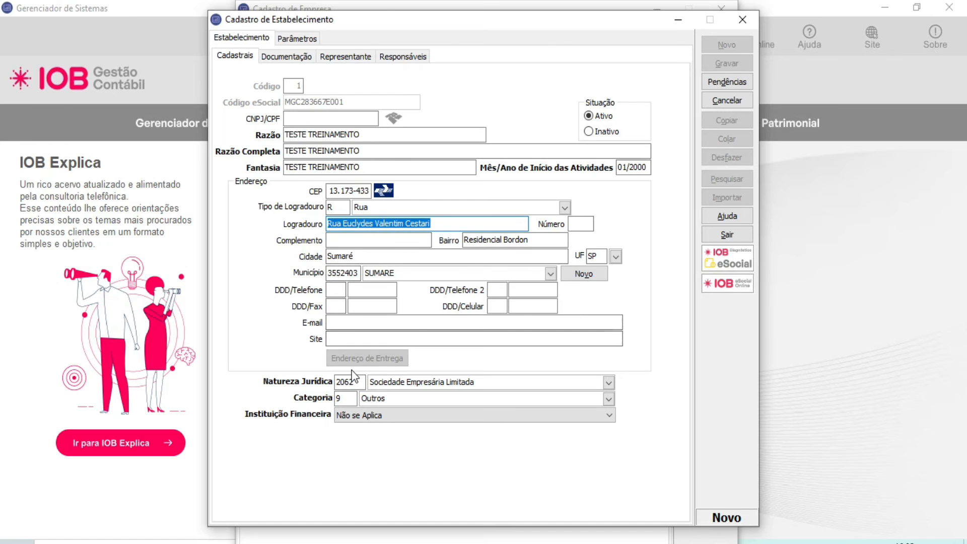
Step: Keep the suggested Natureza Jurídica, choose Outros as Categoria and set Instituição Financeira to Não se Aplica
double_click(346, 382)
double_click(344, 398)
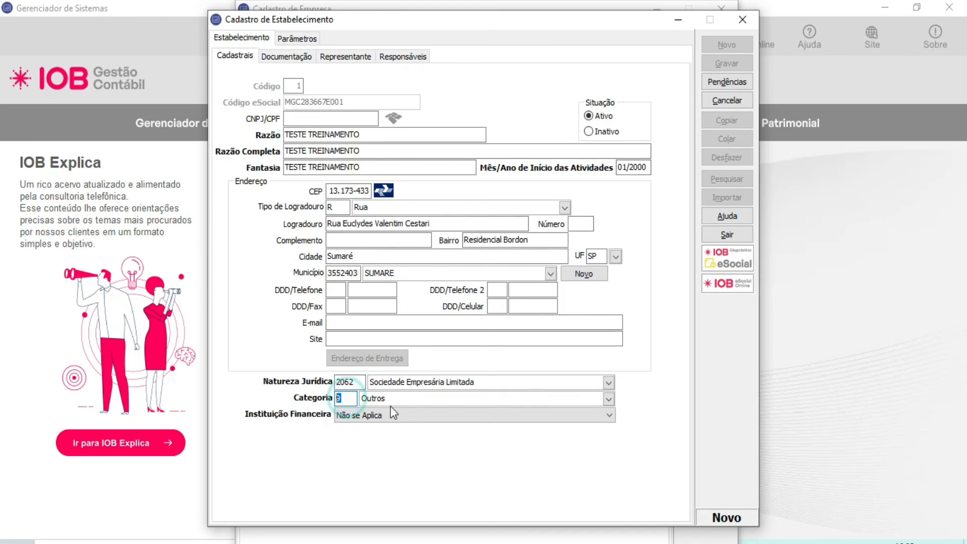
click(609, 402)
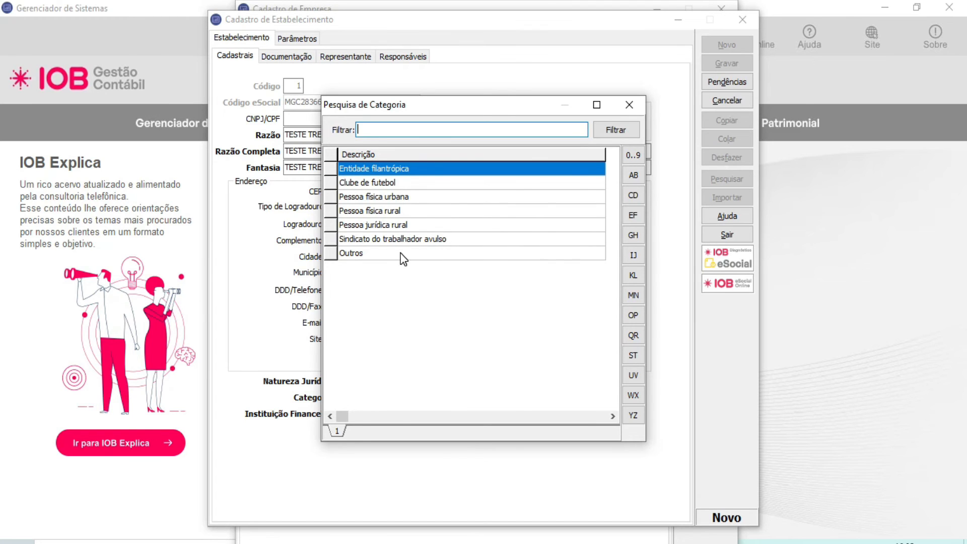
double_click(351, 253)
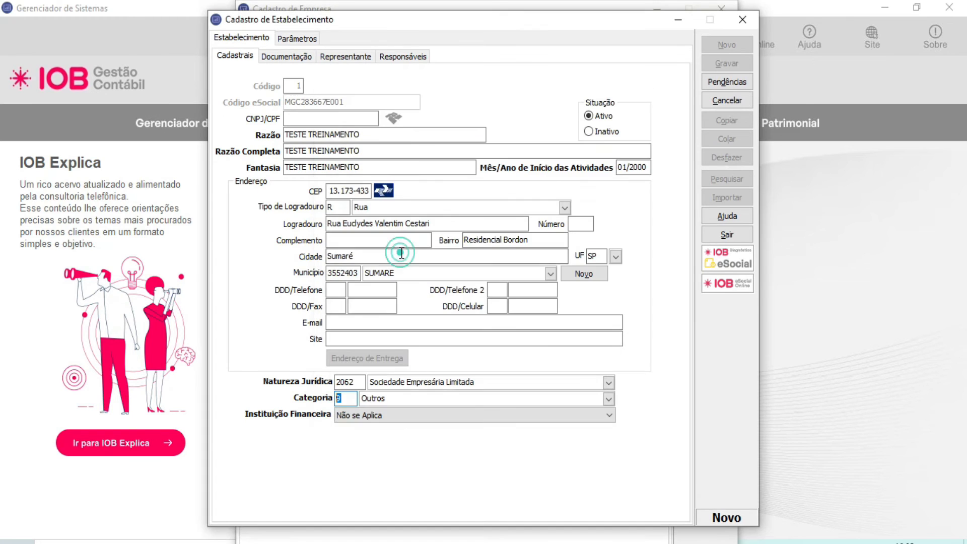
click(384, 417)
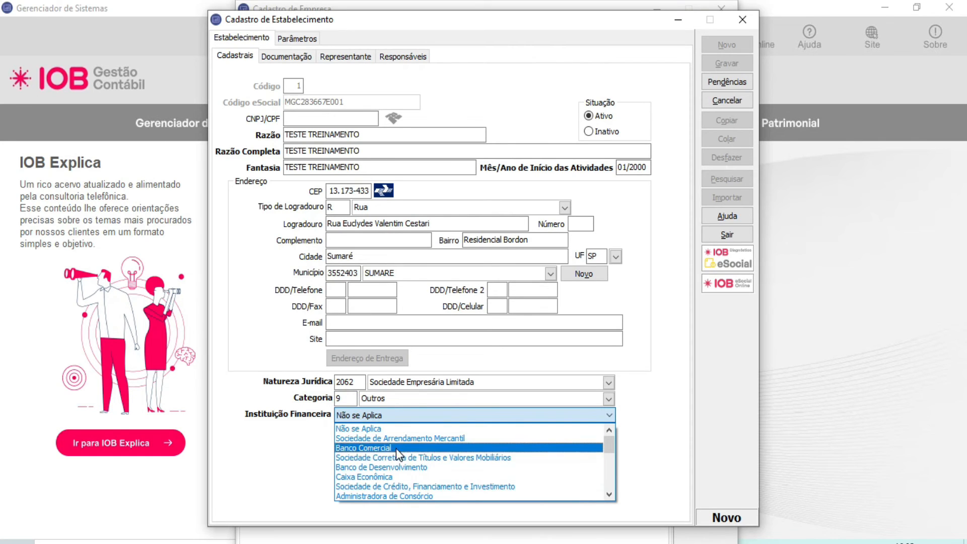
click(396, 429)
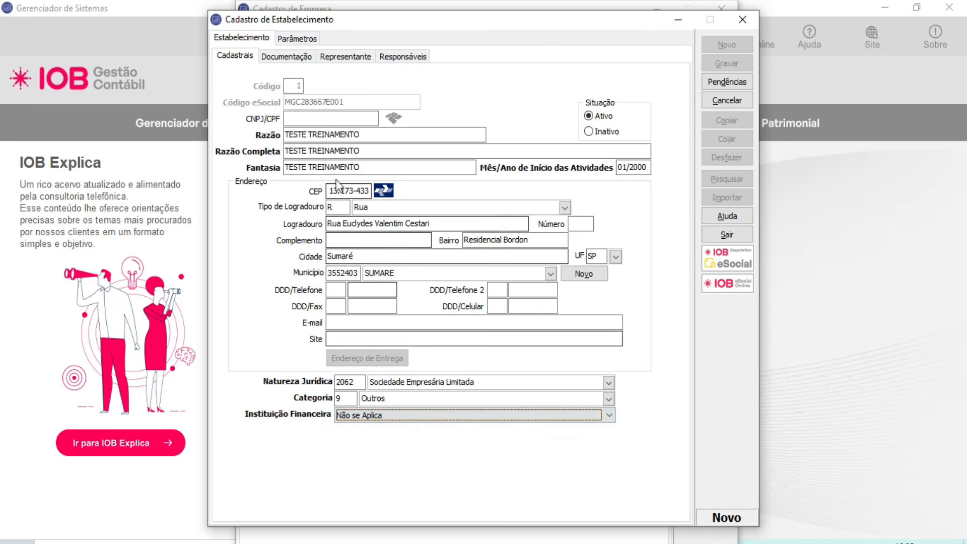
Step: Examine the establishment's Documentação fields, from Inscrição estadual to CNAE 2.0, and the Representante data
click(292, 60)
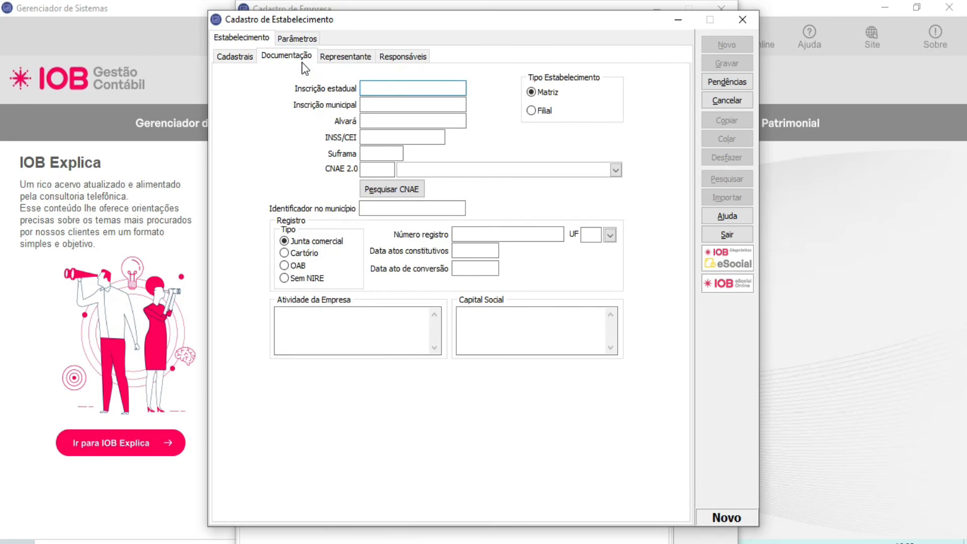
click(384, 91)
click(384, 103)
click(384, 119)
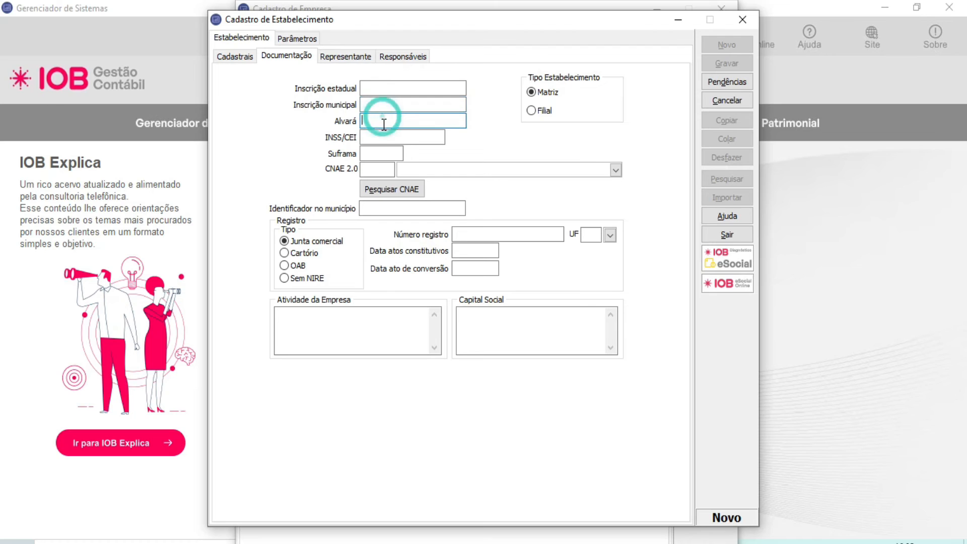
click(384, 137)
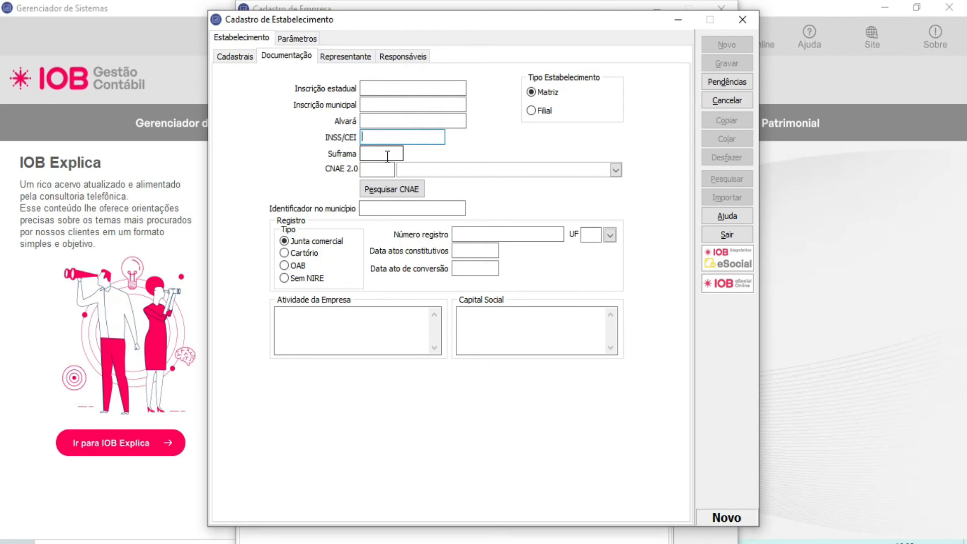
click(387, 157)
click(385, 170)
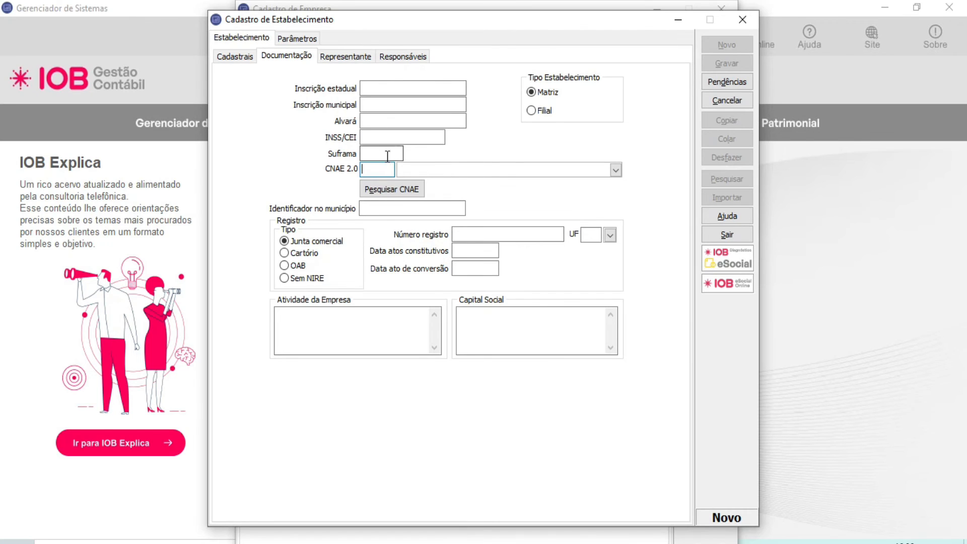
click(346, 58)
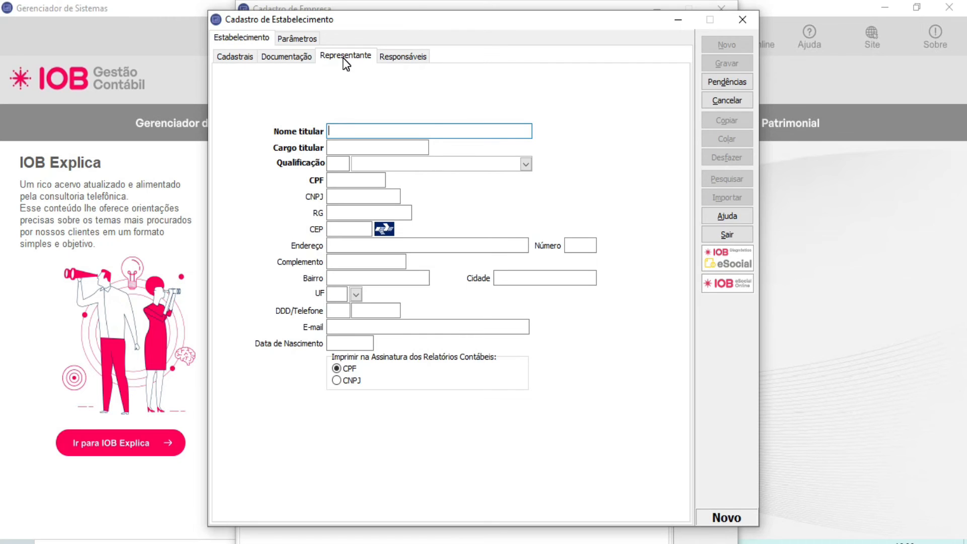
Step: Try out a new Responsáveis record with CPF as Tipo do Documento, inspect Qualificação and the Contador fields, and close it without saving
click(401, 56)
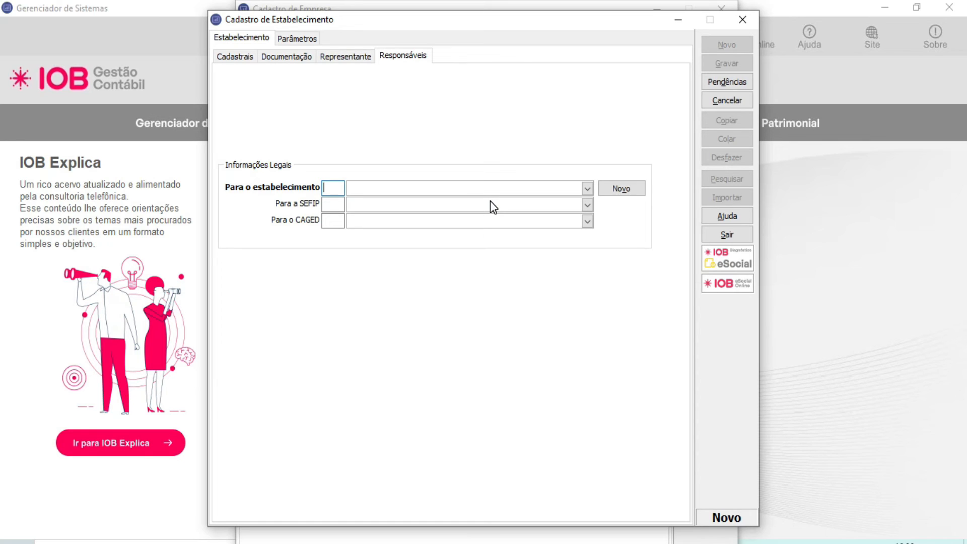
click(611, 191)
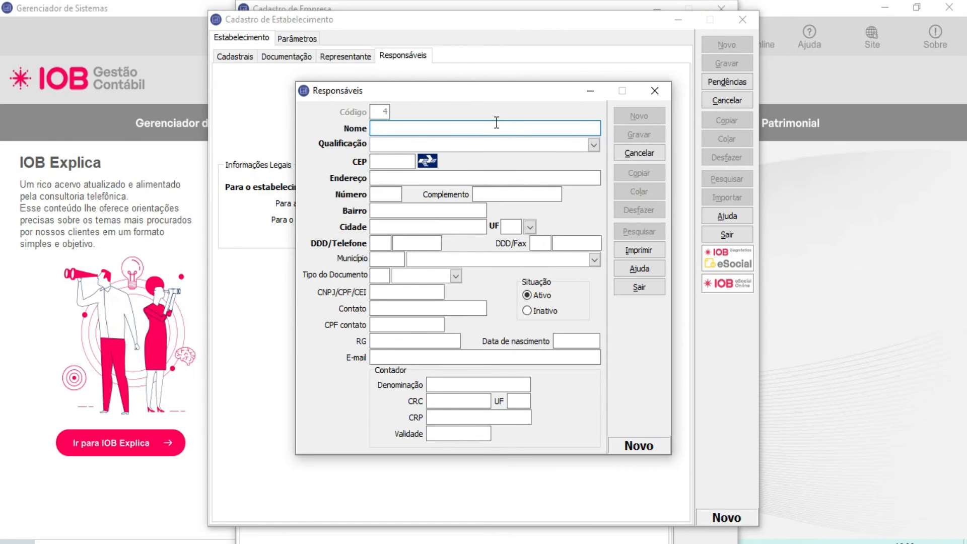
click(593, 145)
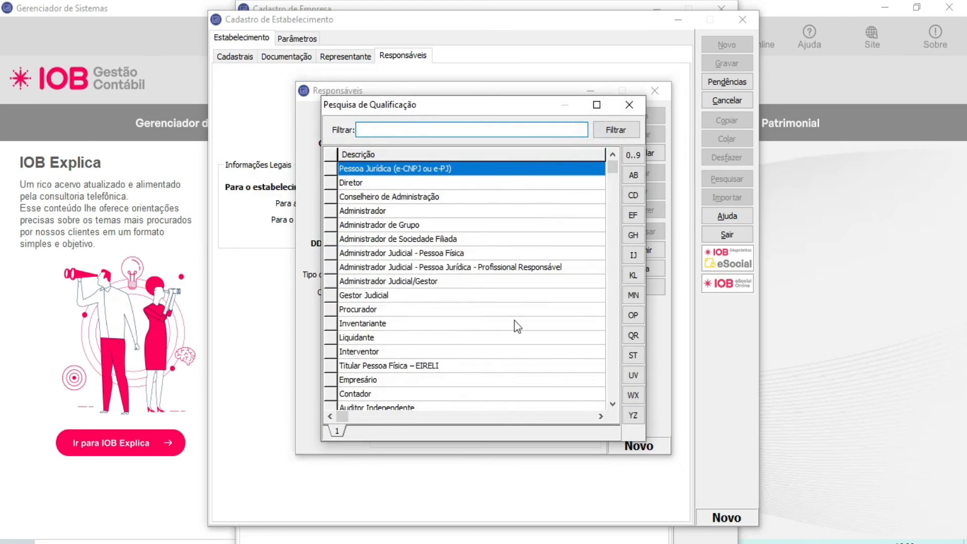
click(624, 105)
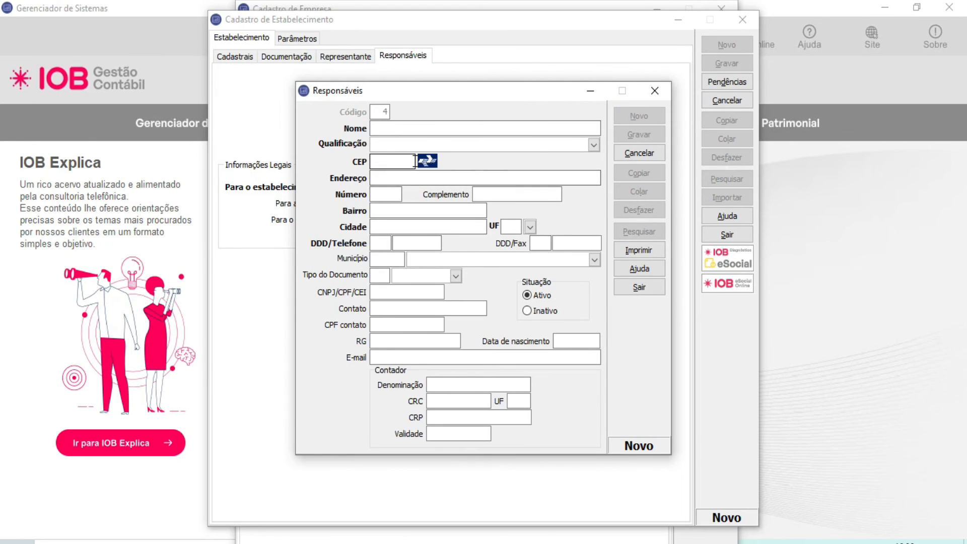
click(455, 278)
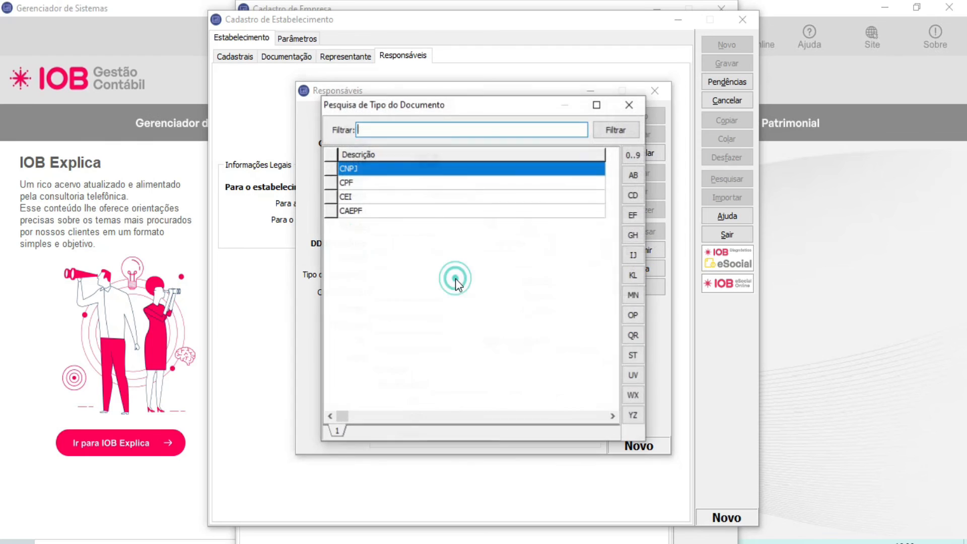
double_click(400, 183)
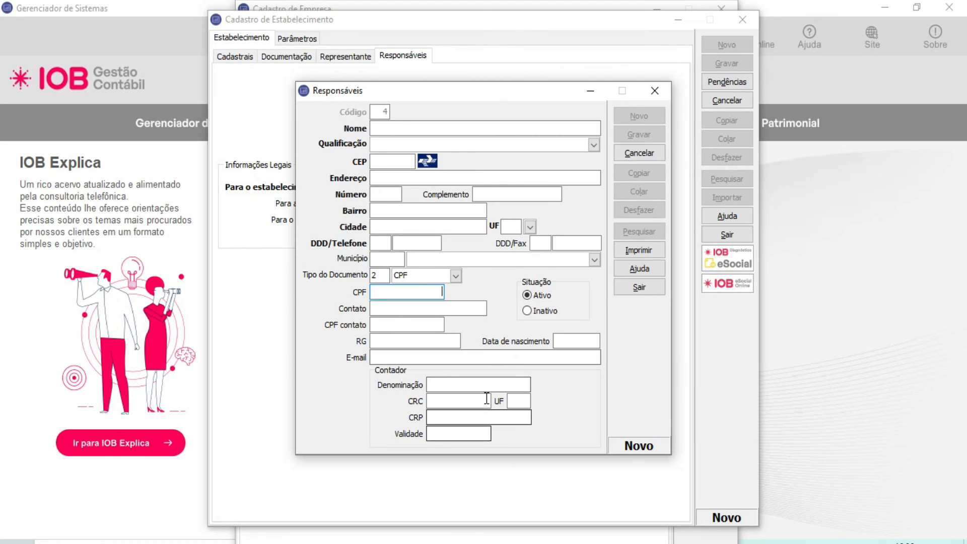
click(492, 383)
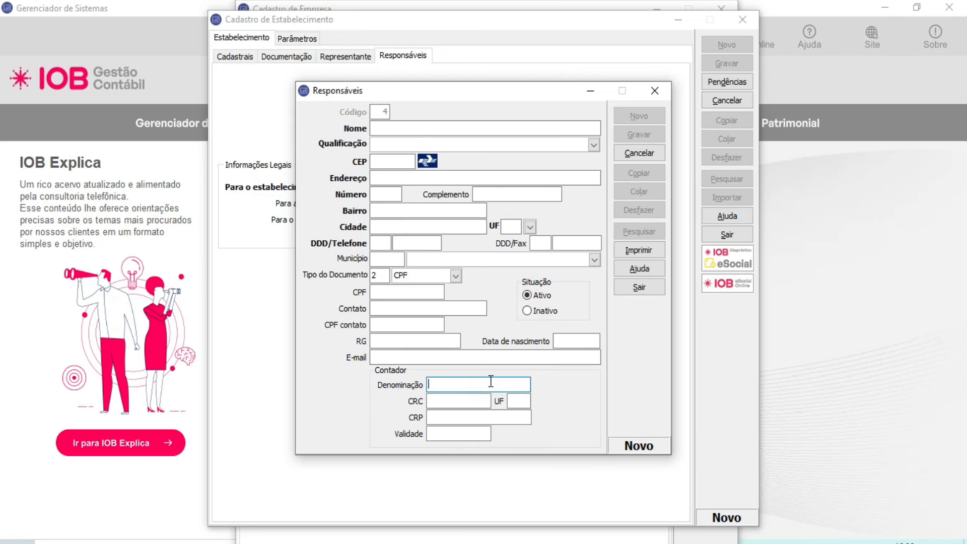
click(485, 406)
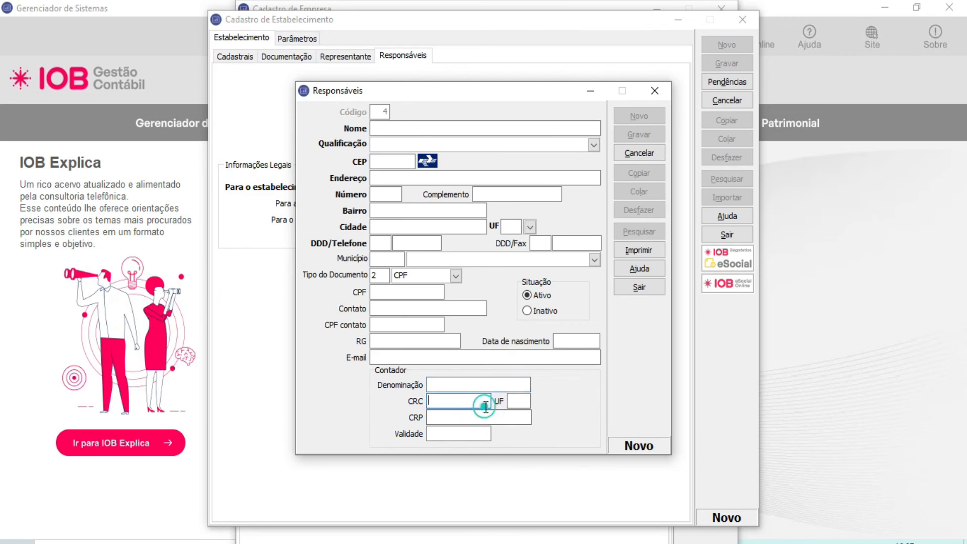
click(512, 402)
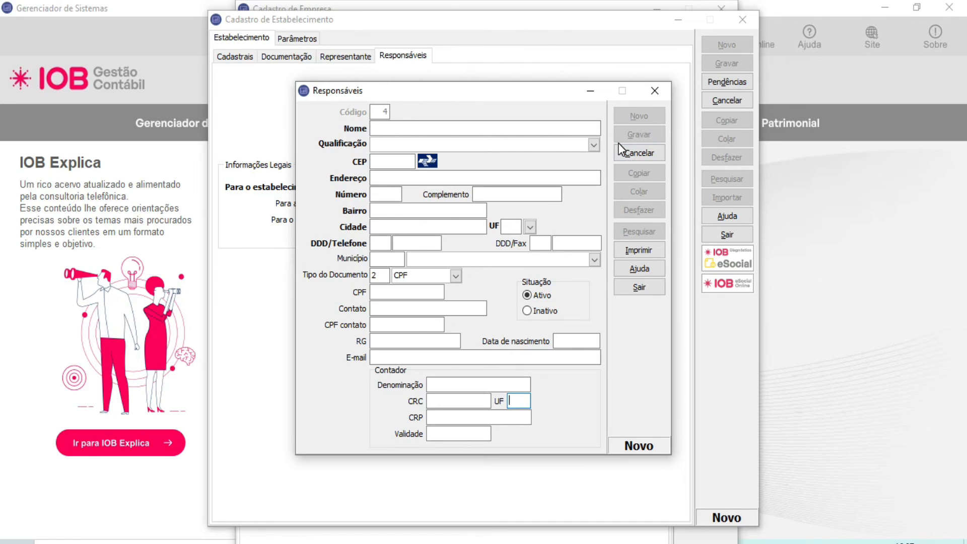
click(653, 91)
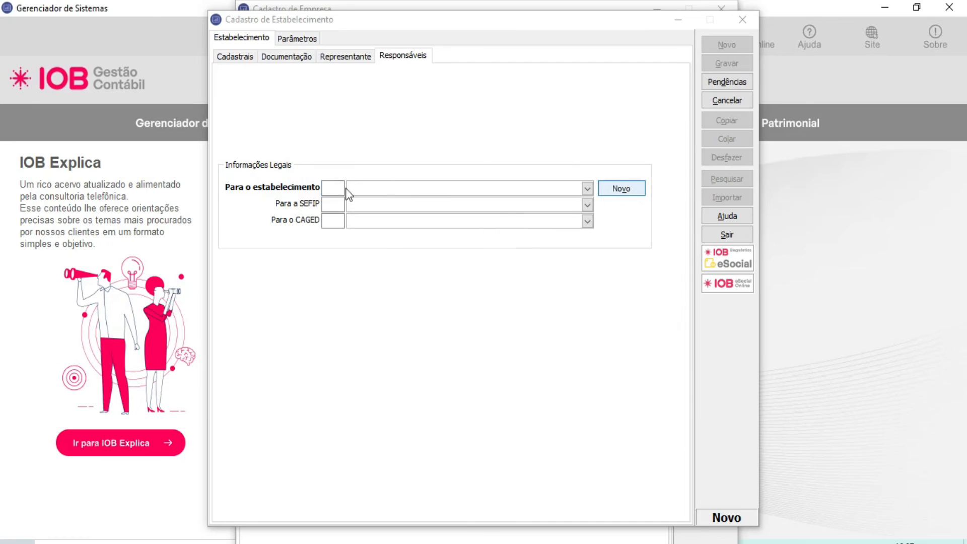
Step: Set the legal responsible Para o estabelecimento to code 2, ESCRITORIO
click(343, 188)
text(2)
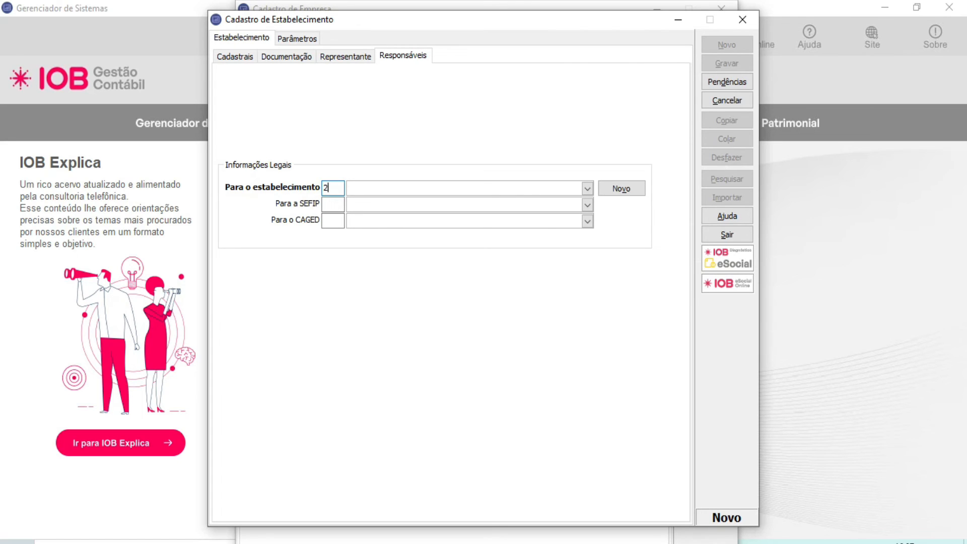
key(Tab)
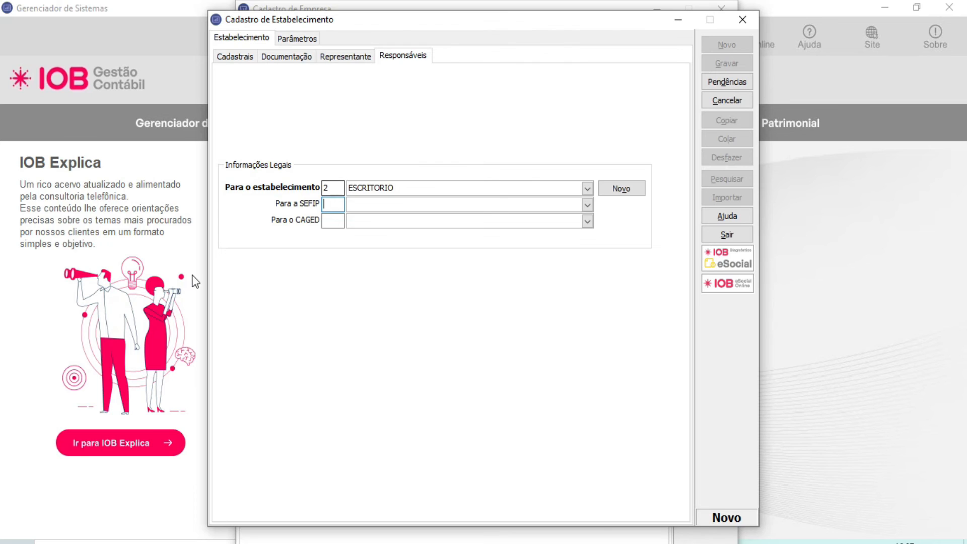
Step: Set the establishment's payroll Código FPAS to 515 and look over its Alíquota de Terceiros configuration without choosing a Código Terceiros
click(297, 41)
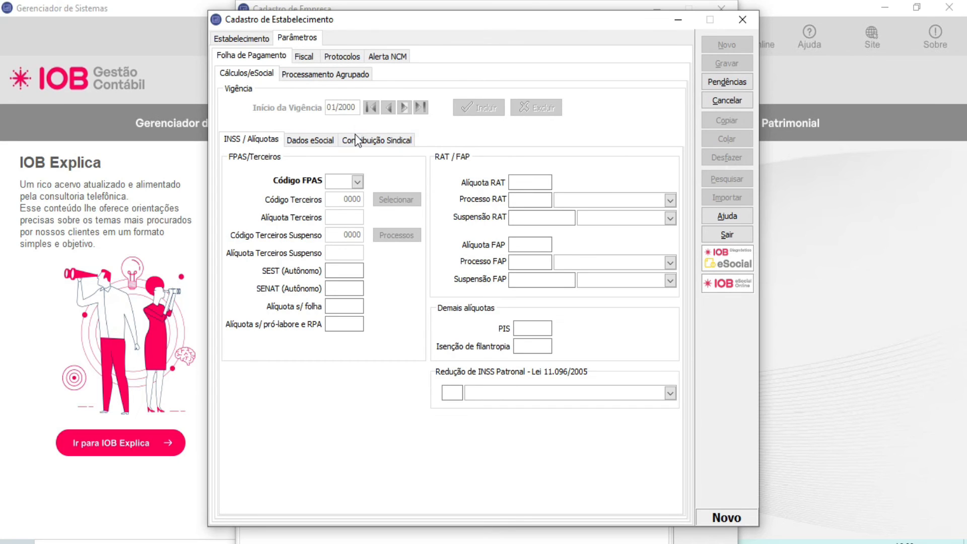
click(358, 180)
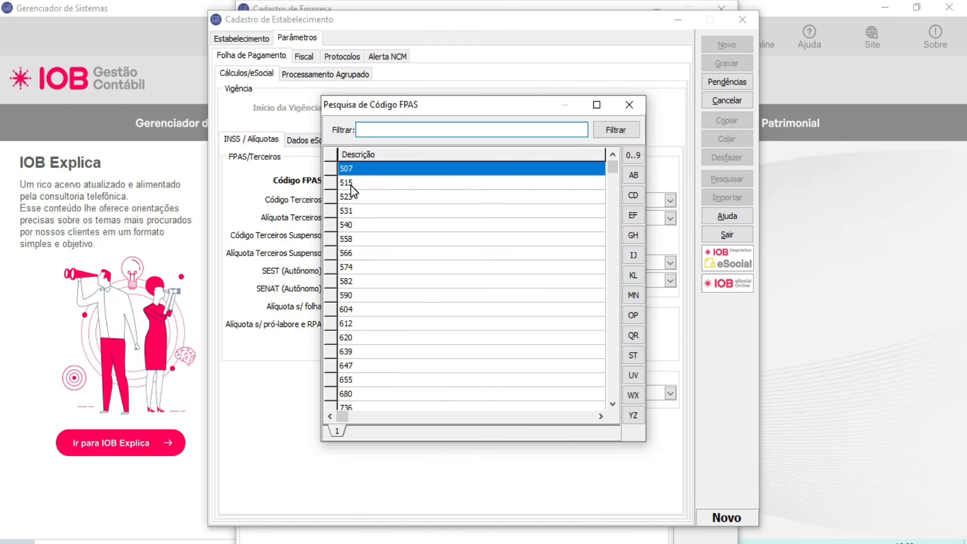
double_click(351, 184)
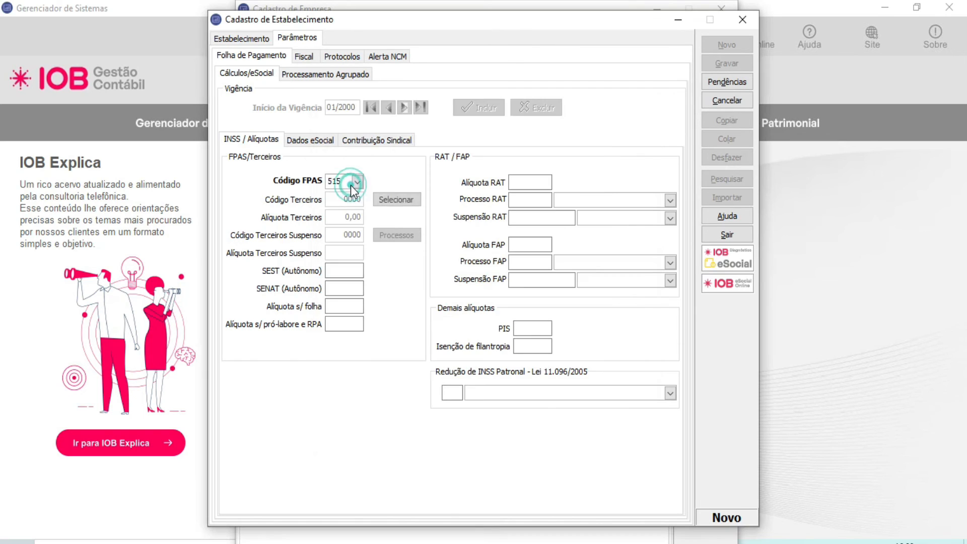
click(396, 200)
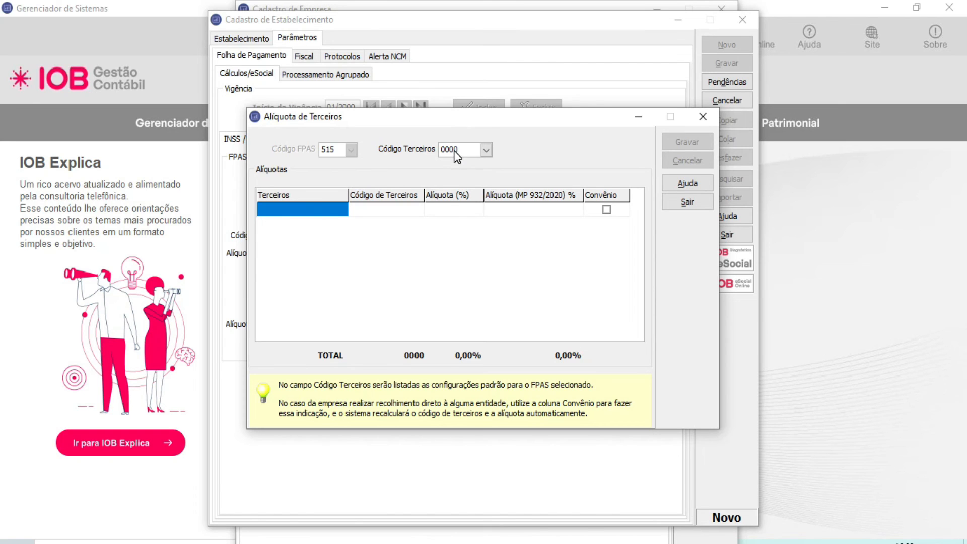
click(708, 121)
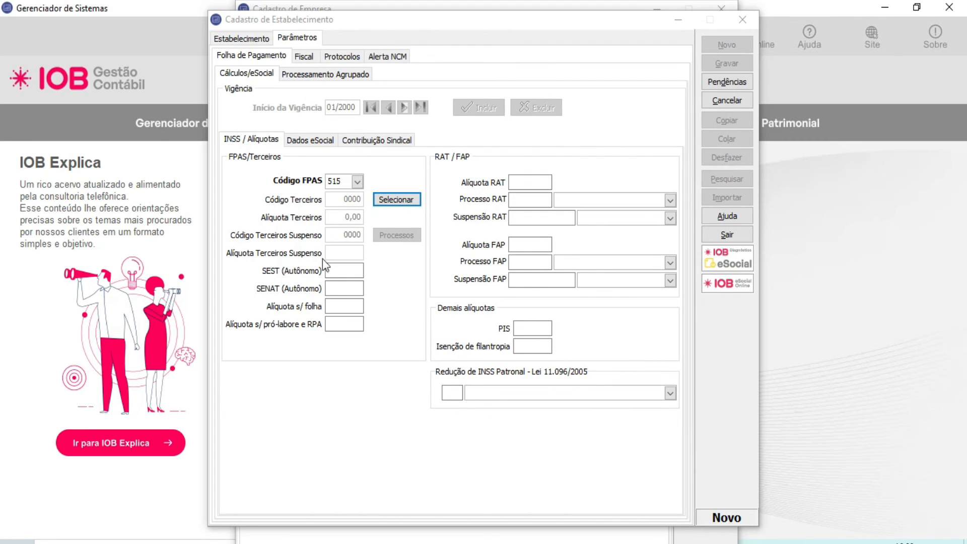
Step: Examine the SEST, SENAT, folha and pró-labore rate fields along with Alíquota RAT and Alíquota FAP
click(333, 272)
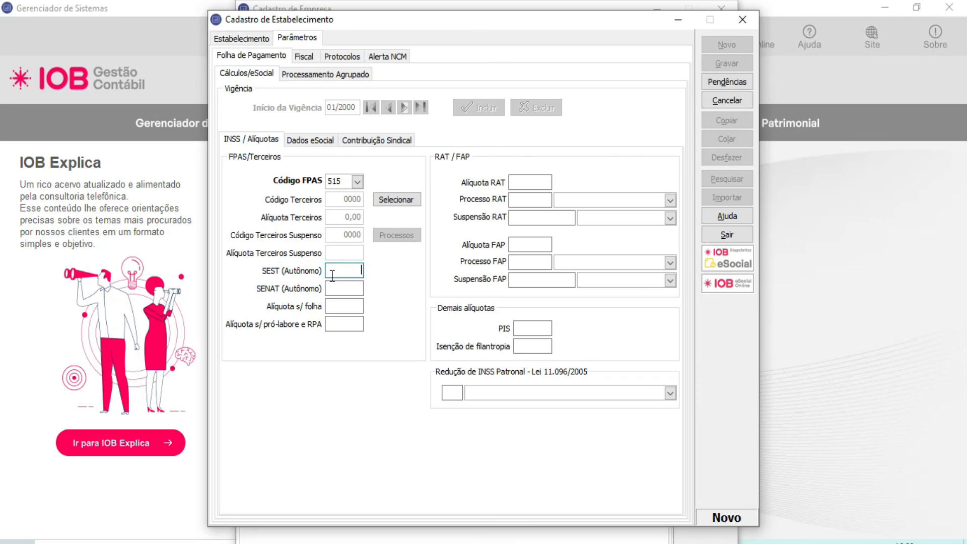
click(336, 291)
click(335, 306)
click(335, 325)
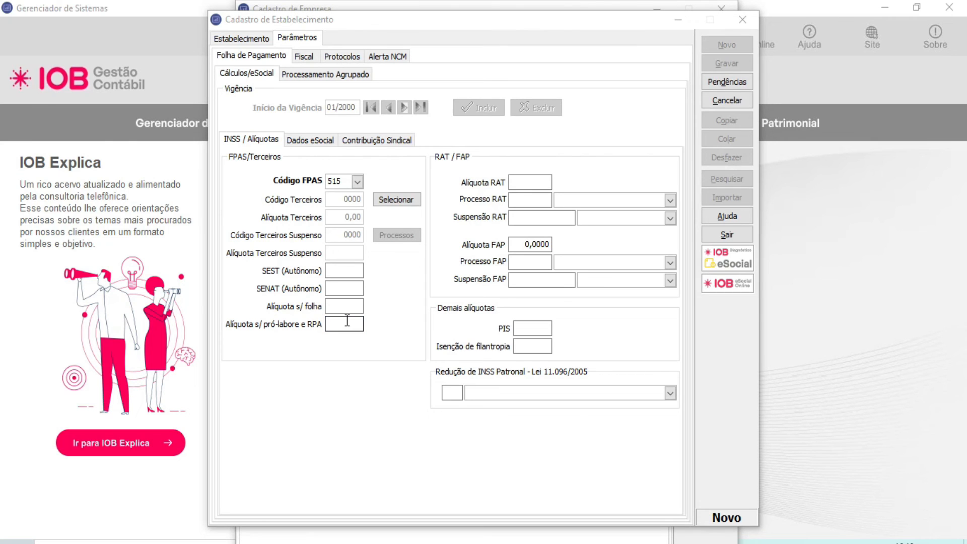
click(529, 184)
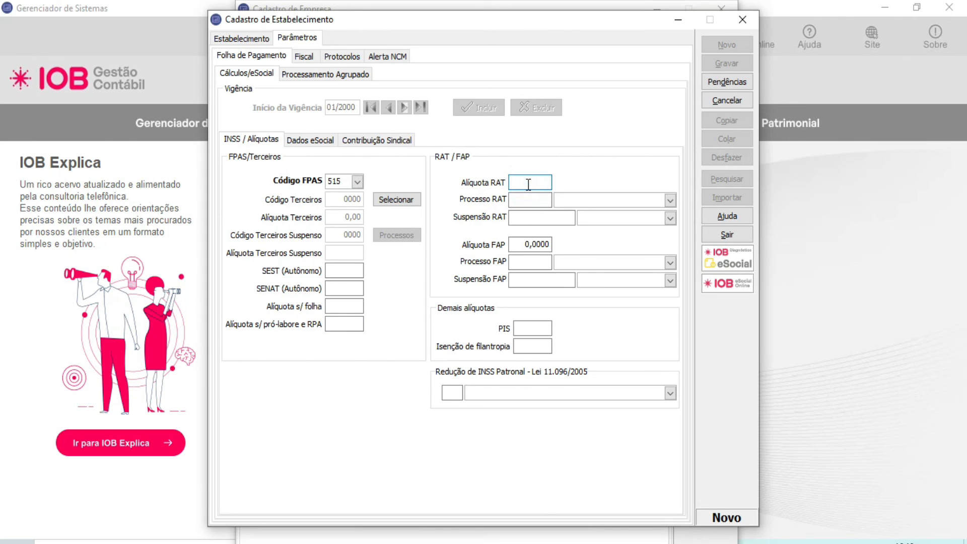
click(528, 243)
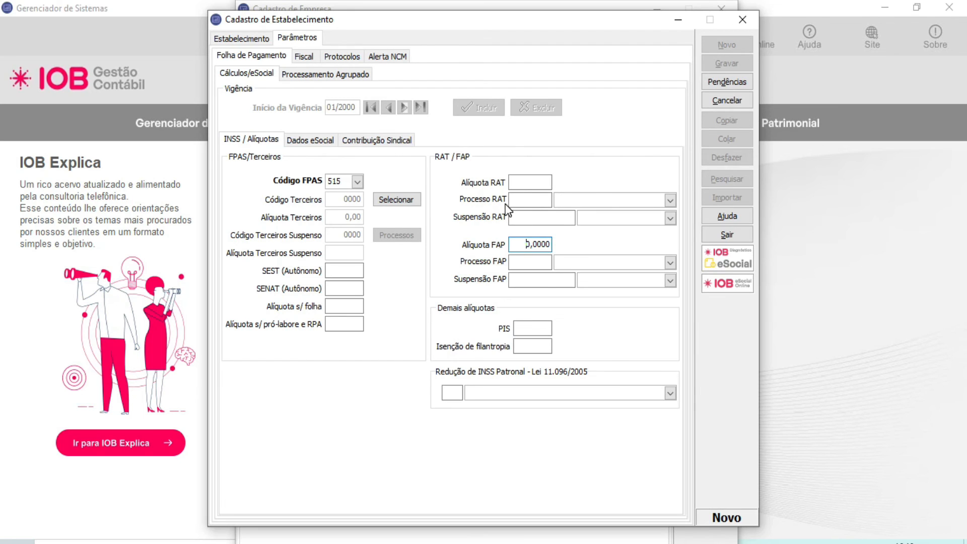
click(509, 334)
Step: Examine the eSocial parameters for Número de Proprietários and the Controle de Ponto options, and recheck the establishment's Cadastrais data
click(321, 142)
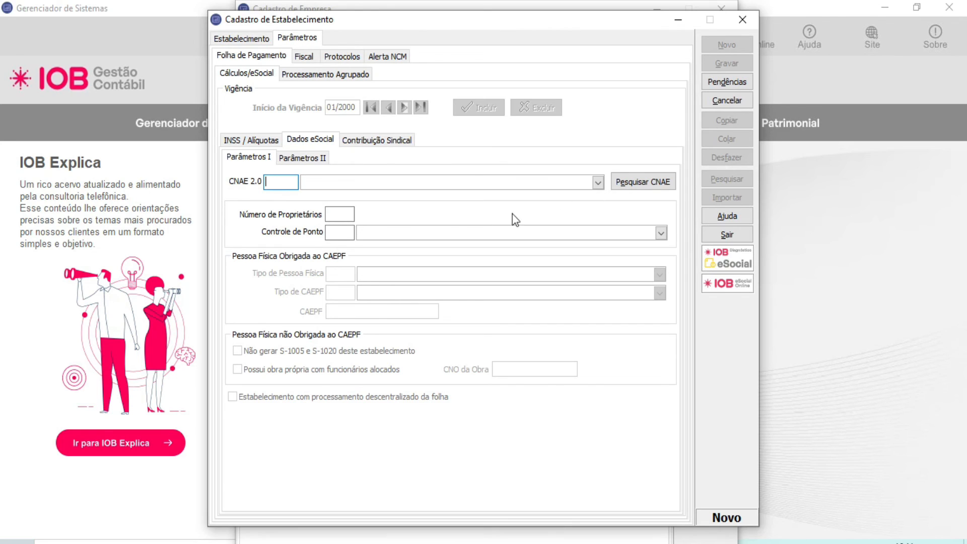
click(353, 215)
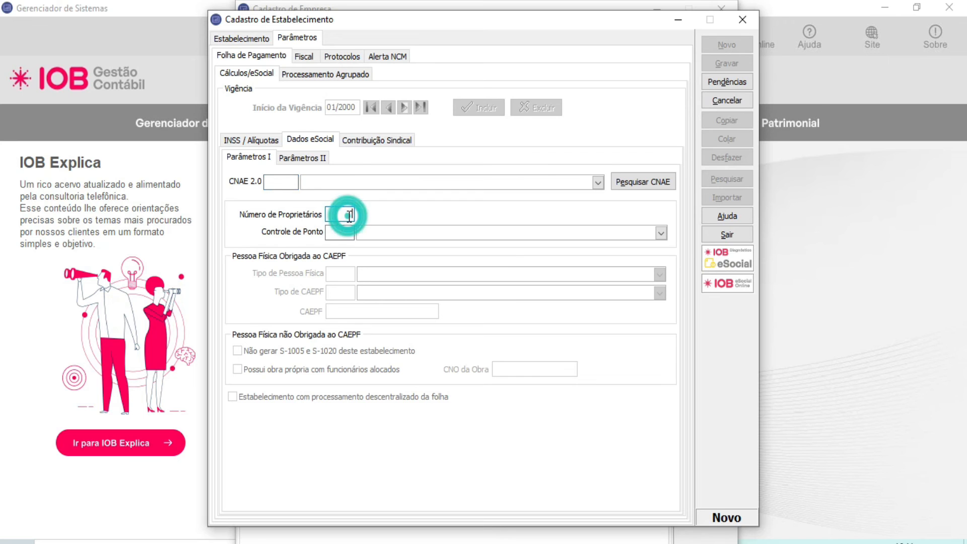
click(660, 233)
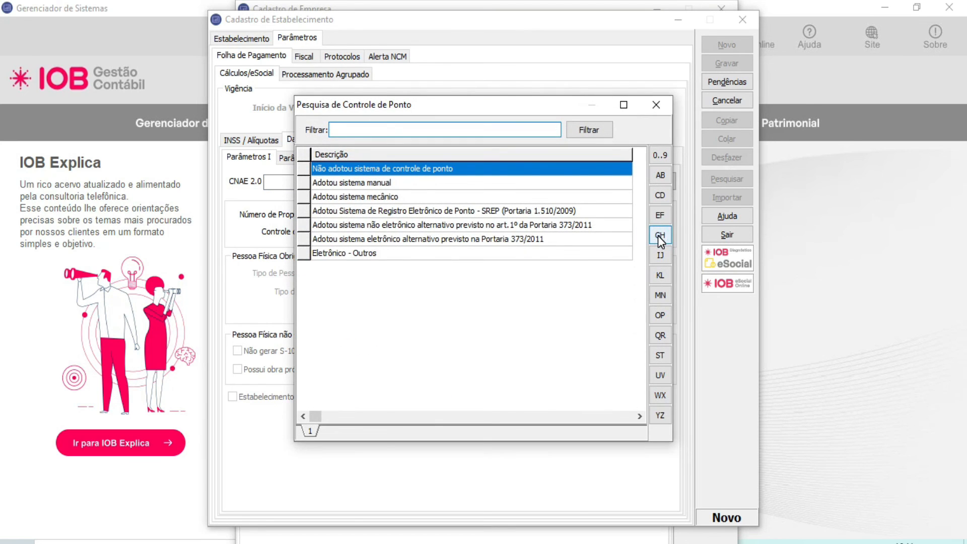
click(662, 107)
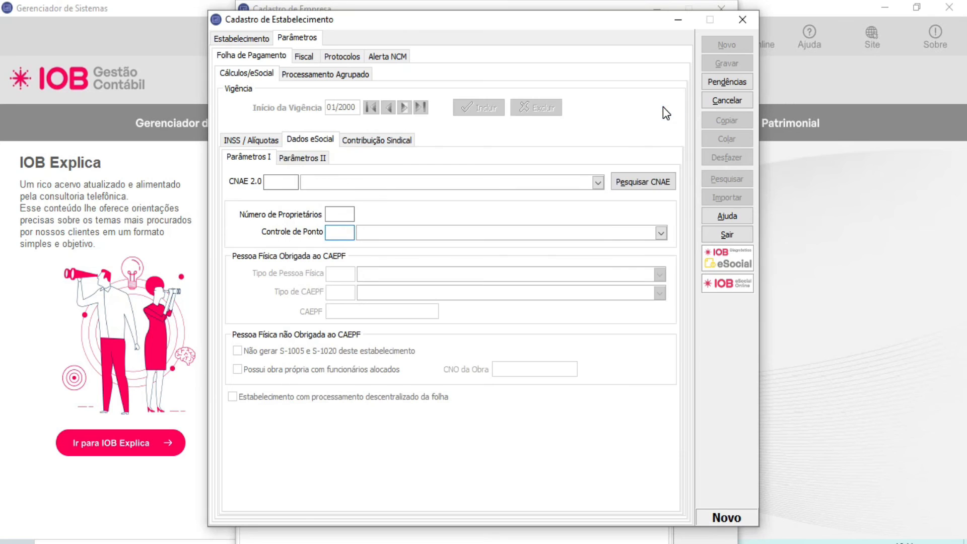
click(241, 38)
click(235, 58)
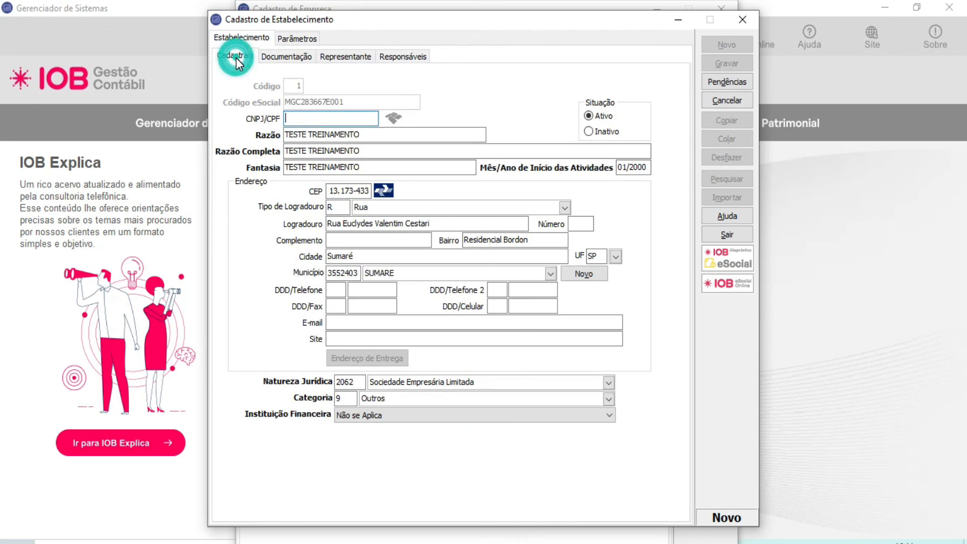
click(301, 40)
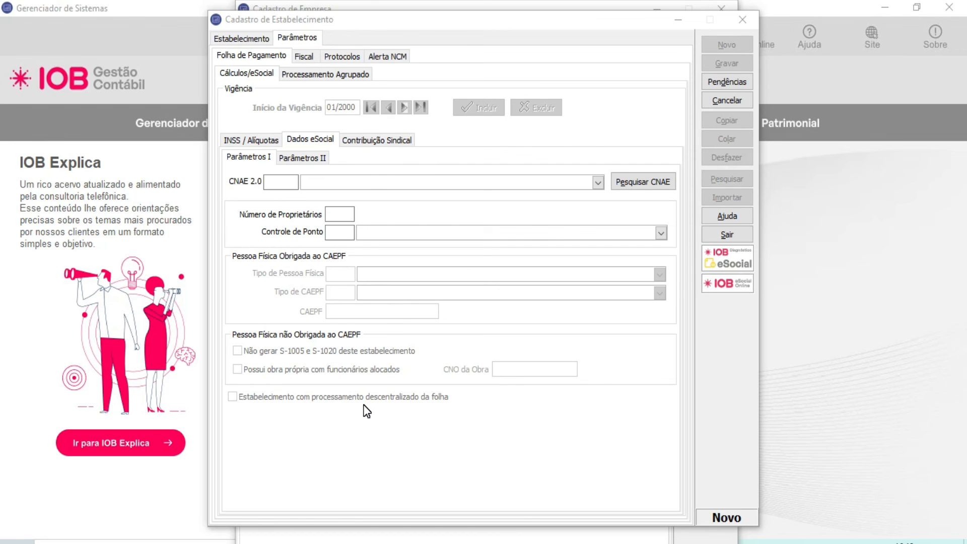
Step: Examine the eSocial fields for Contratação de Aprendiz and the Contribuição Sindical fields, including Sindicato
click(311, 159)
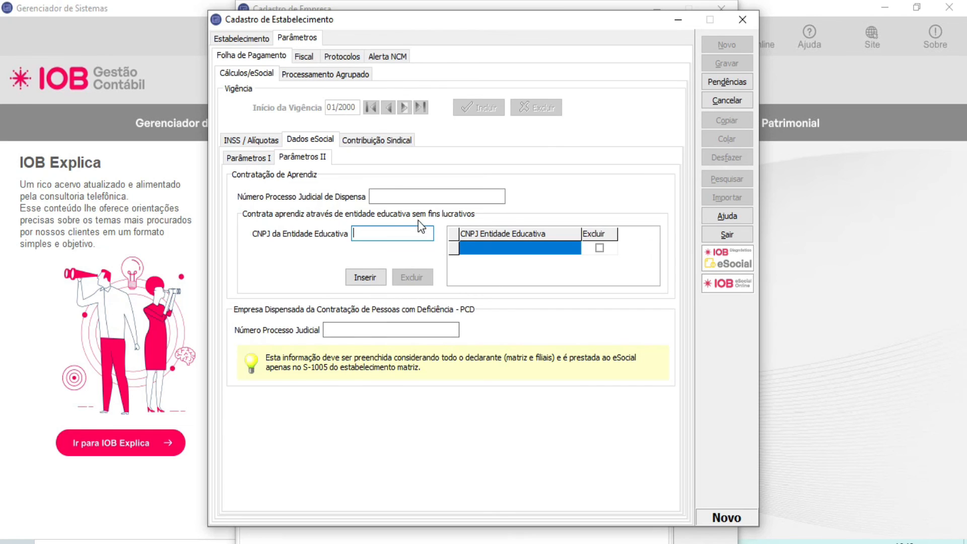
click(394, 199)
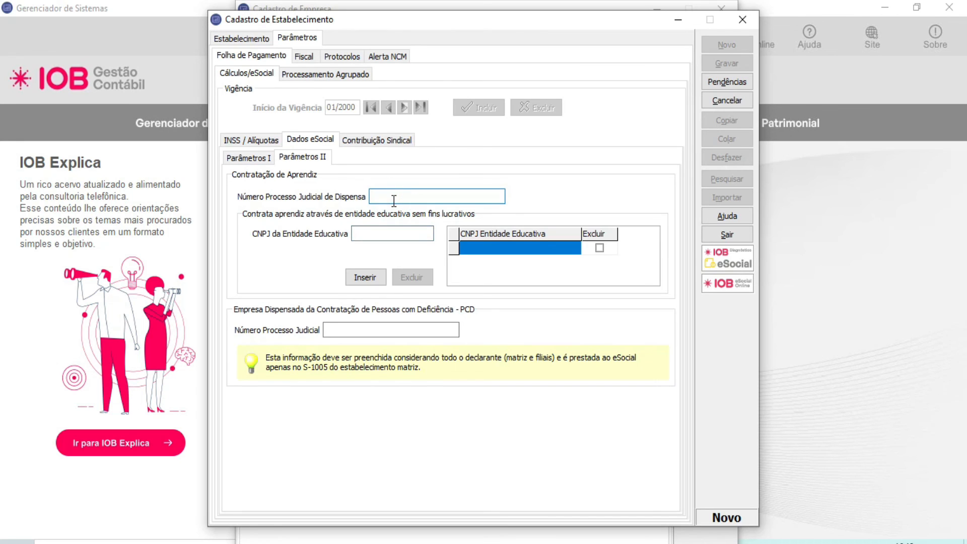
click(394, 229)
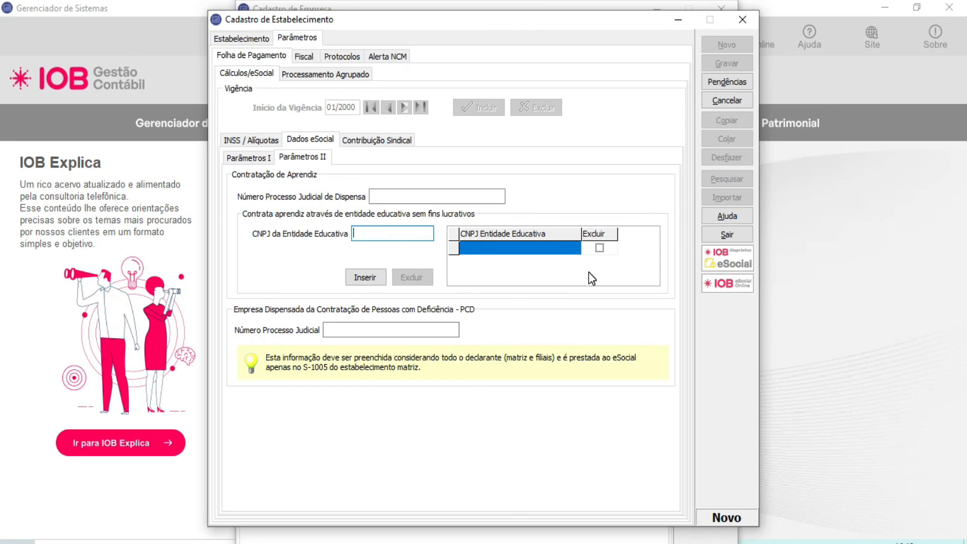
click(368, 143)
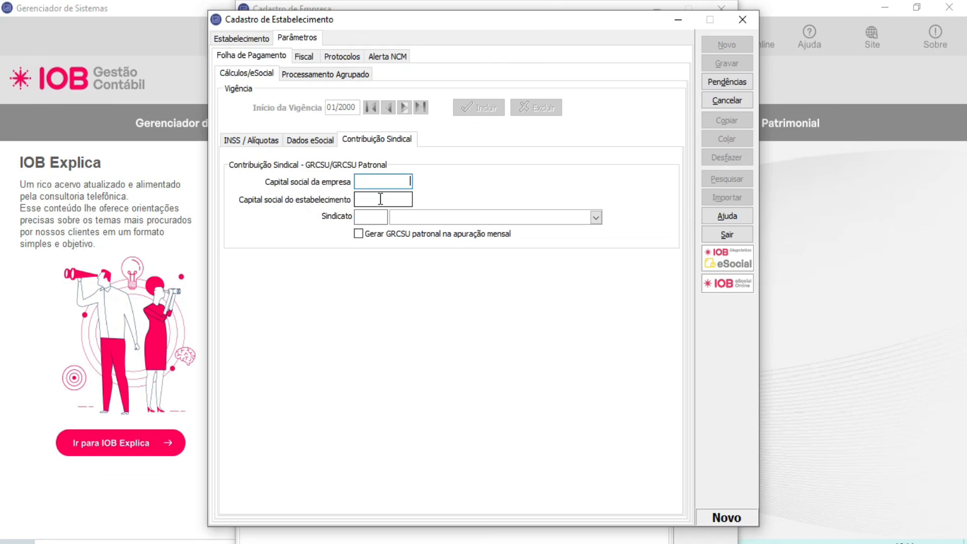
click(374, 215)
Step: Choose Não se aplica as the fiscal Forma de Tributação and keep the suggested Pessoa Jurídica and SPED-ECF qualifications
click(305, 57)
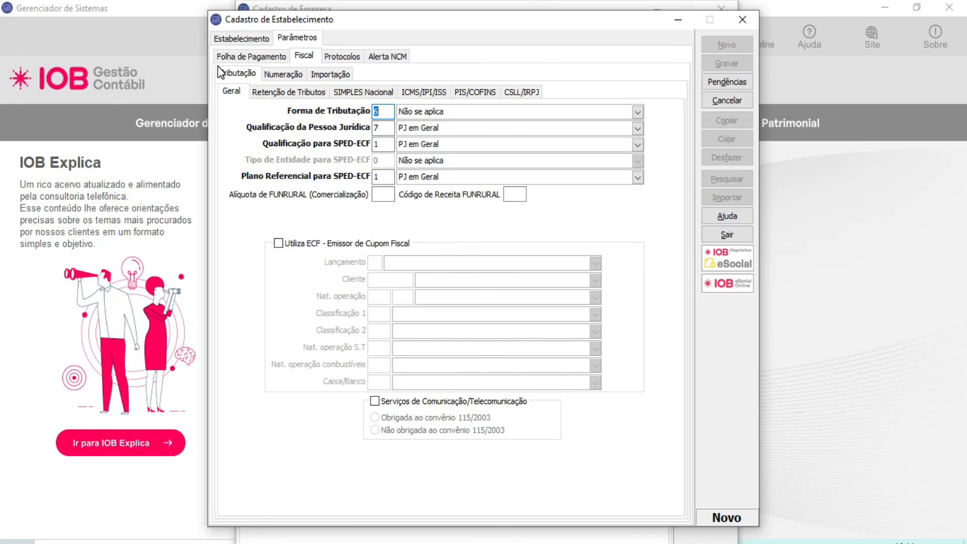
click(637, 112)
drag(470, 110, 550, 118)
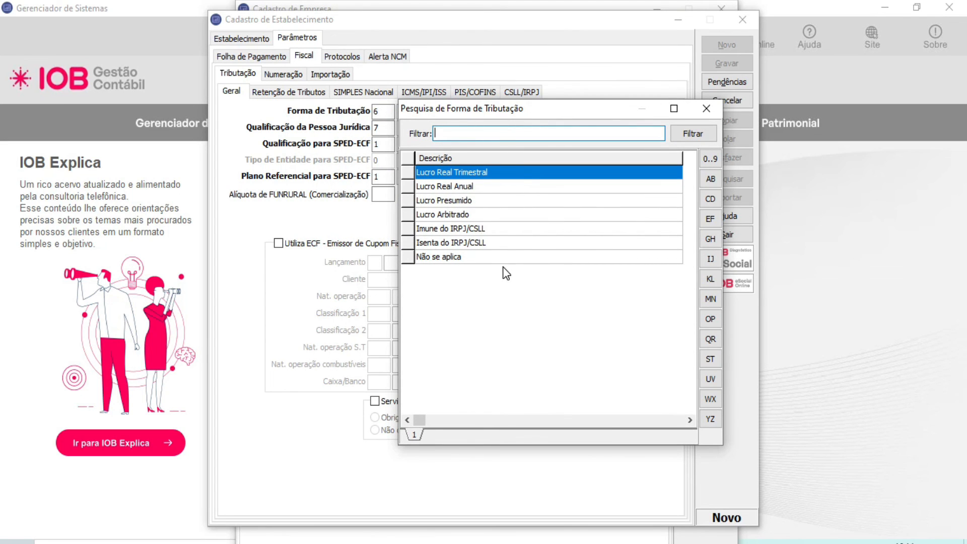
double_click(486, 258)
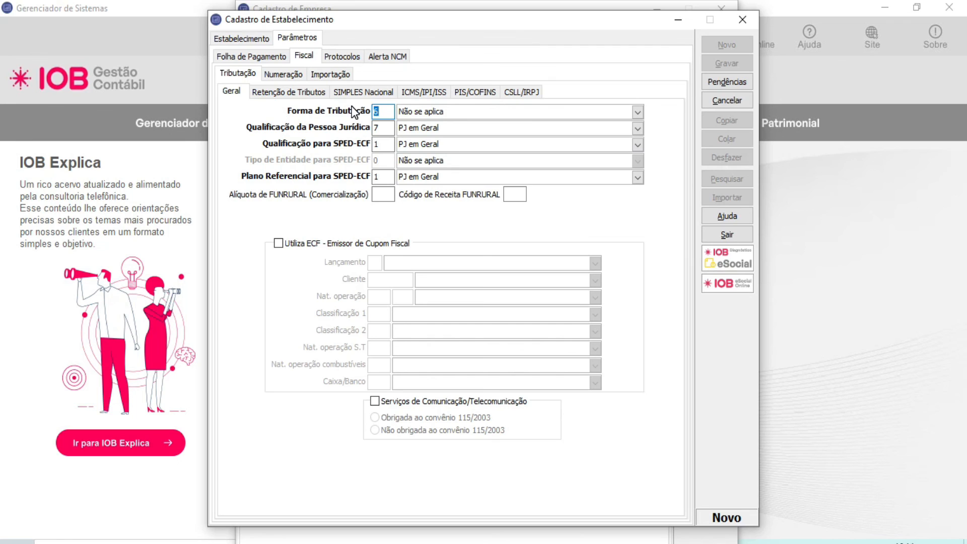
key(Tab)
key(Tab)
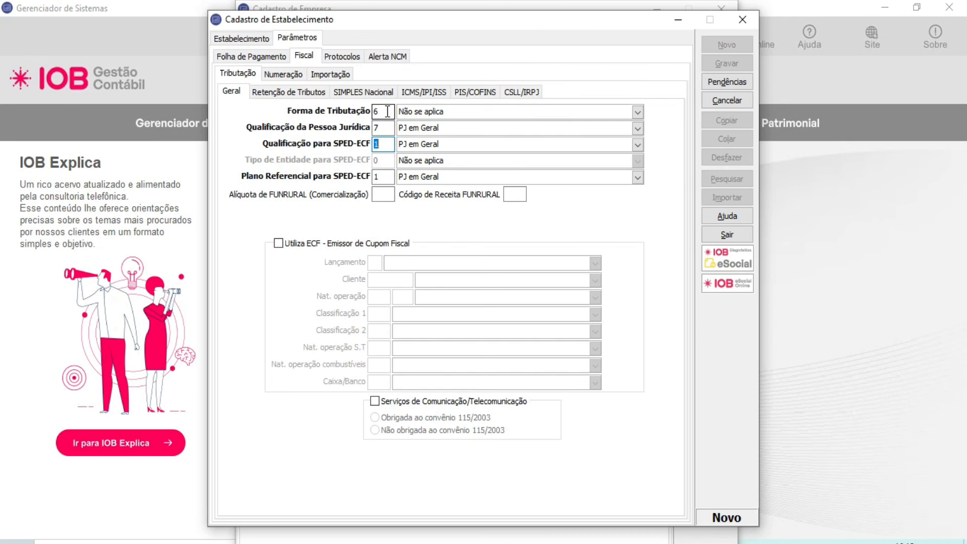
key(Tab)
Step: Try the SIMPLES Nacional classifications, including Microempresa and Microempreendedor individual, and settle on EPP
click(380, 96)
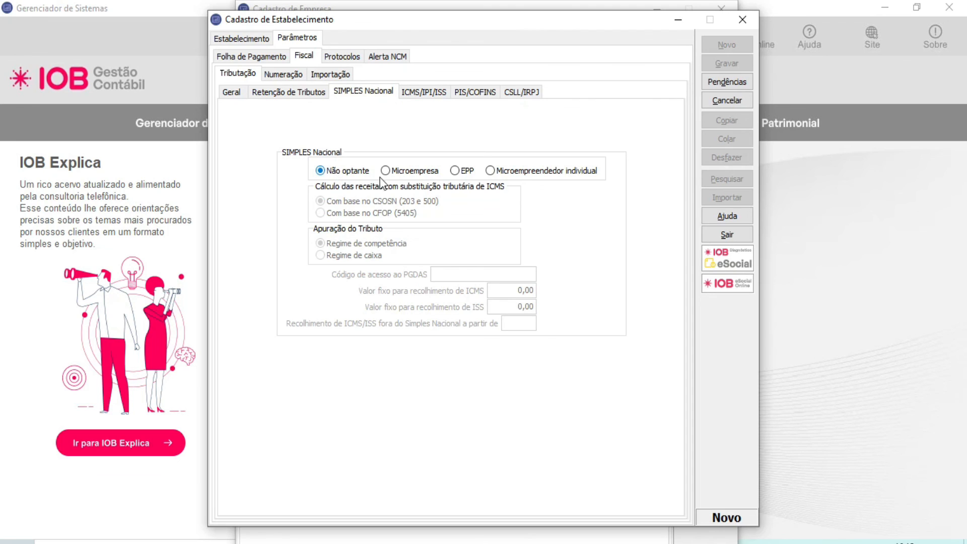
click(416, 171)
click(461, 172)
click(514, 174)
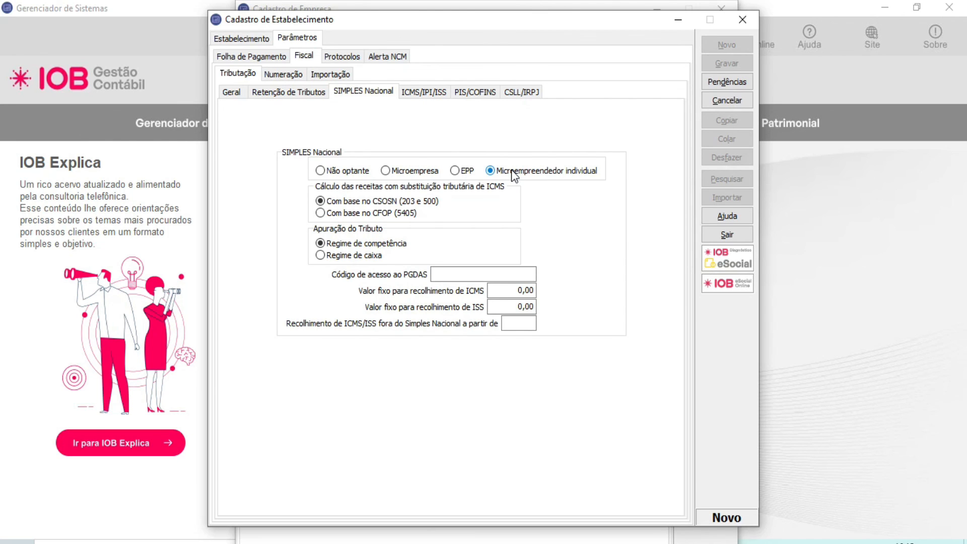
click(416, 172)
click(459, 170)
Step: Base the substituição tributária revenue calculation on CSOSN (203 e 500) and set Apuração do Tributo to Regime de caixa
click(372, 200)
click(367, 255)
click(369, 243)
click(373, 261)
Step: Examine the PGDAS access code field, the fixed ICMS and ISS amounts and the start date for ICMS/ISS outside Simples Nacional
click(478, 277)
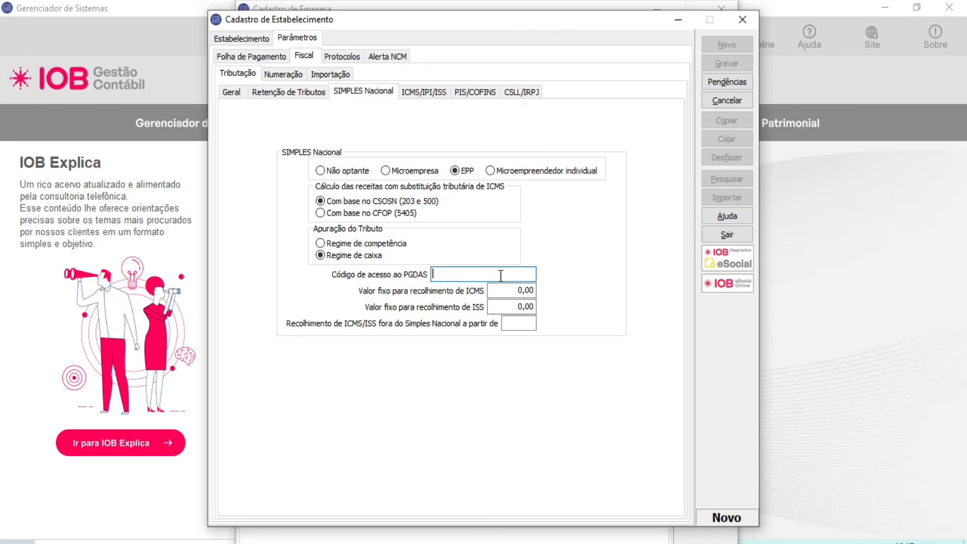
click(509, 290)
click(524, 306)
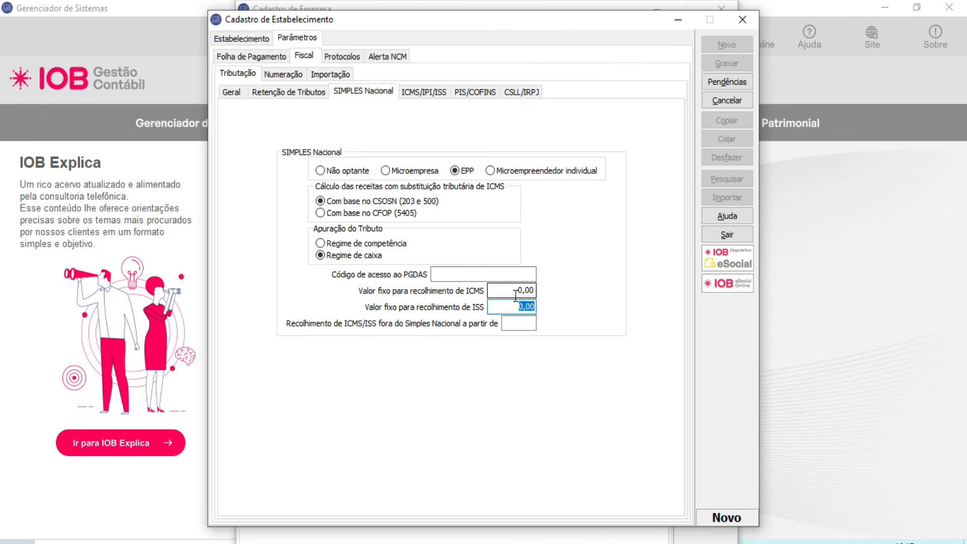
click(515, 311)
click(514, 323)
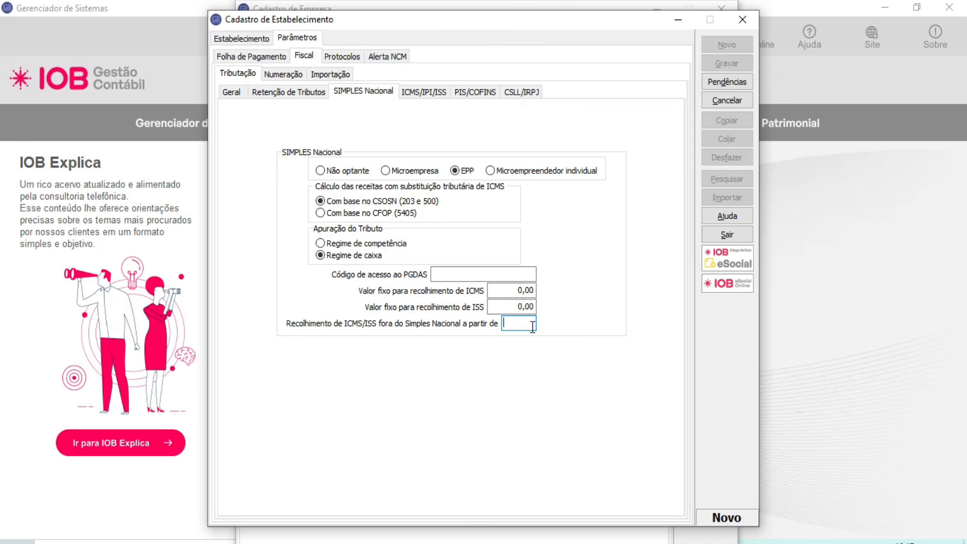
Step: Mark the establishment as Contribuinte do ICMS with Recolhe Diferencial de Alíquota enabled, and save the record
click(427, 95)
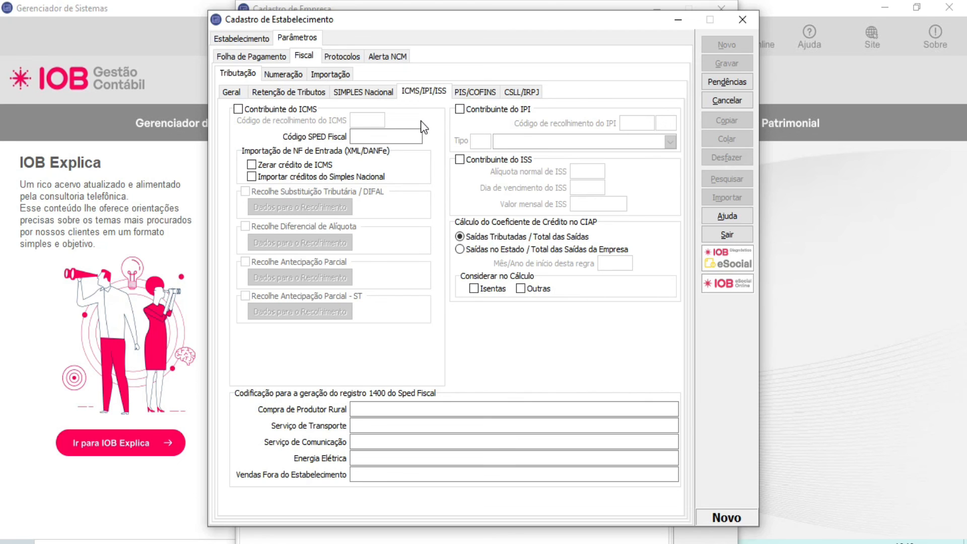
click(303, 115)
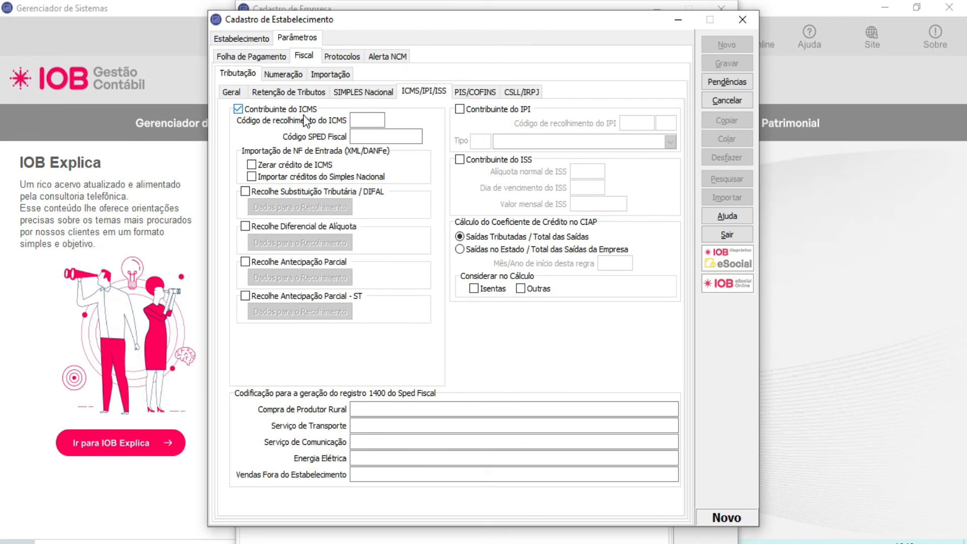
click(301, 227)
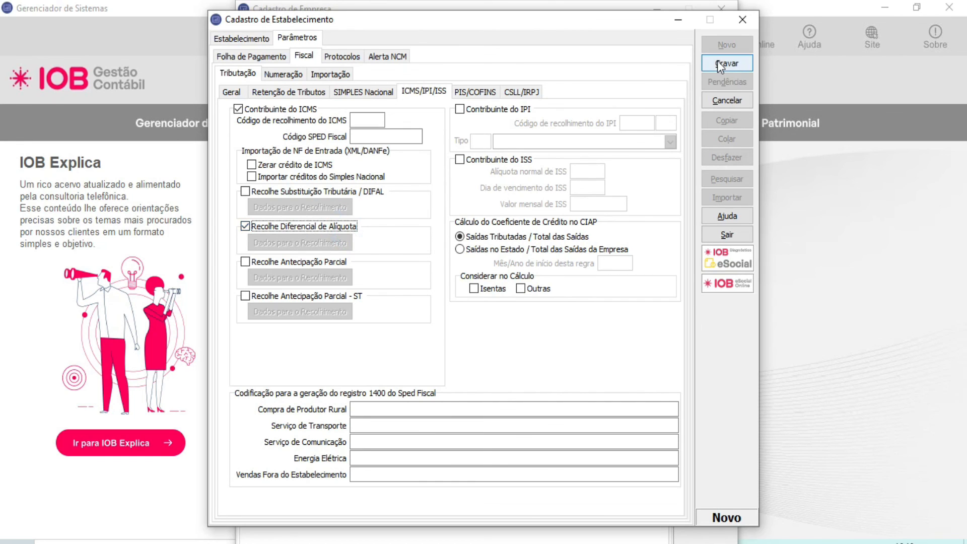
click(719, 60)
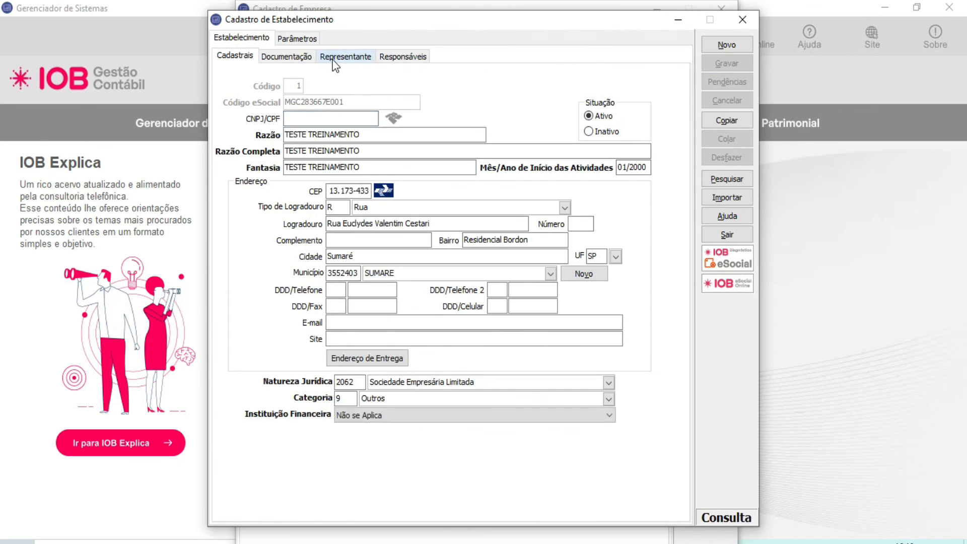
Step: Review the Dados para o Recolhimento of the Diferencial de Alíquota in the fiscal ICMS parameters and close the establishment registration
click(300, 42)
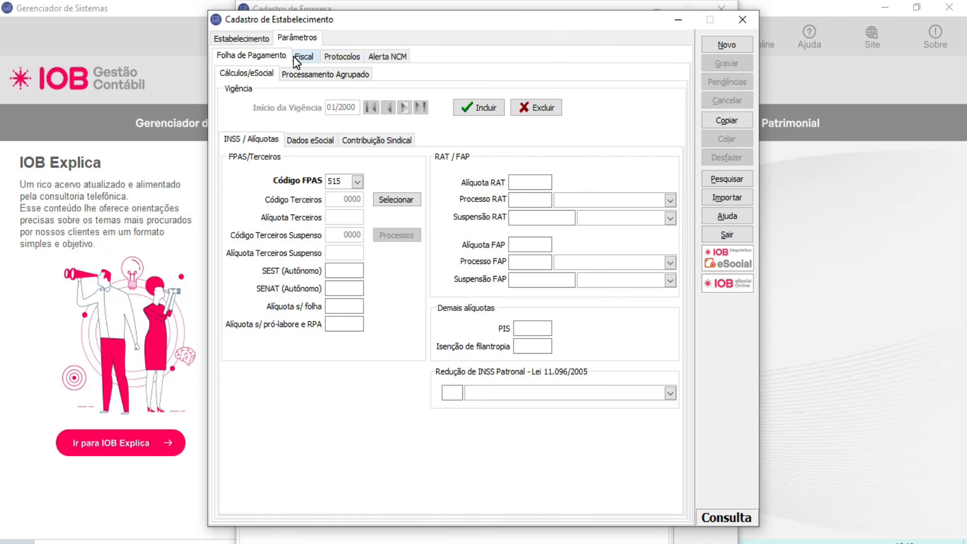
click(293, 57)
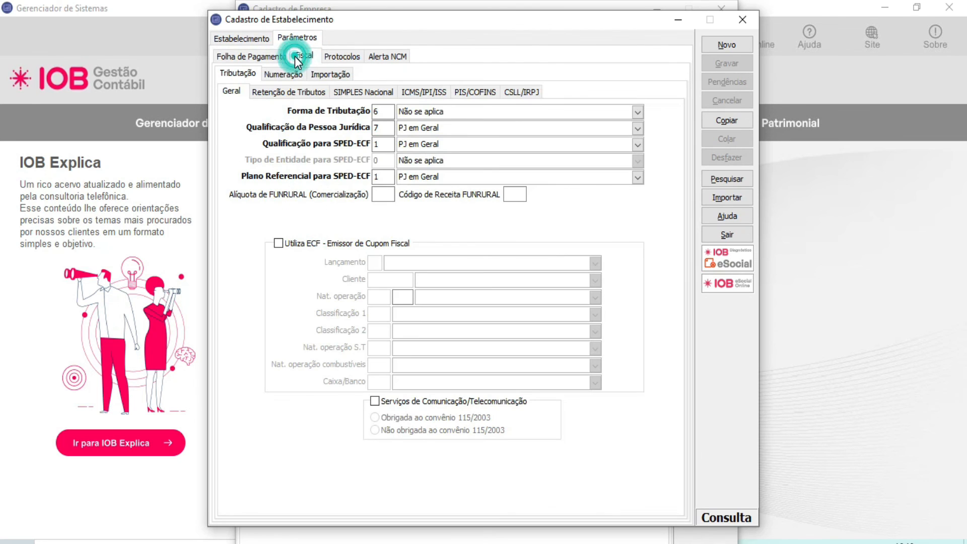
click(421, 96)
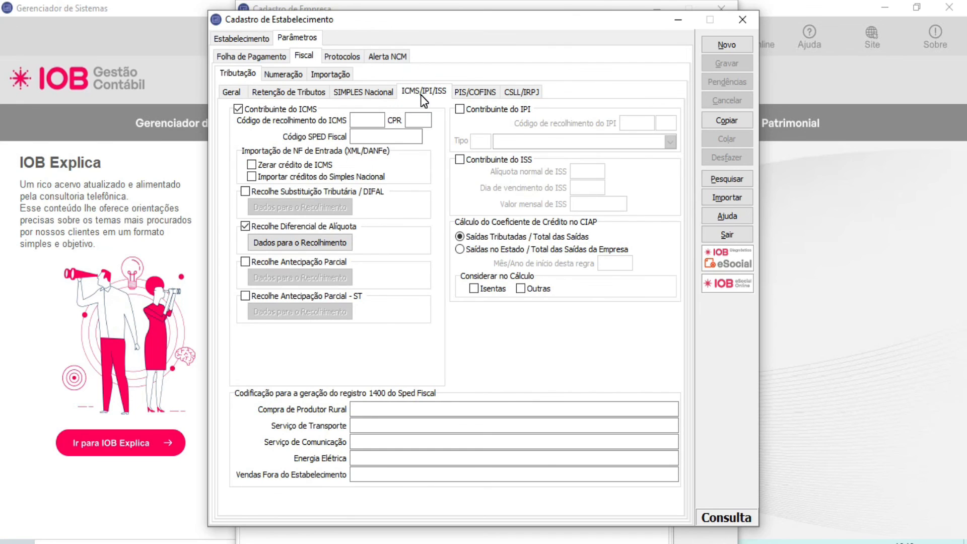
click(296, 243)
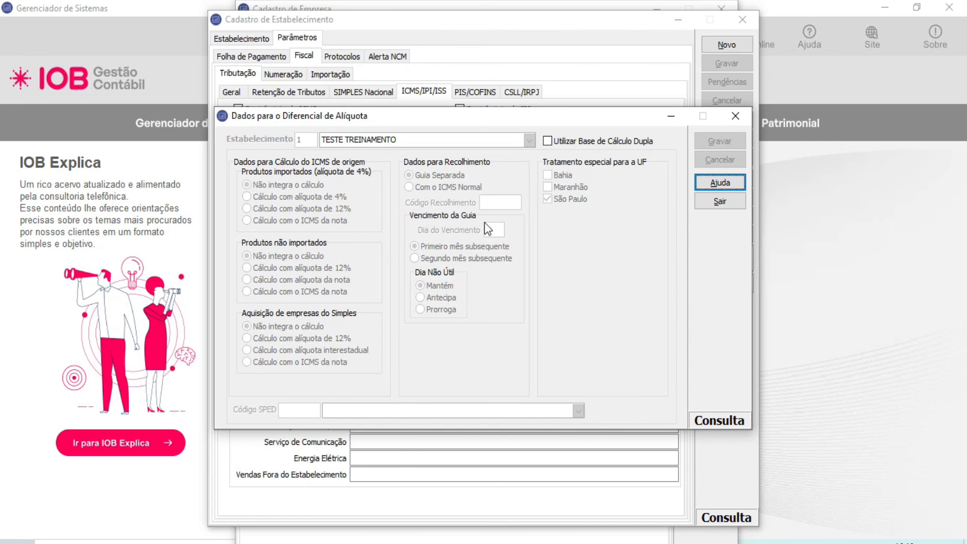
click(713, 203)
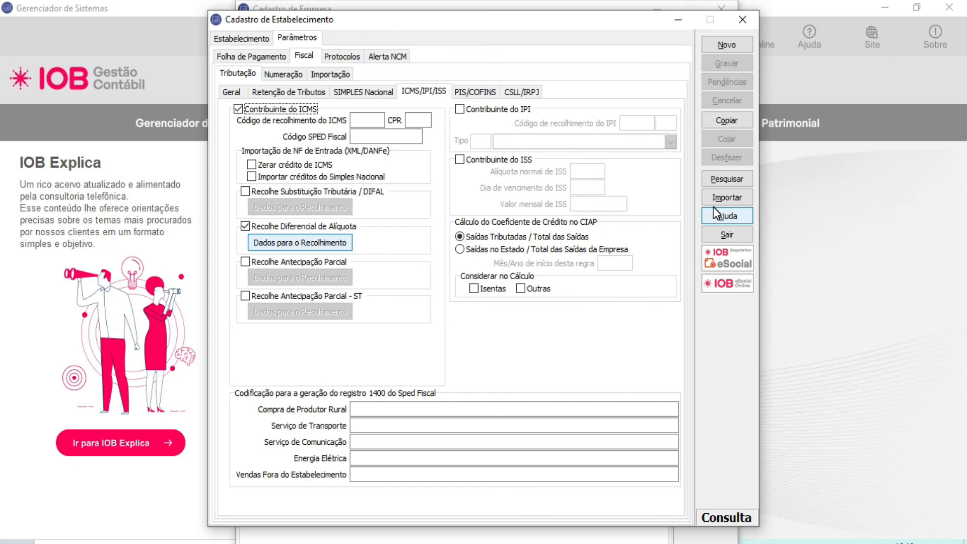
click(740, 19)
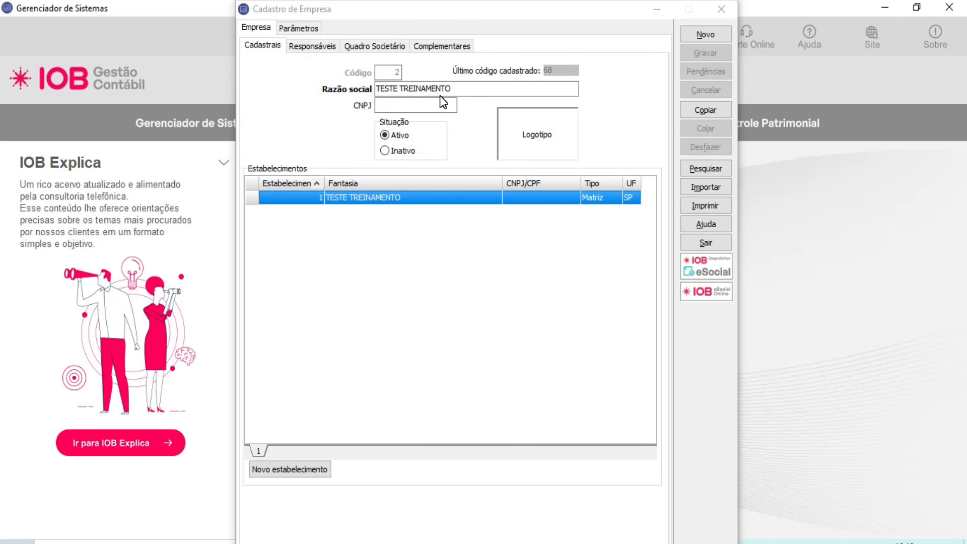